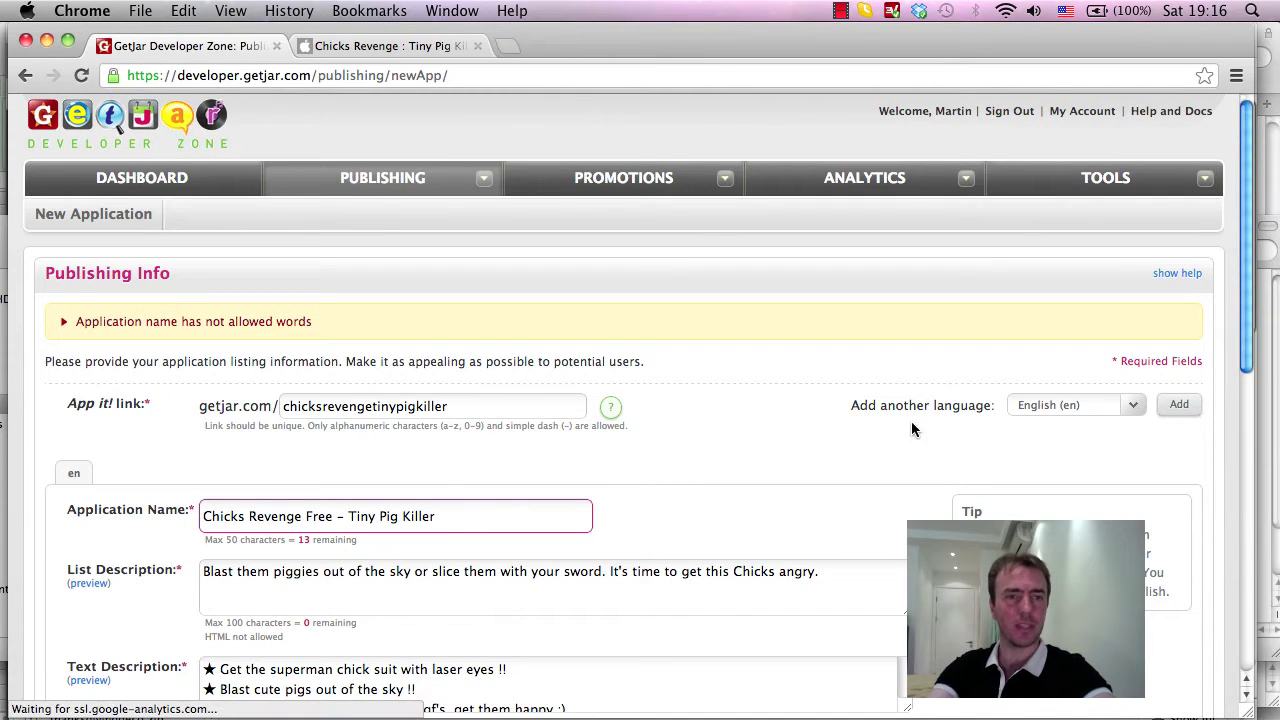
Change the application name to "Chicks Revenge - A Tiny Pig Killer" by removing "Free" and adding "A"
{"action": "scroll", "coordinate": [924, 418], "scroll_direction": "down", "scroll_amount": 1}
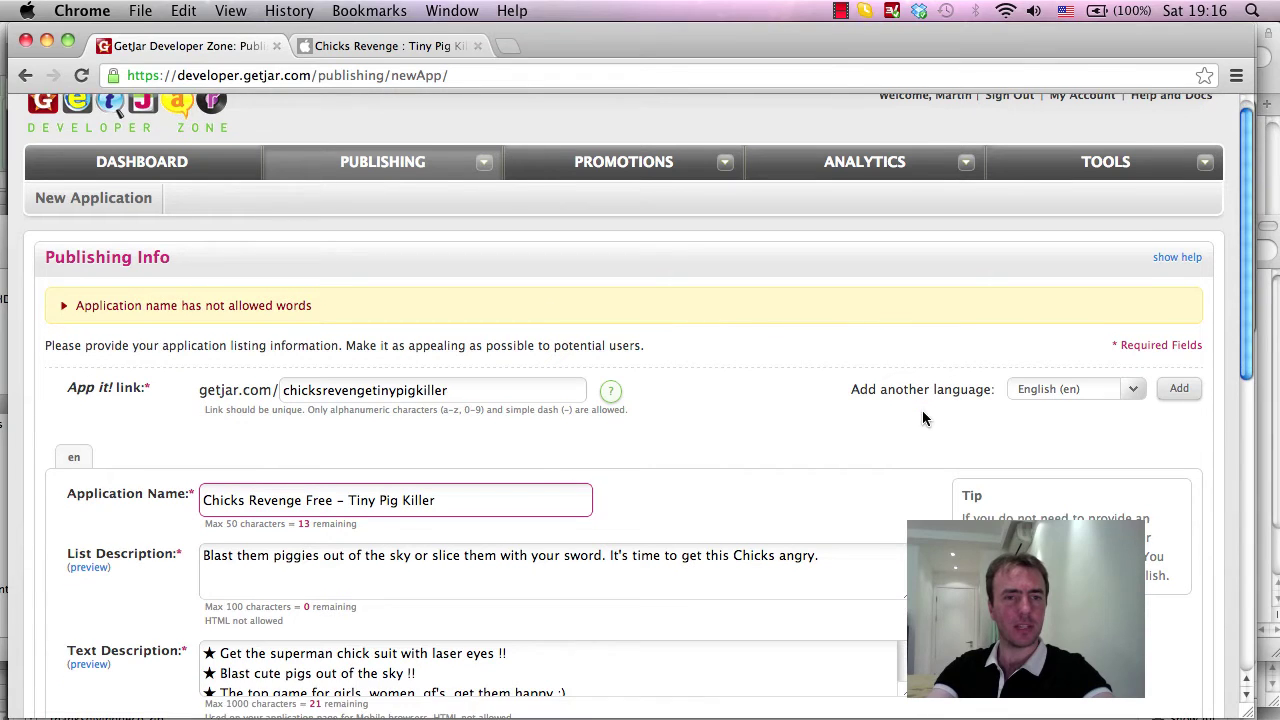
{"action": "left_click_drag", "start_coordinate": [112, 306], "coordinate": [232, 308]}
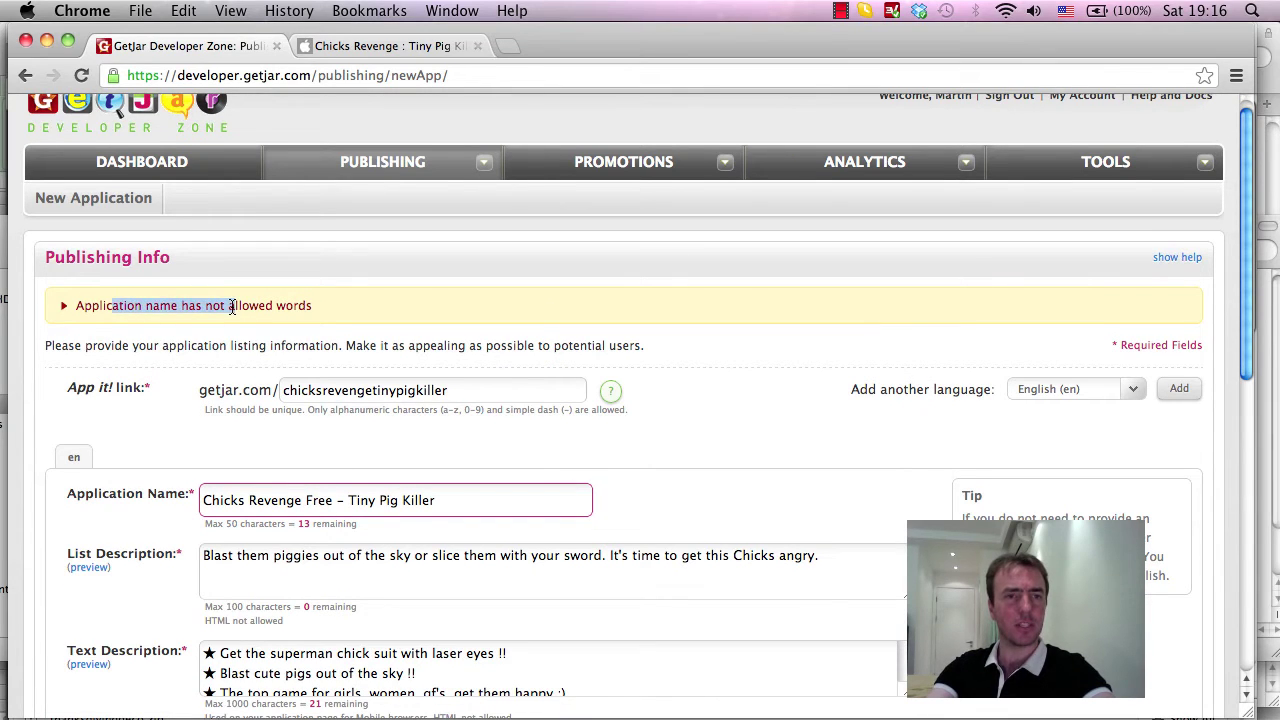
{"action": "left_click", "coordinate": [332, 504]}
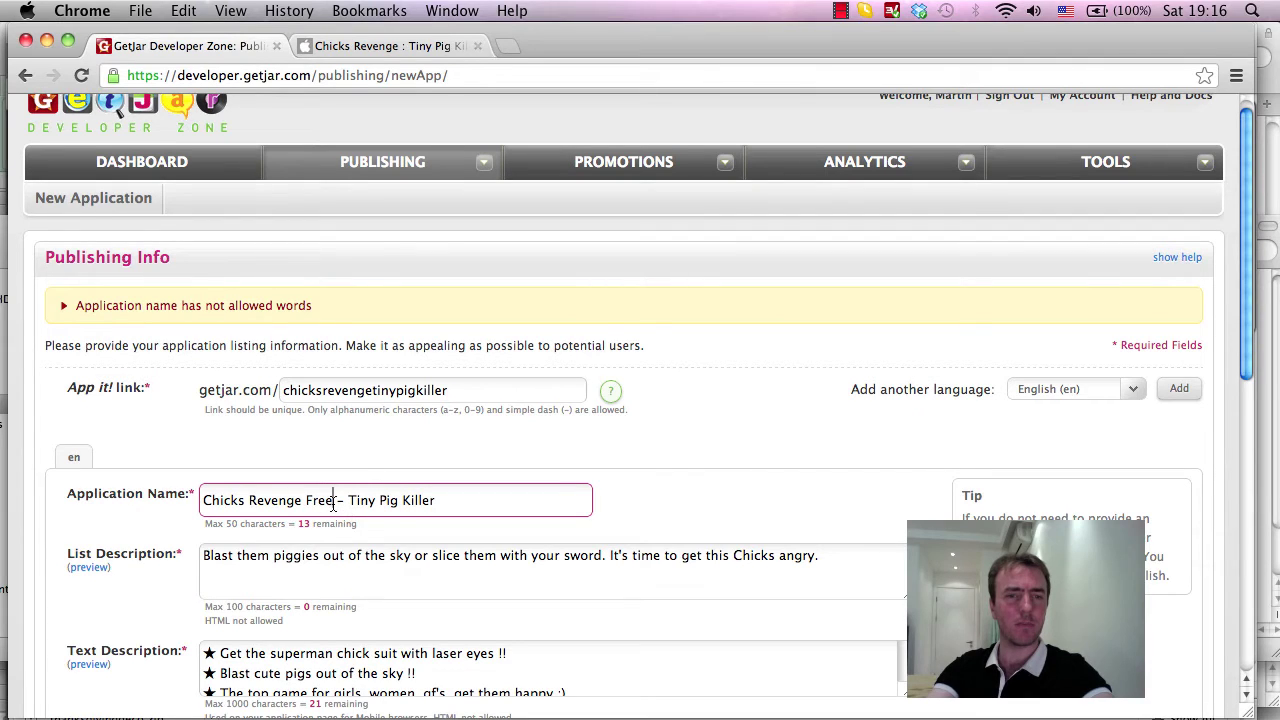
{"action": "left_click", "coordinate": [318, 505]}
{"action": "double_click", "coordinate": [318, 501]}
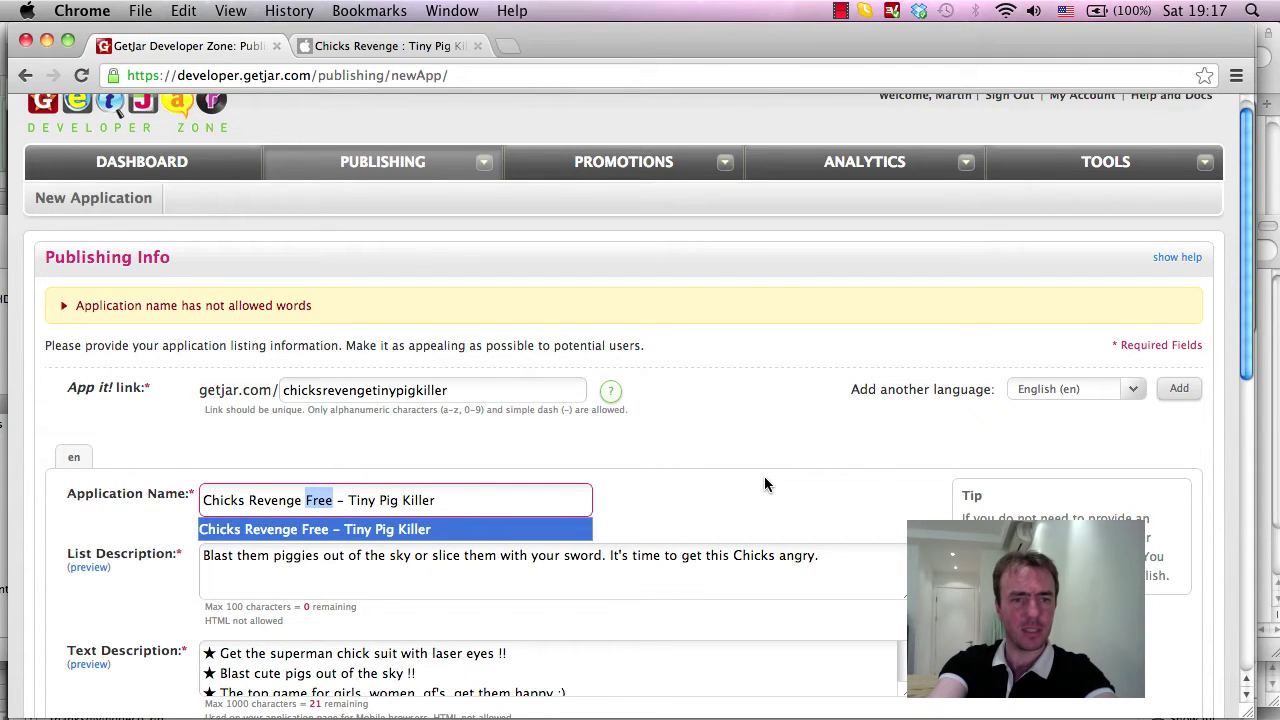
{"action": "key", "text": "BackSpace"}
{"action": "key", "text": "BackSpace"}
{"action": "type", "text": "A"}
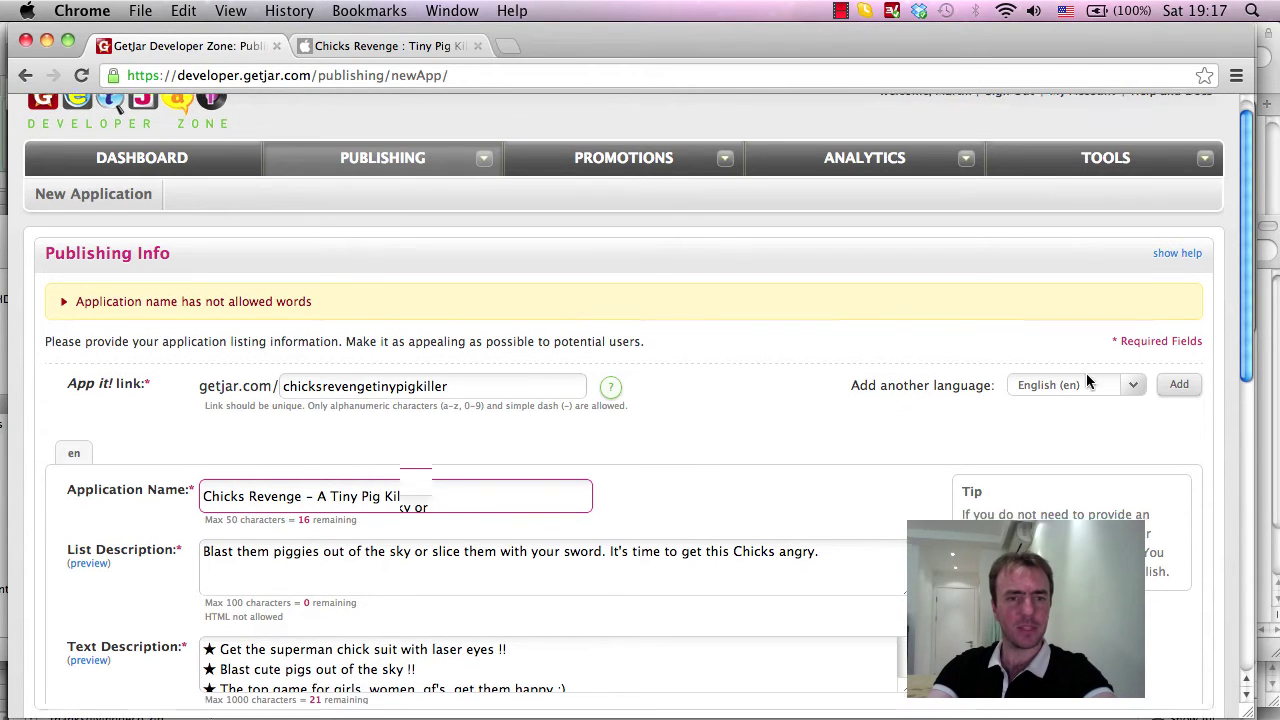
Attach screenshot1_800x480.jpg from the AndroidMarketplace folder as the first screenshot
{"action": "scroll", "coordinate": [1088, 375], "scroll_direction": "down", "scroll_amount": 5}
{"action": "scroll", "coordinate": [1097, 395], "scroll_direction": "down", "scroll_amount": 3}
{"action": "left_click", "coordinate": [238, 323]}
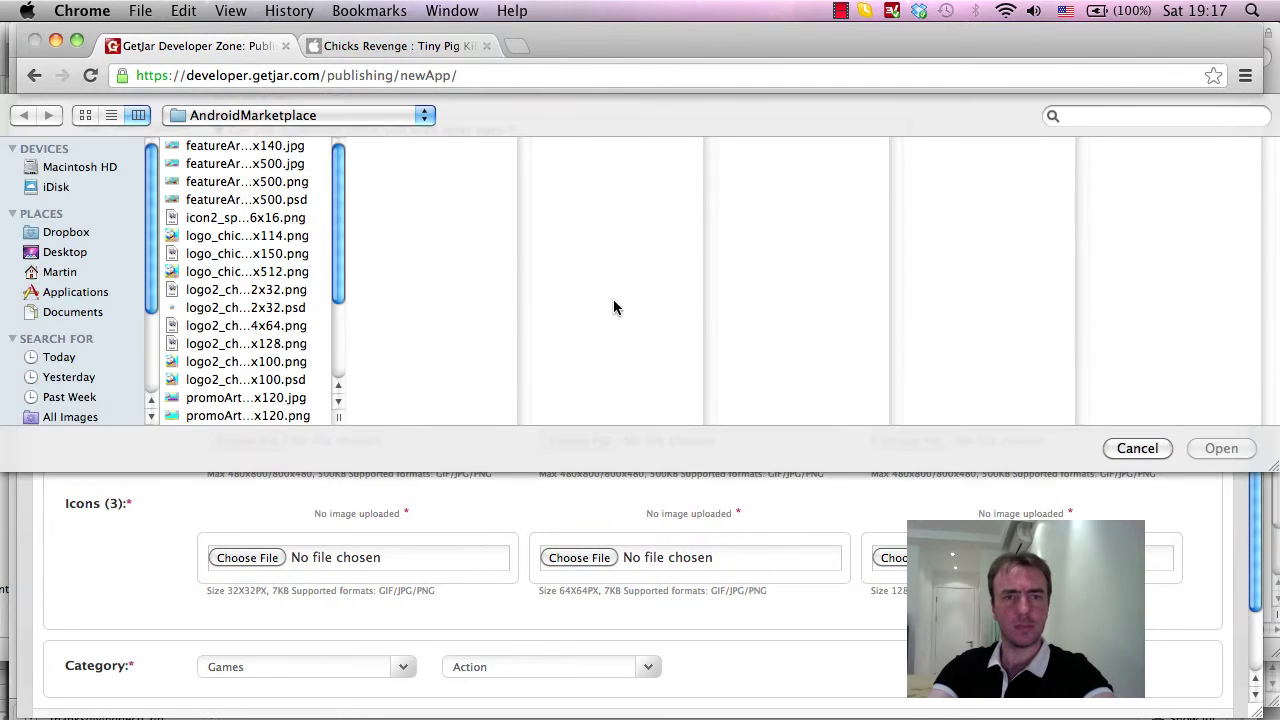
{"action": "left_click_drag", "start_coordinate": [353, 430], "coordinate": [626, 403]}
{"action": "scroll", "coordinate": [498, 271], "scroll_direction": "down", "scroll_amount": 3}
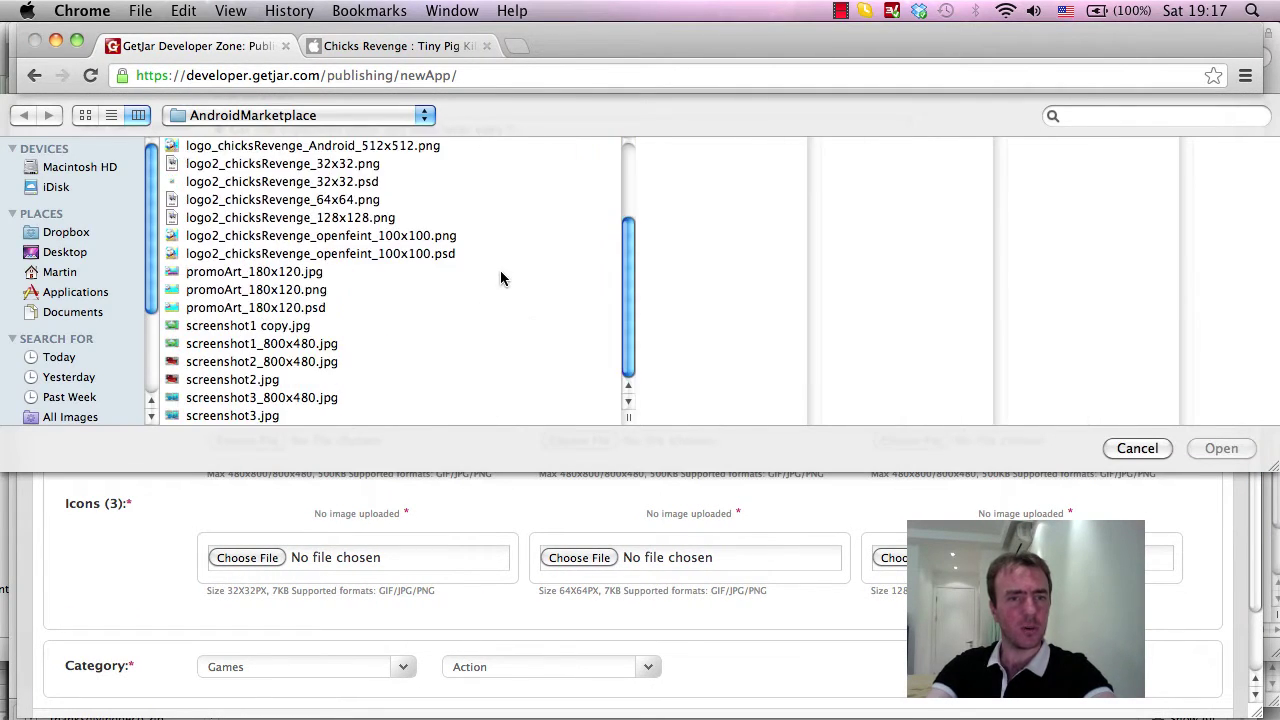
{"action": "left_click", "coordinate": [351, 343]}
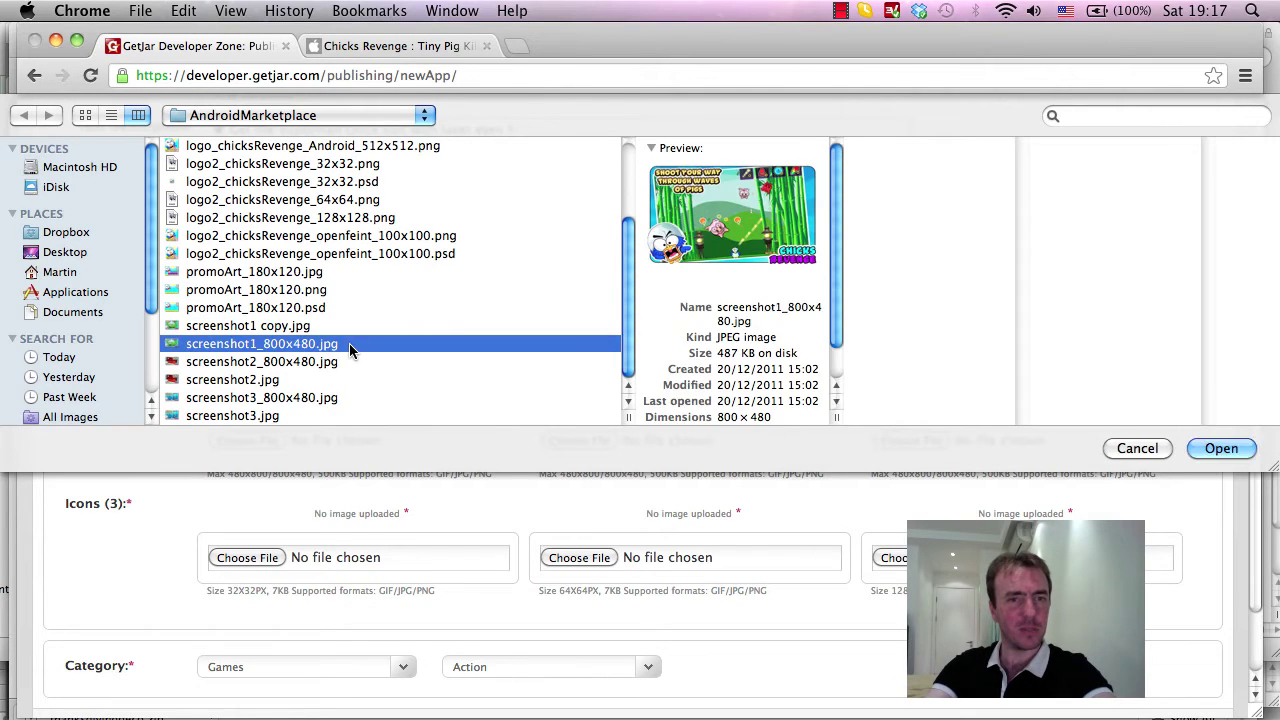
{"action": "left_click", "coordinate": [1221, 448]}
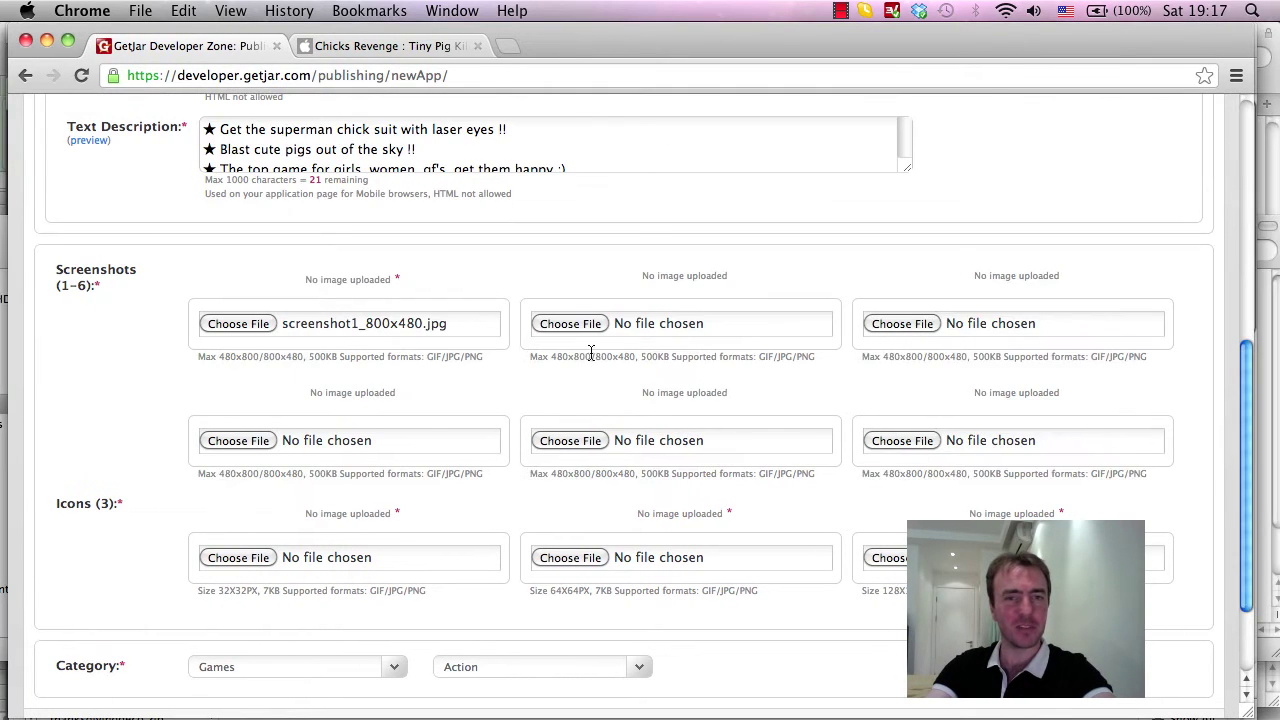
Attach screenshot2_800x480.jpg from the AndroidMarketplace folder as the second screenshot
{"action": "left_click", "coordinate": [582, 324]}
{"action": "left_click_drag", "start_coordinate": [337, 421], "coordinate": [607, 427]}
{"action": "scroll", "coordinate": [462, 373], "scroll_direction": "down", "scroll_amount": 3}
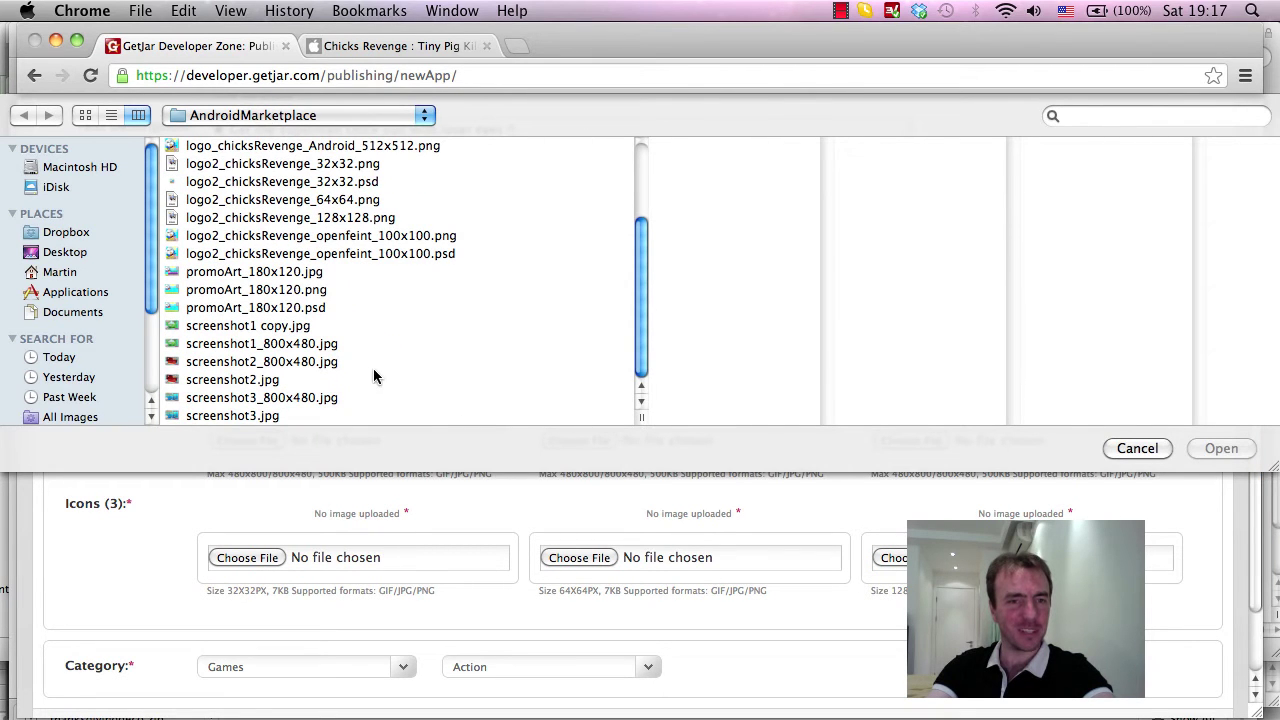
{"action": "left_click", "coordinate": [330, 362]}
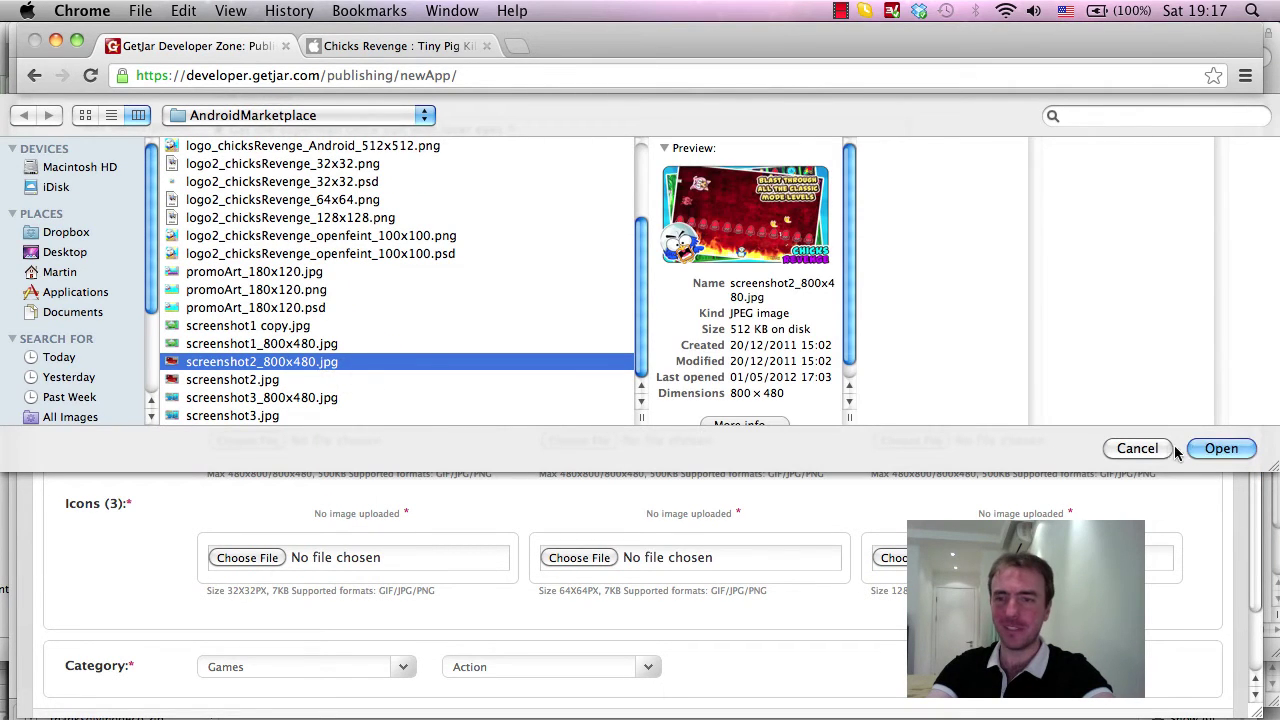
{"action": "left_click", "coordinate": [1221, 448]}
Attach screenshot3_800x480.jpg from the AndroidMarketplace folder as the third screenshot
{"action": "left_click", "coordinate": [888, 323]}
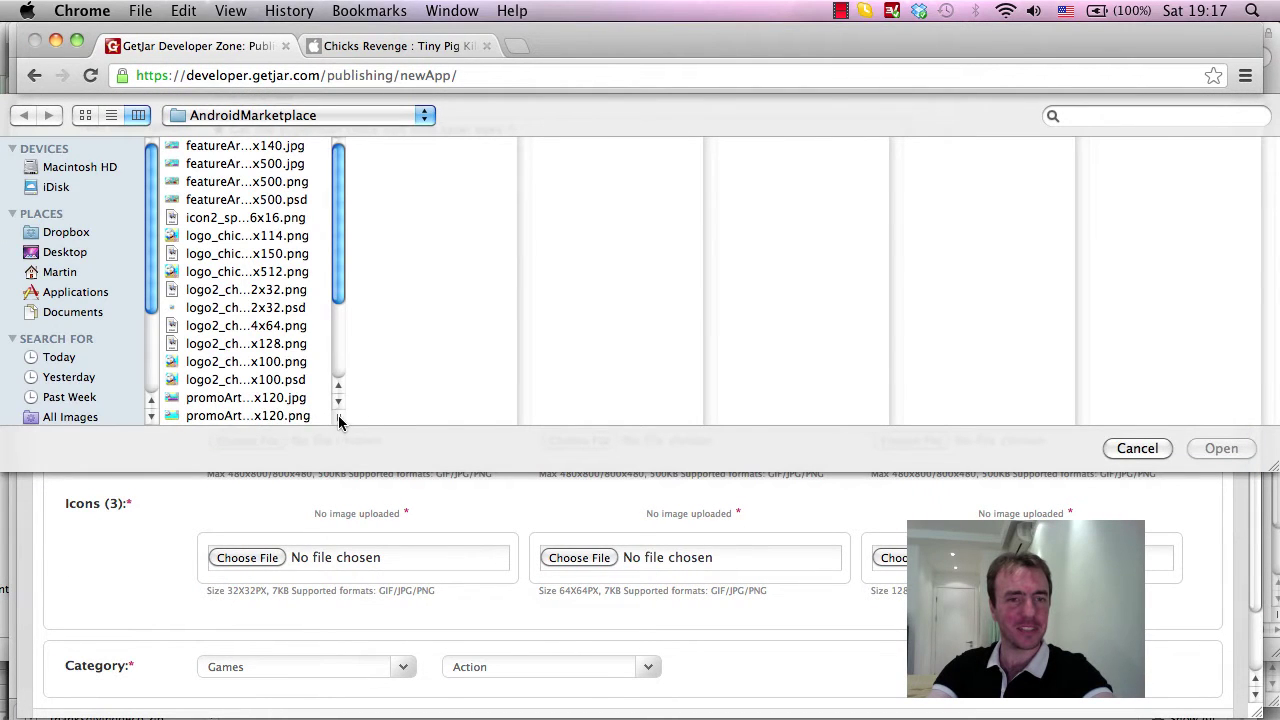
{"action": "left_click_drag", "start_coordinate": [338, 420], "coordinate": [591, 428]}
{"action": "scroll", "coordinate": [514, 374], "scroll_direction": "down", "scroll_amount": 5}
{"action": "left_click", "coordinate": [343, 397]}
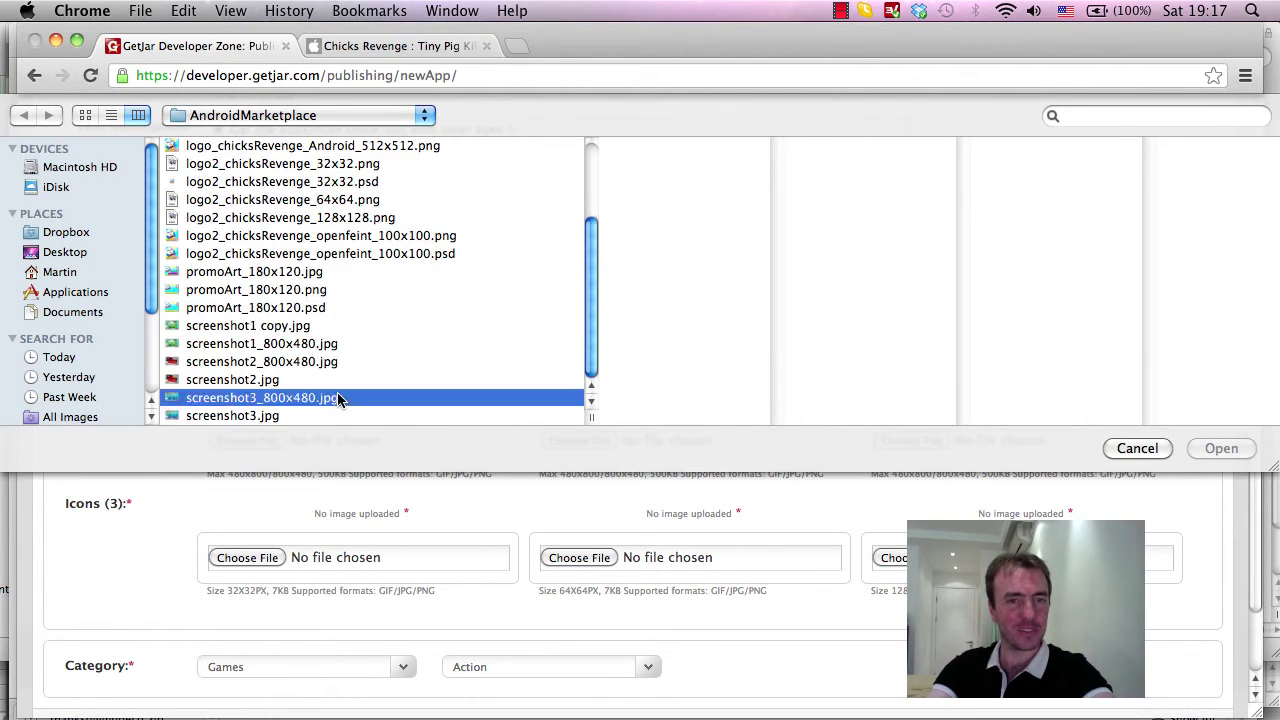
{"action": "left_click", "coordinate": [1221, 448]}
Attach logo2_chicksRevenge_32x32.png from the AndroidMarketplace folder as the 32x32 px icon
{"action": "scroll", "coordinate": [780, 442], "scroll_direction": "down", "scroll_amount": 3}
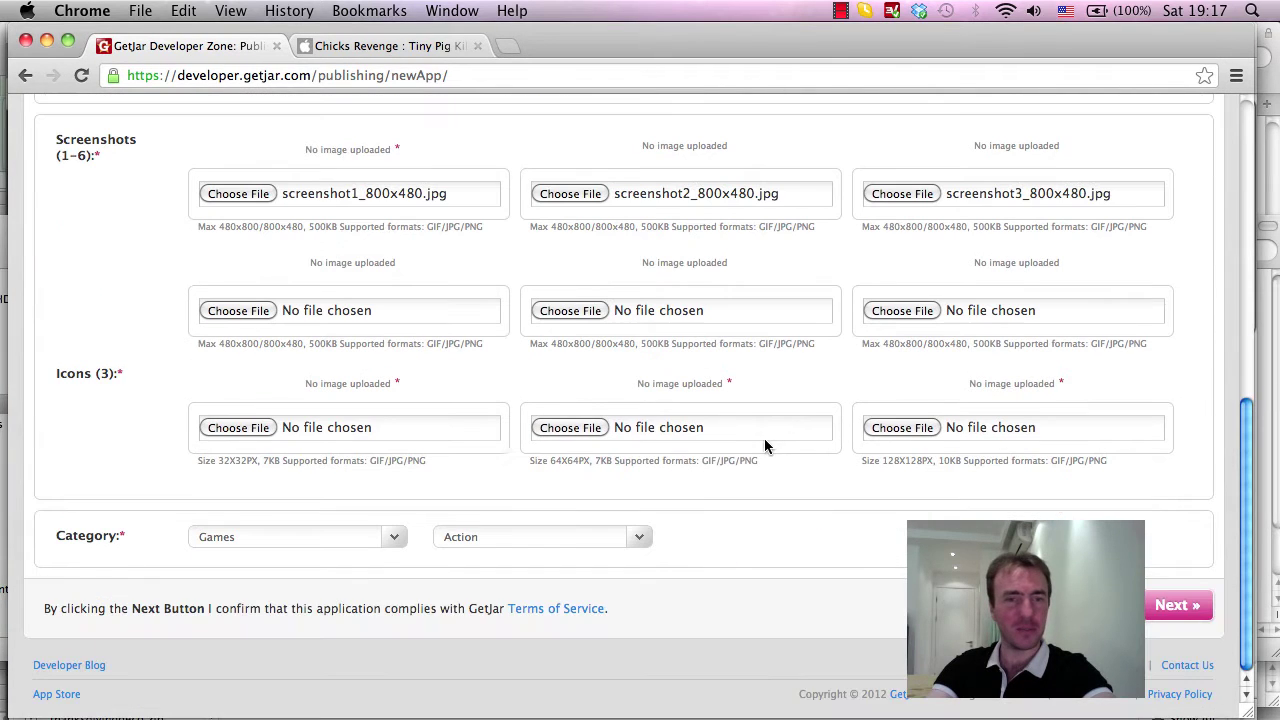
{"action": "left_click", "coordinate": [216, 430]}
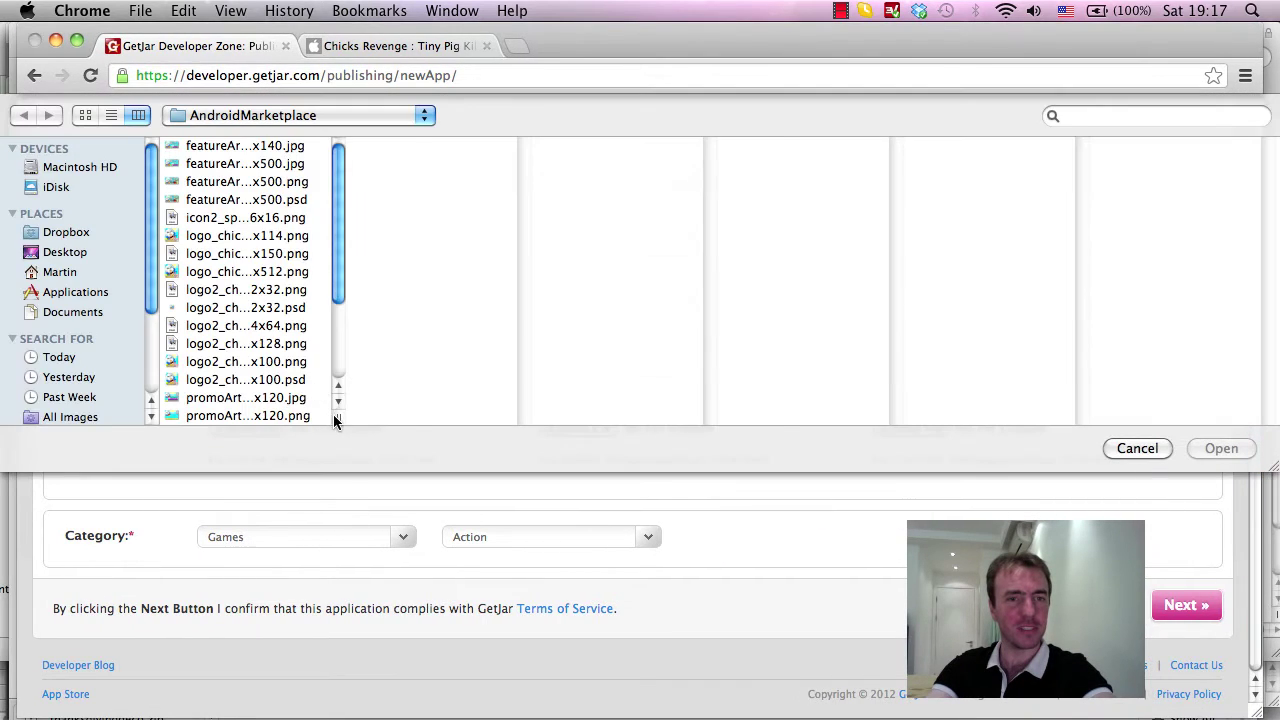
{"action": "left_click_drag", "start_coordinate": [336, 420], "coordinate": [560, 420]}
{"action": "scroll", "coordinate": [428, 306], "scroll_direction": "down", "scroll_amount": 3}
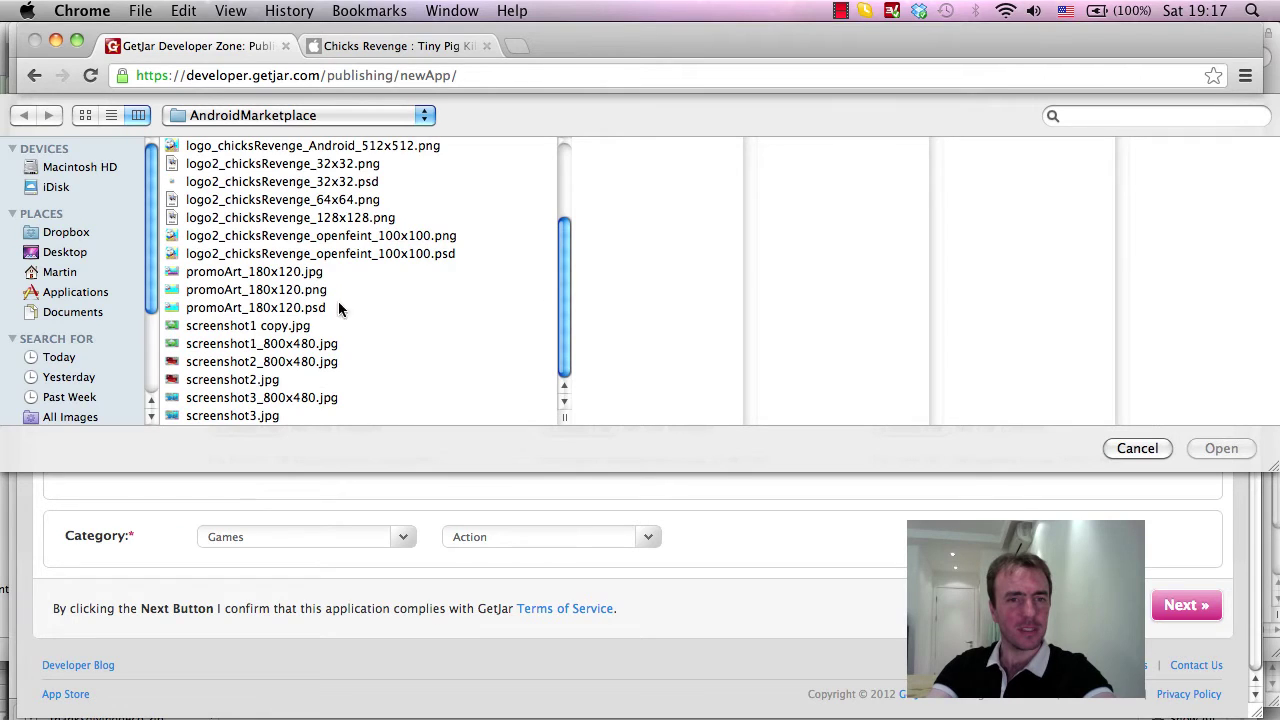
{"action": "scroll", "coordinate": [338, 308], "scroll_direction": "up", "scroll_amount": 3}
{"action": "left_click", "coordinate": [366, 290]}
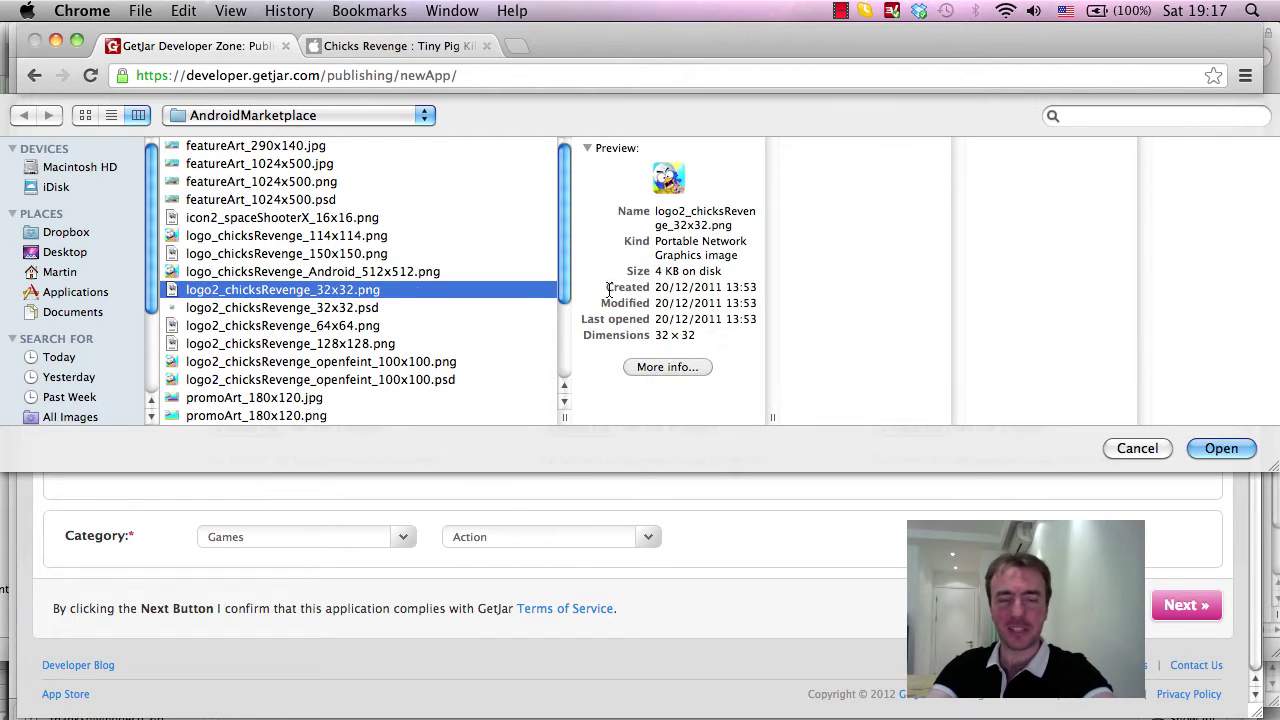
{"action": "left_click", "coordinate": [1233, 449]}
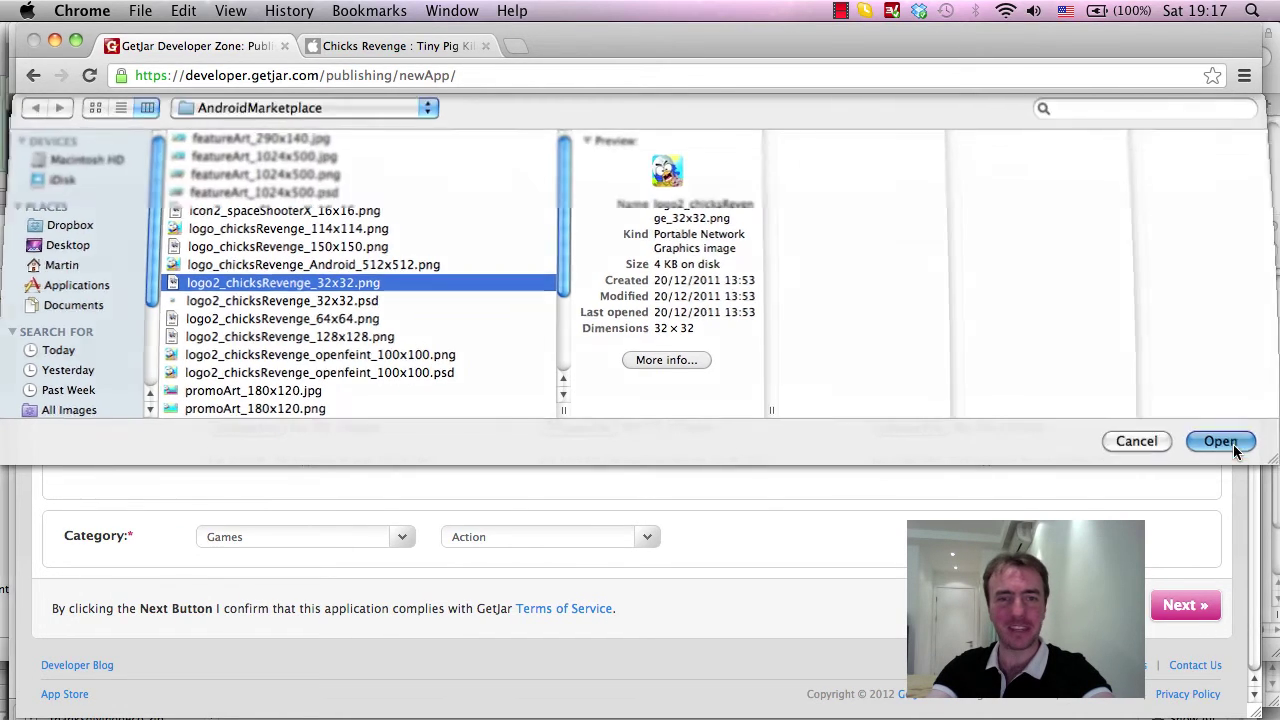
Attach logo2_chicksRevenge_64x64.png from the AndroidMarketplace folder as the 64x64 px icon
{"action": "left_click", "coordinate": [582, 434]}
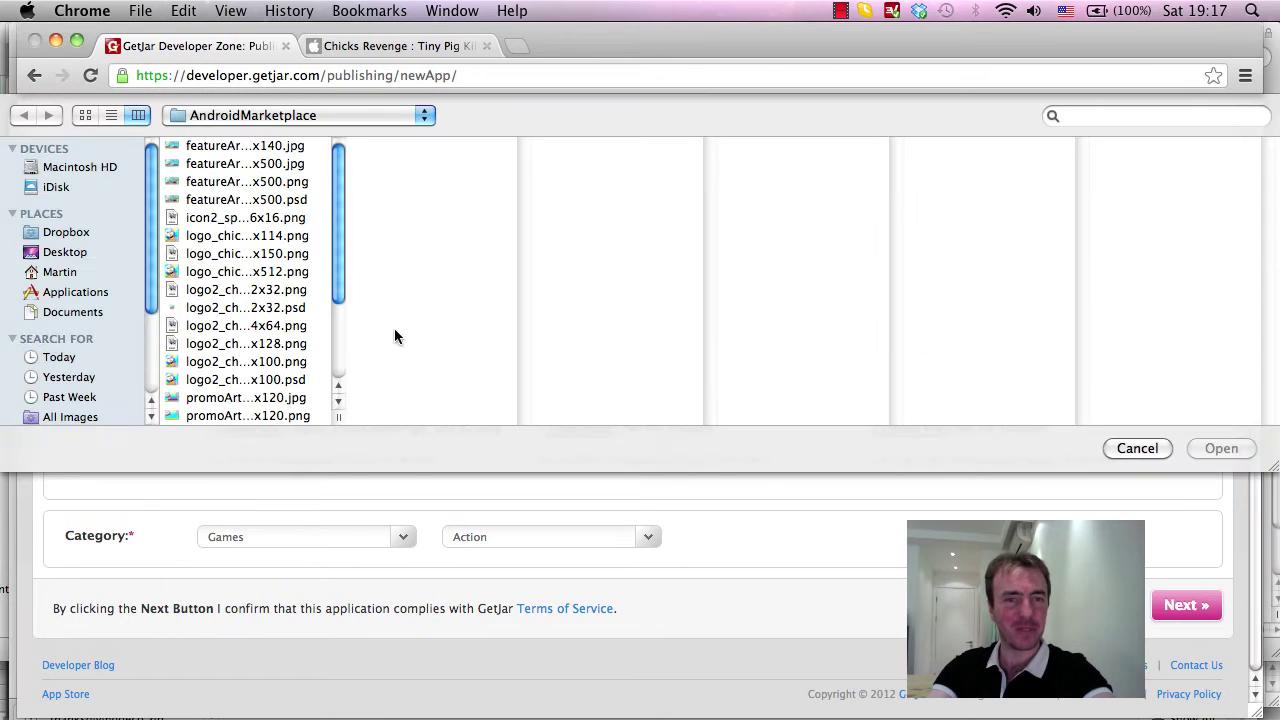
{"action": "left_click_drag", "start_coordinate": [338, 418], "coordinate": [560, 428]}
{"action": "left_click", "coordinate": [388, 327]}
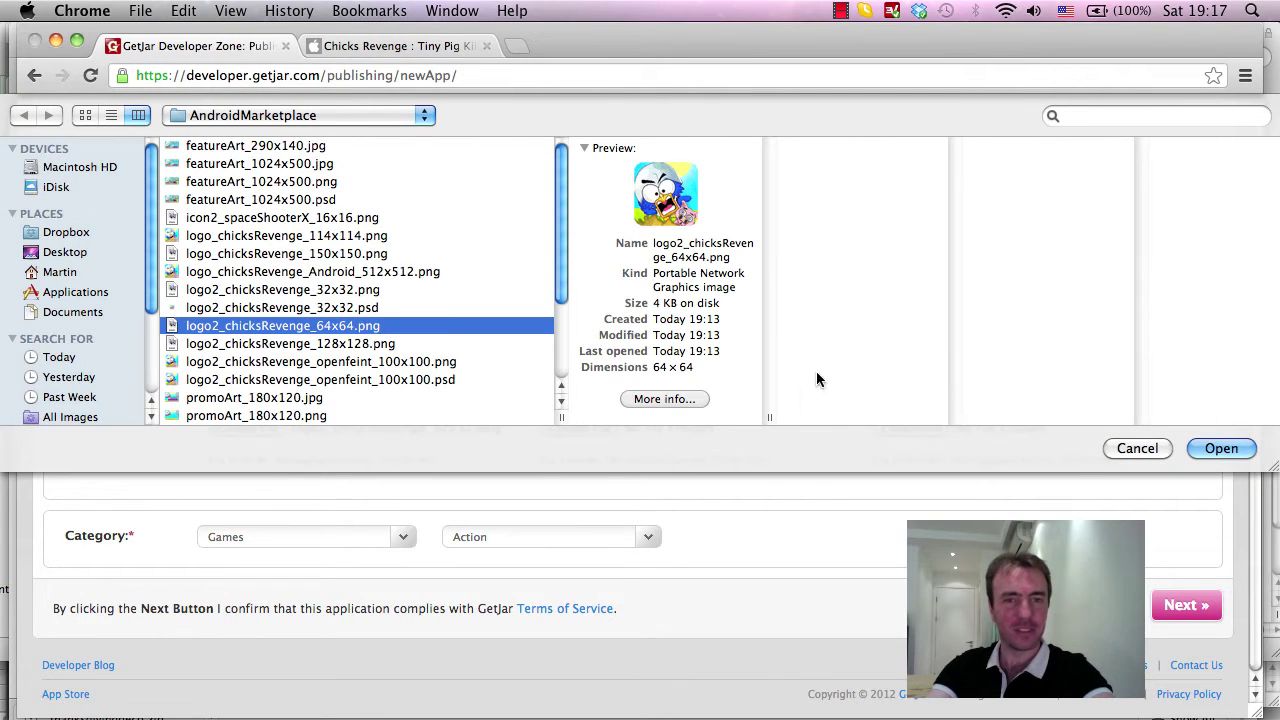
{"action": "left_click", "coordinate": [1221, 448]}
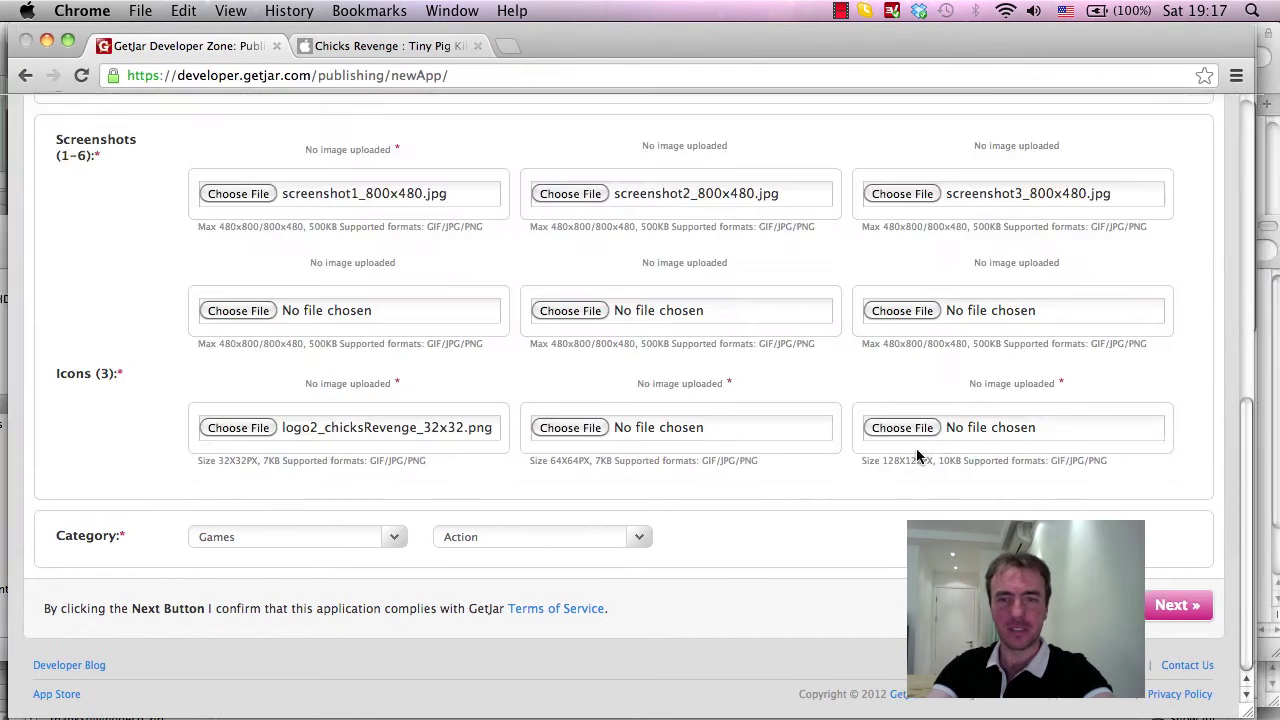
Attach logo2_chicksRevenge_128x128.png from the AndroidMarketplace folder as the 128x128 px icon
{"action": "left_click", "coordinate": [898, 427]}
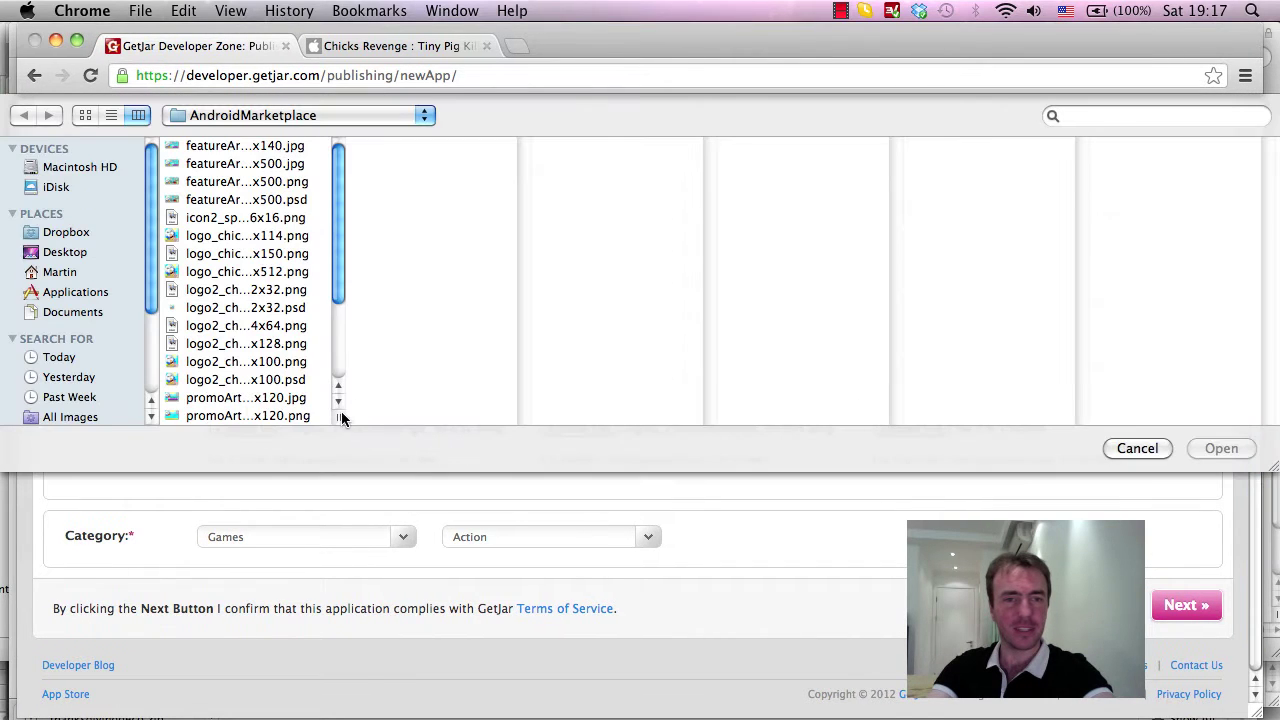
{"action": "left_click_drag", "start_coordinate": [341, 418], "coordinate": [595, 418]}
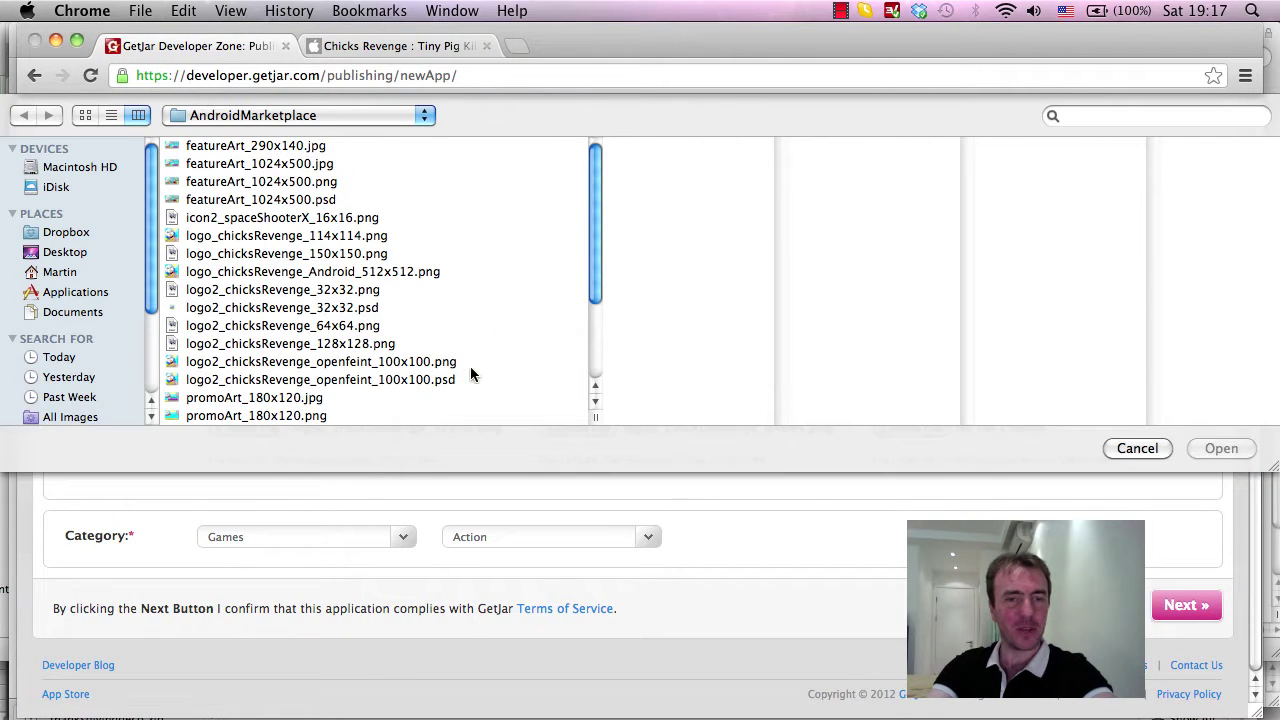
{"action": "left_click", "coordinate": [389, 362]}
{"action": "left_click", "coordinate": [374, 343]}
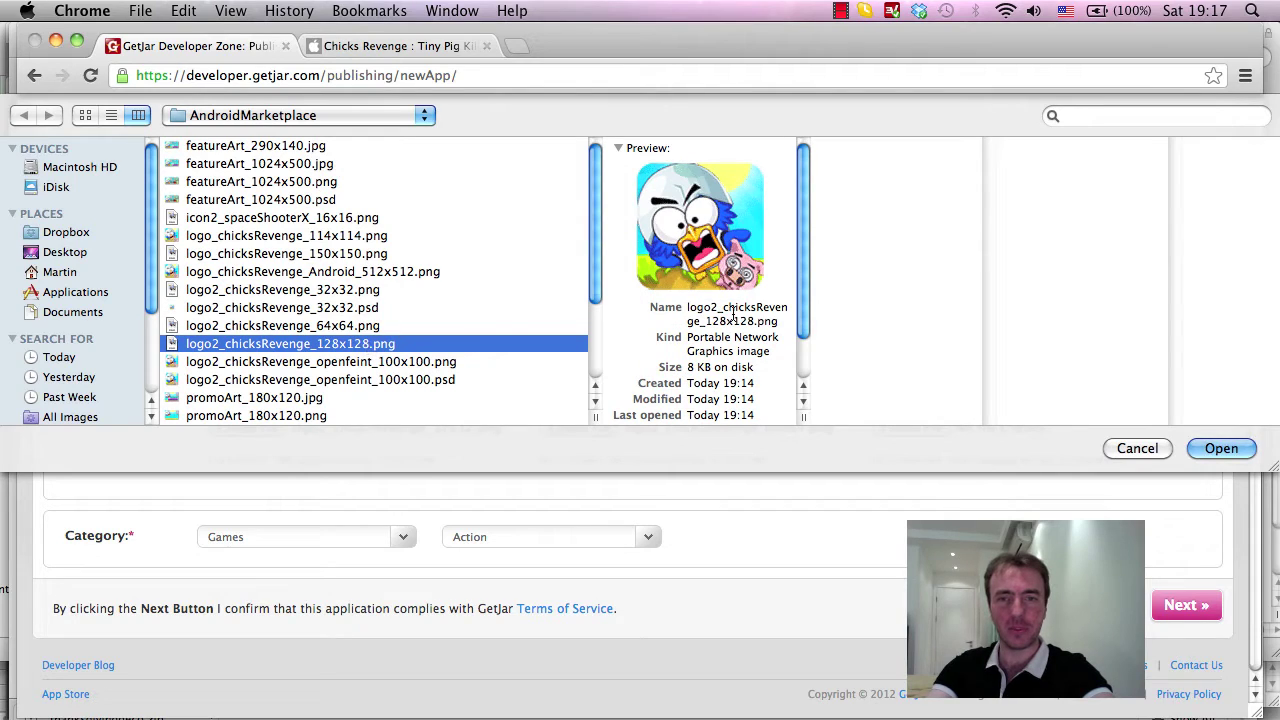
{"action": "scroll", "coordinate": [720, 326], "scroll_direction": "down", "scroll_amount": 2}
{"action": "scroll", "coordinate": [711, 337], "scroll_direction": "up", "scroll_amount": 2}
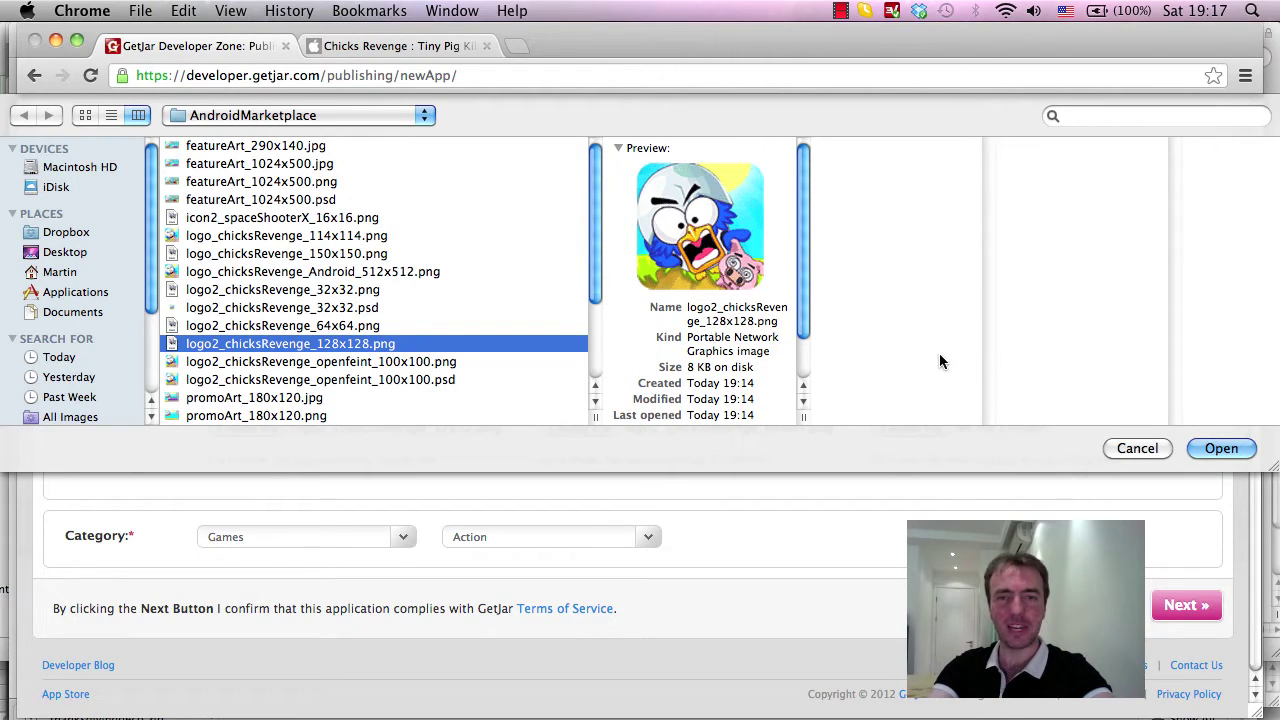
{"action": "left_click", "coordinate": [1215, 449]}
Review the filled-in publishing info from the application name to the icons and try to submit it
{"action": "scroll", "coordinate": [1212, 480], "scroll_direction": "up", "scroll_amount": 5}
{"action": "scroll", "coordinate": [1212, 480], "scroll_direction": "up", "scroll_amount": 5}
{"action": "scroll", "coordinate": [1212, 480], "scroll_direction": "down", "scroll_amount": 2}
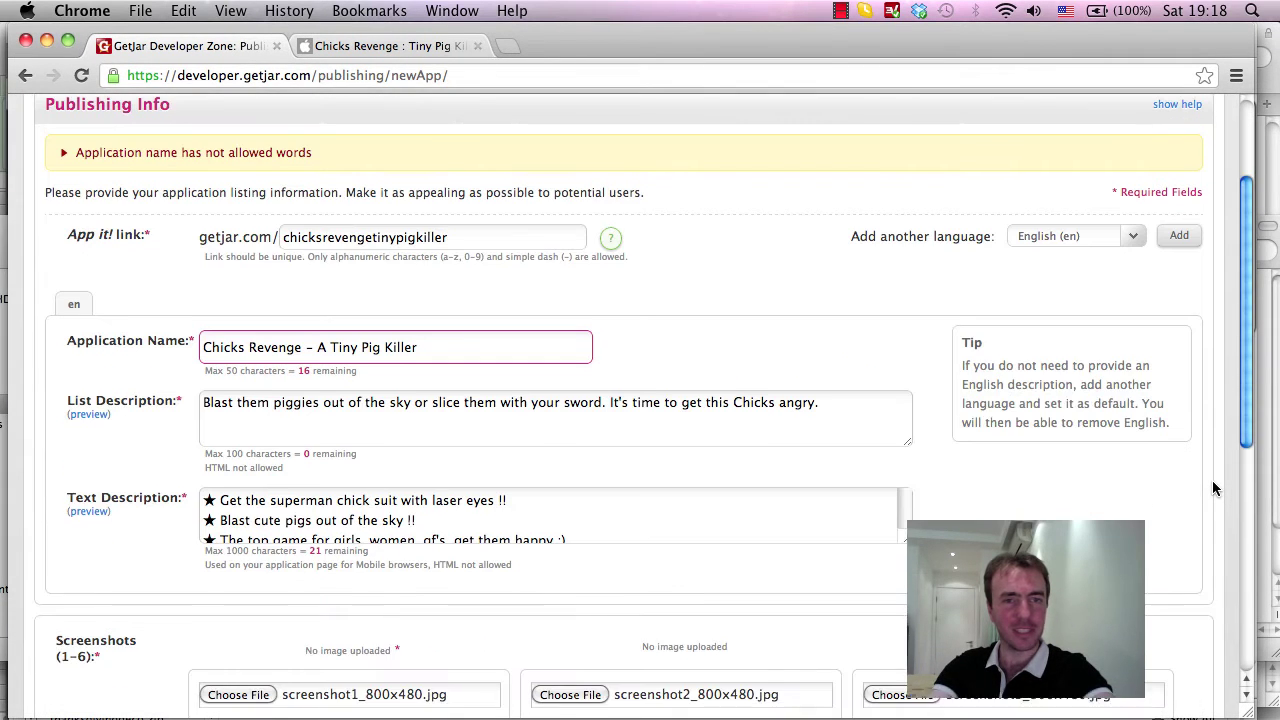
{"action": "scroll", "coordinate": [1213, 487], "scroll_direction": "down", "scroll_amount": 4}
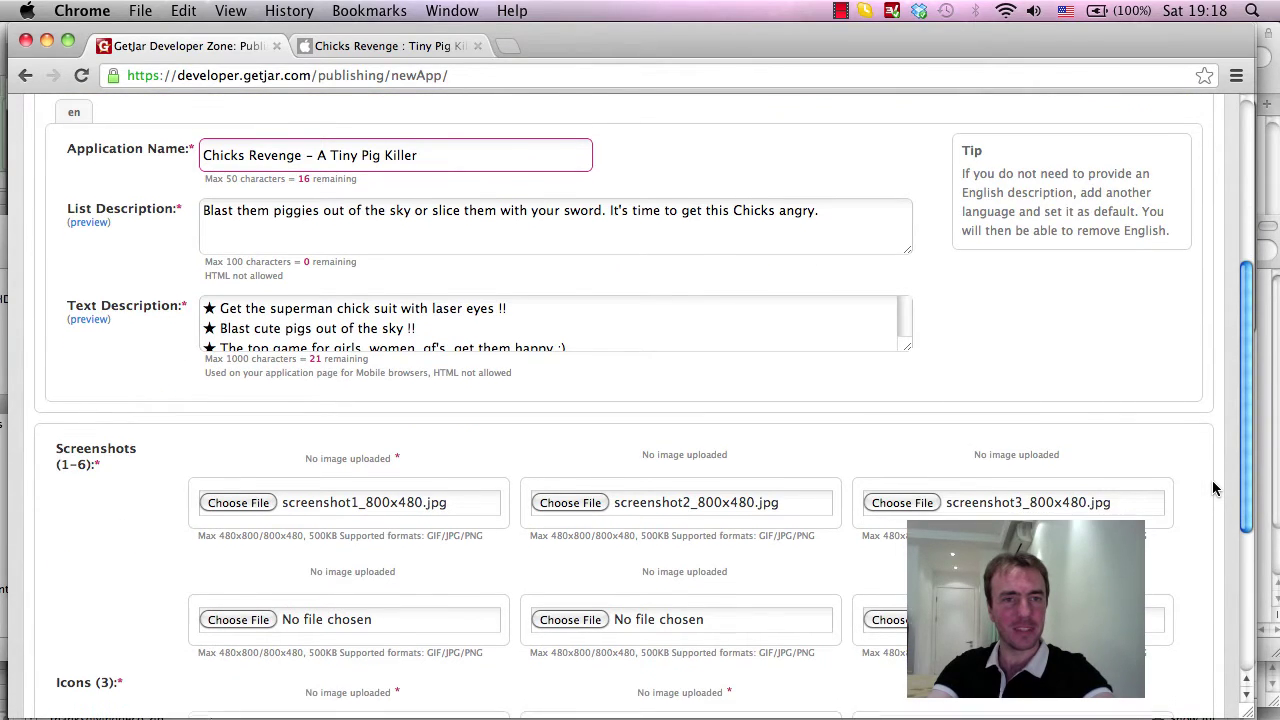
{"action": "scroll", "coordinate": [1212, 487], "scroll_direction": "down", "scroll_amount": 5}
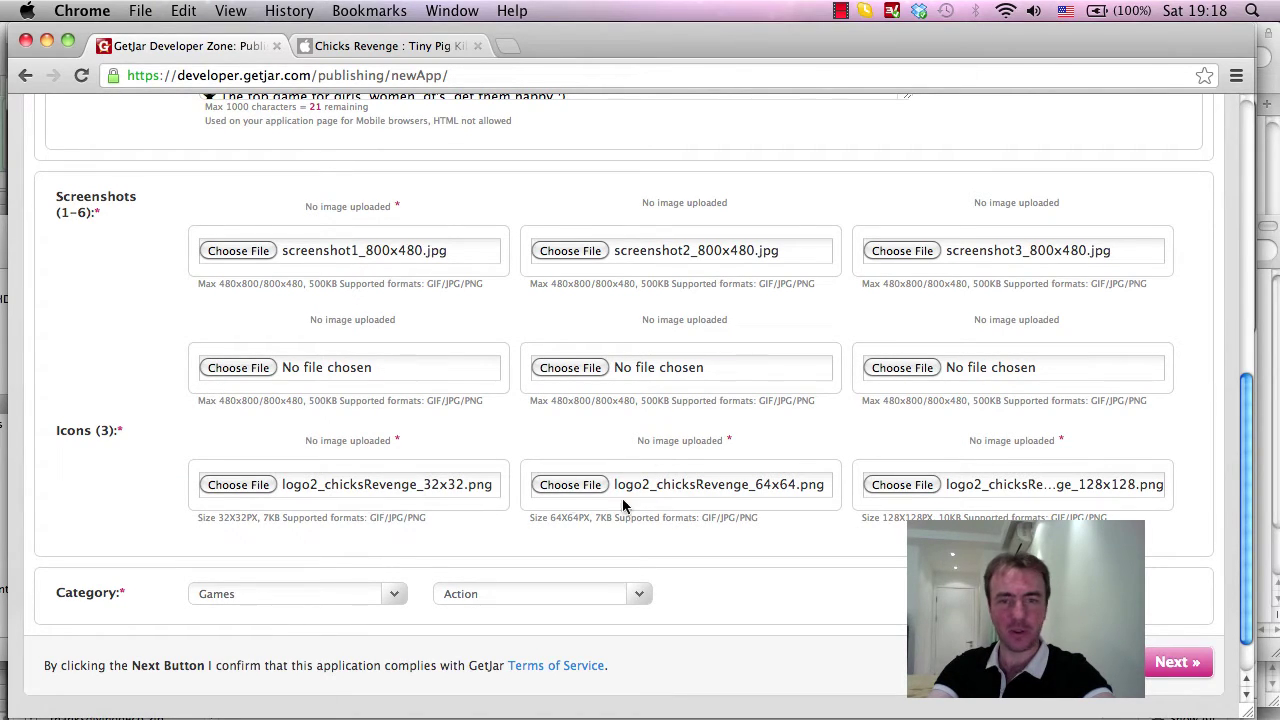
{"action": "scroll", "coordinate": [1200, 452], "scroll_direction": "down", "scroll_amount": 1}
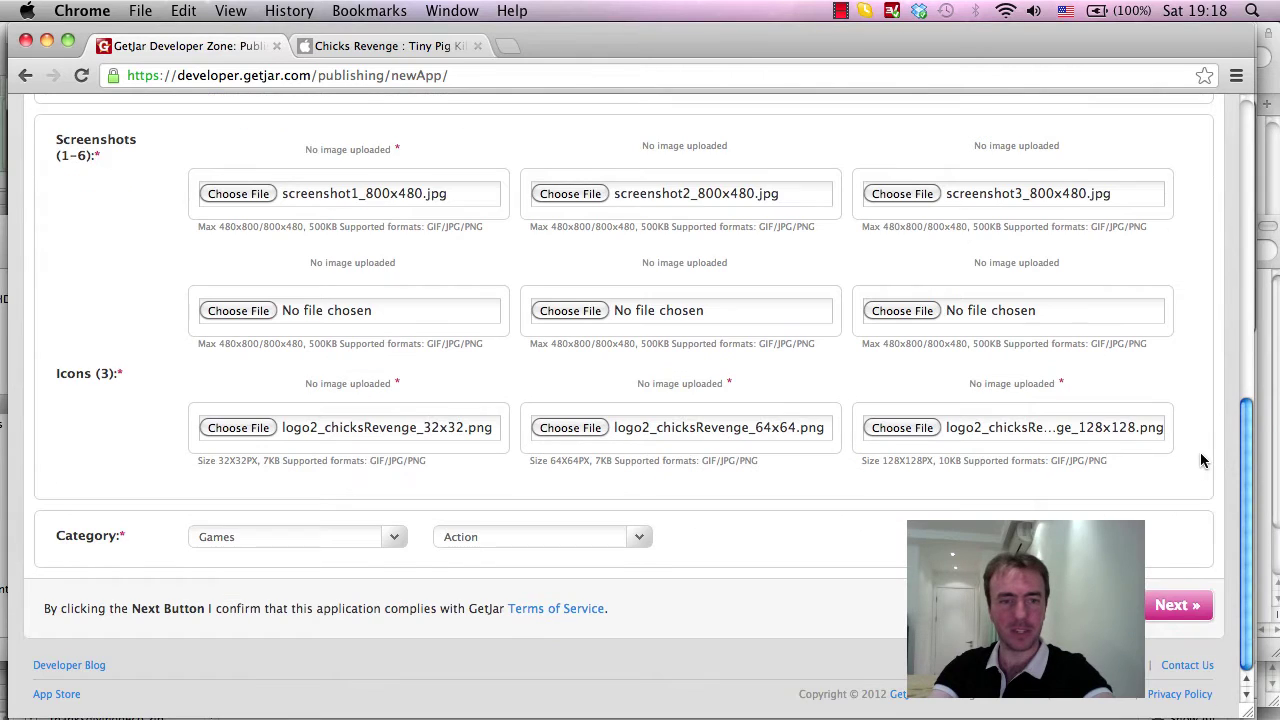
{"action": "left_click", "coordinate": [1172, 610]}
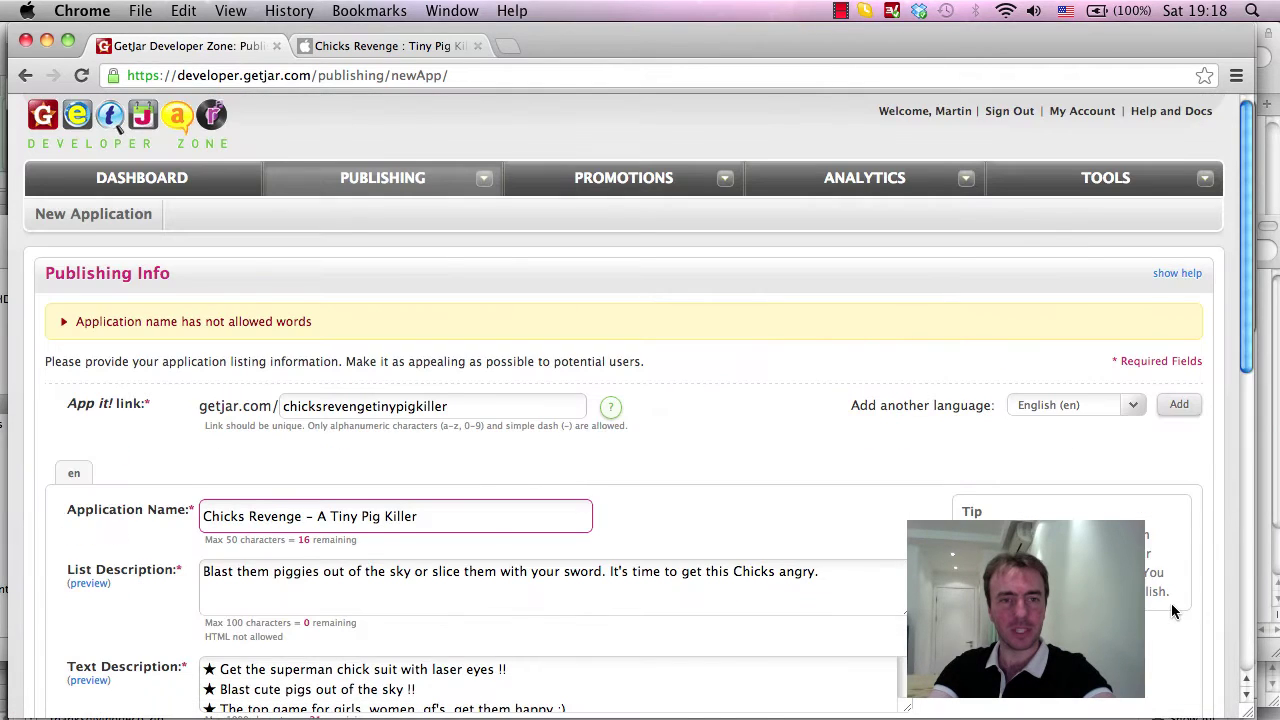
{"action": "scroll", "coordinate": [1171, 603], "scroll_direction": "down", "scroll_amount": 10}
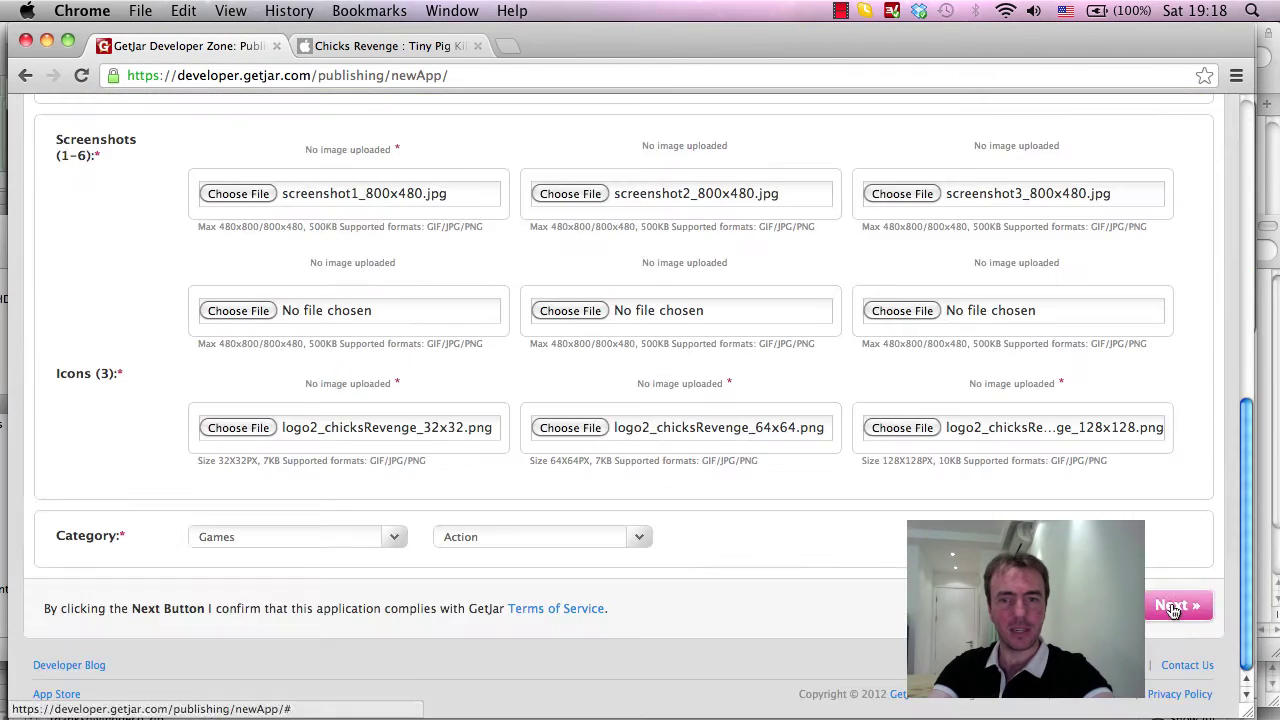
Insert an "a" before "tinypigkiller" in the App it! link and submit the publishing info
{"action": "scroll", "coordinate": [1172, 610], "scroll_direction": "up", "scroll_amount": 10}
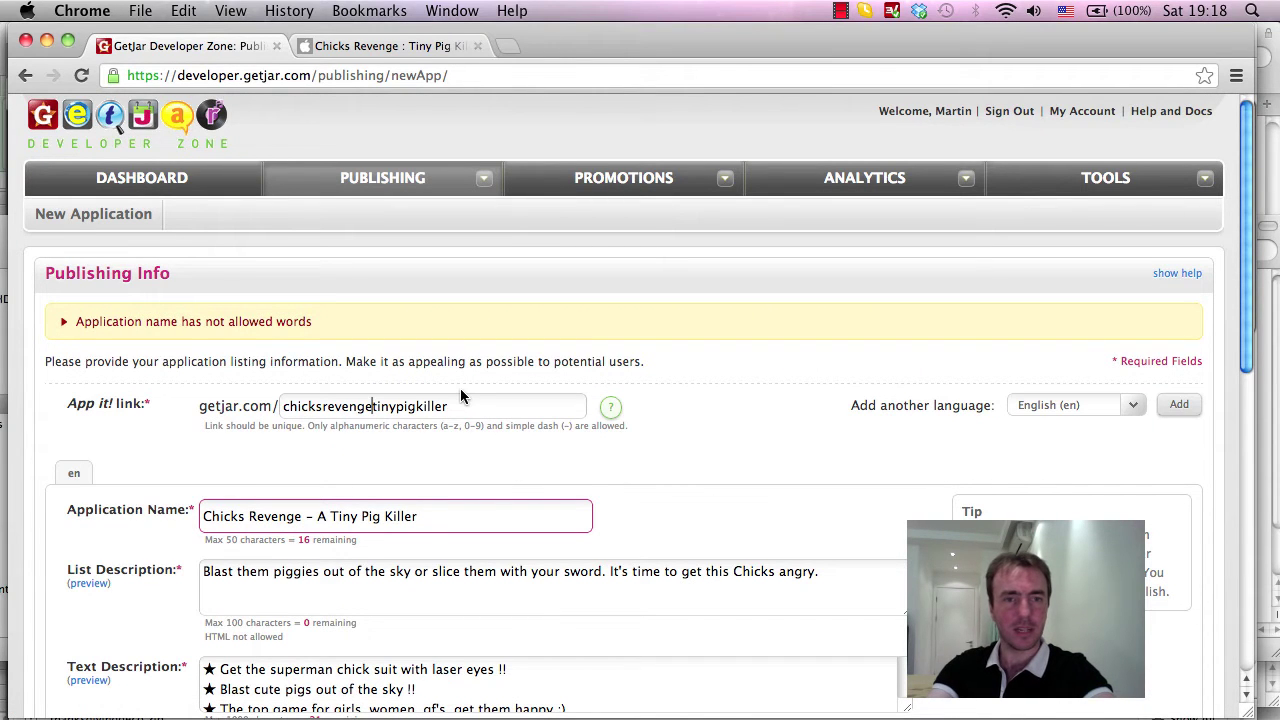
{"action": "type", "text": "a"}
{"action": "scroll", "coordinate": [1140, 370], "scroll_direction": "down", "scroll_amount": 10}
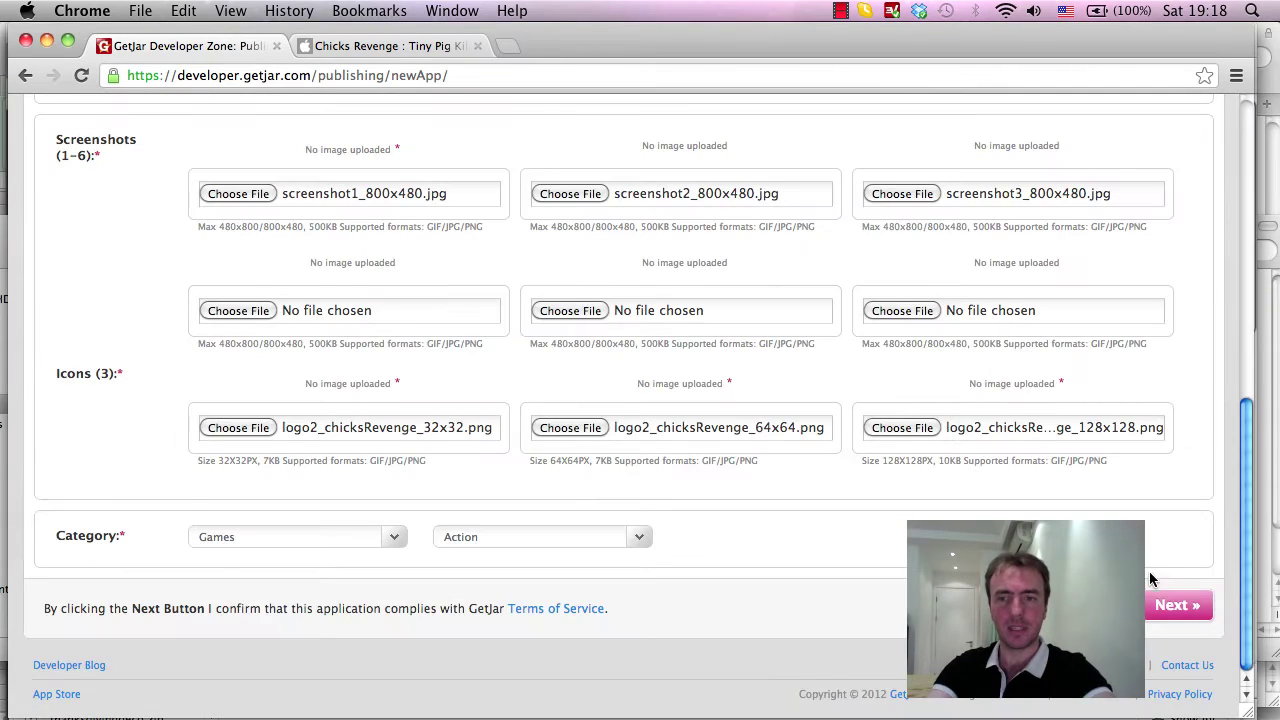
{"action": "left_click", "coordinate": [1172, 607]}
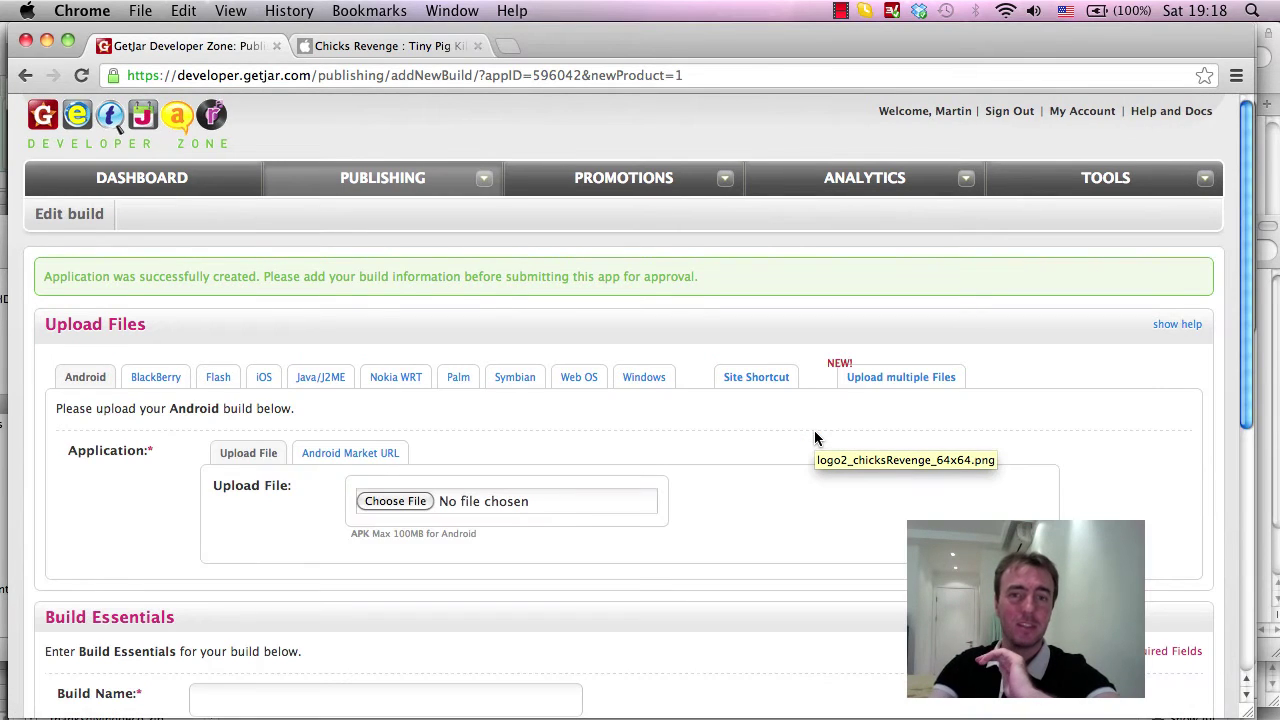
Browse for the Android build file to the build folder inside ChicksRevenge_Unity355_Oct17th2012(ver1_2_4)
{"action": "scroll", "coordinate": [1158, 398], "scroll_direction": "down", "scroll_amount": 1}
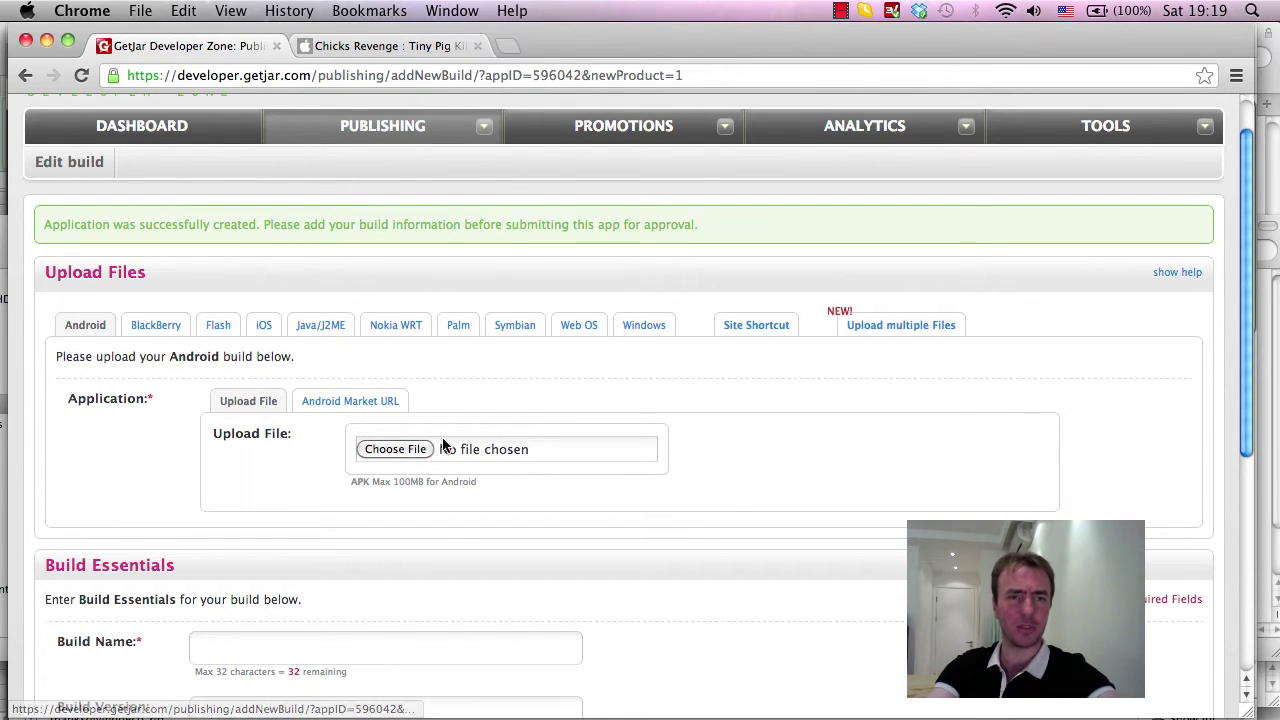
{"action": "left_click", "coordinate": [394, 456]}
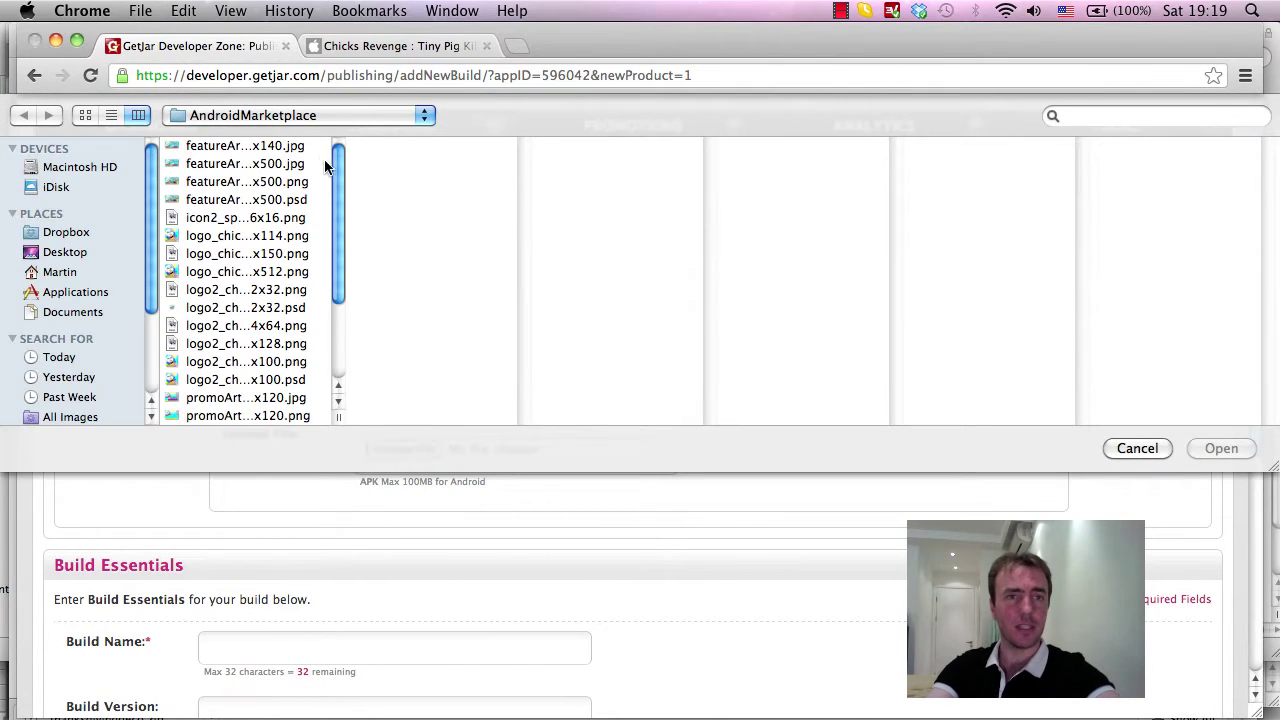
{"action": "left_click", "coordinate": [345, 116]}
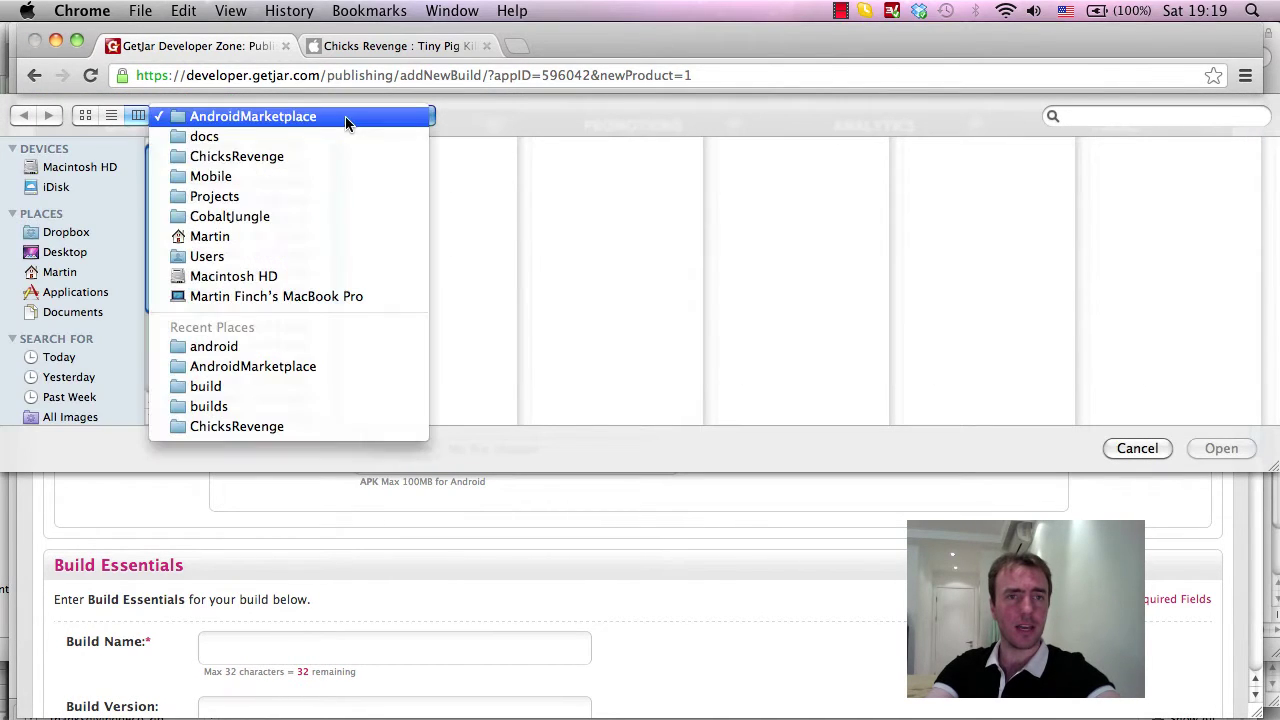
{"action": "left_click", "coordinate": [277, 157]}
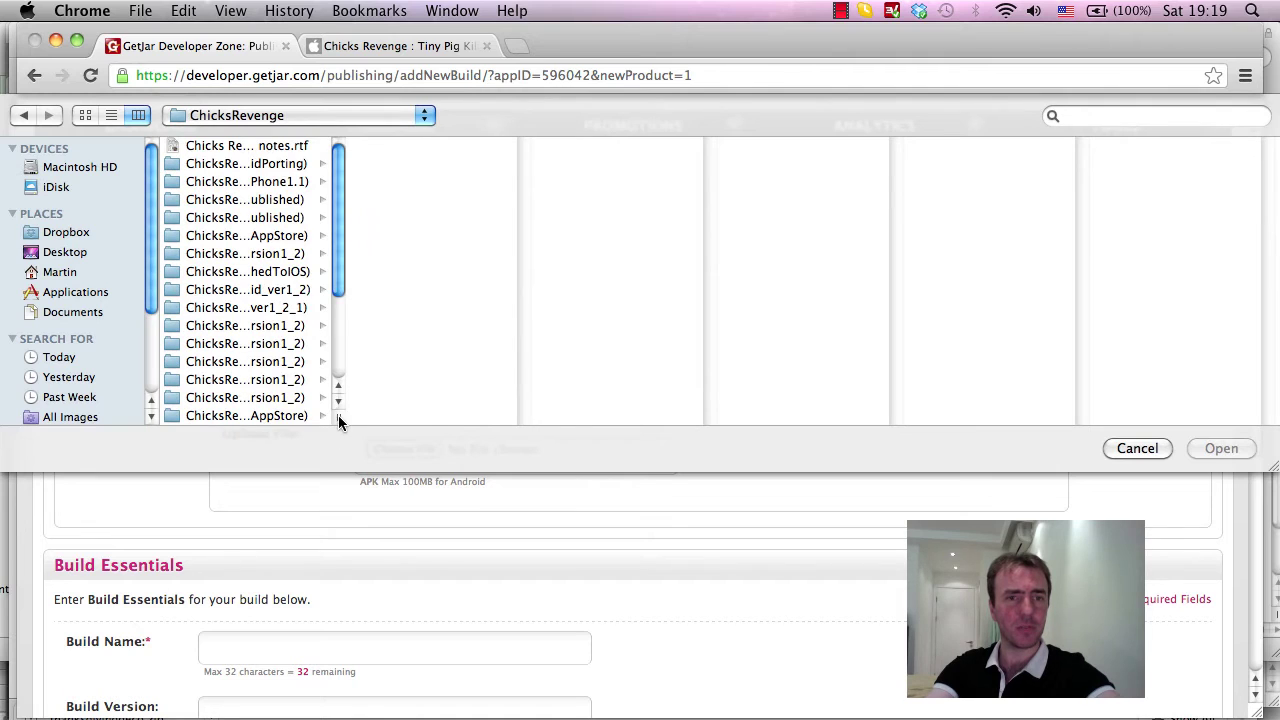
{"action": "left_click_drag", "start_coordinate": [338, 418], "coordinate": [615, 420]}
{"action": "scroll", "coordinate": [512, 345], "scroll_direction": "down", "scroll_amount": 3}
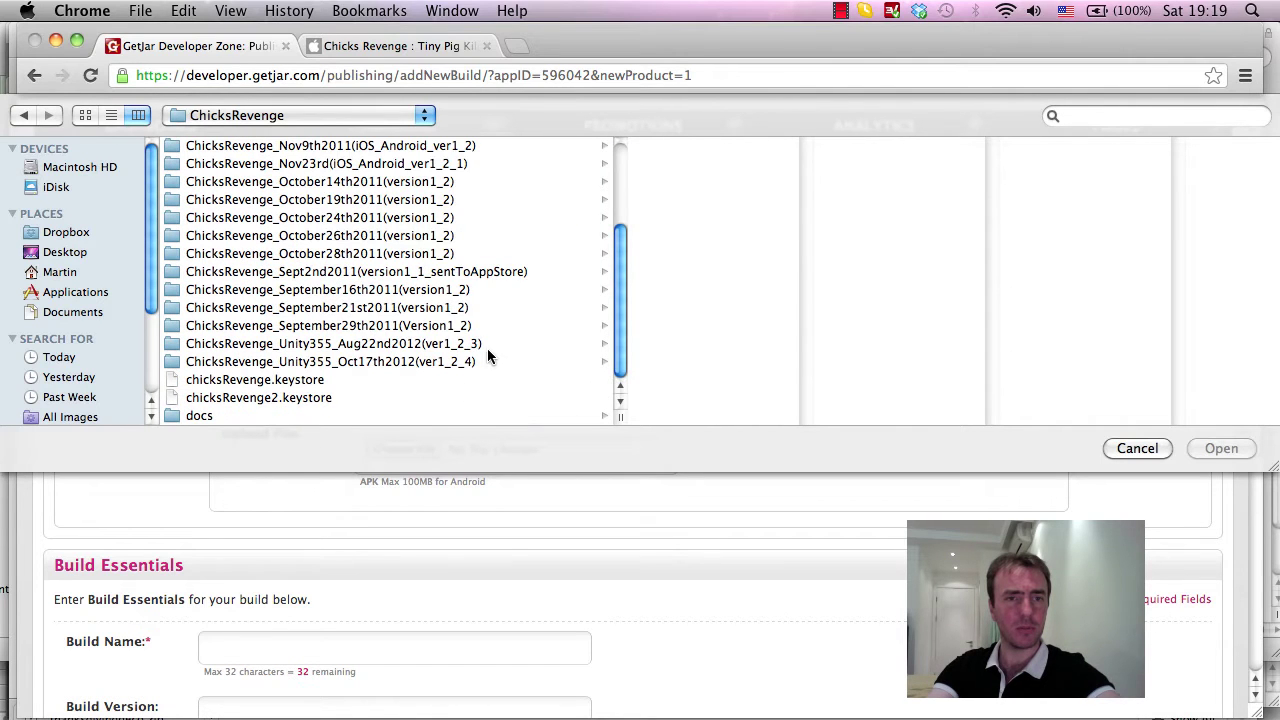
{"action": "left_click", "coordinate": [378, 362]}
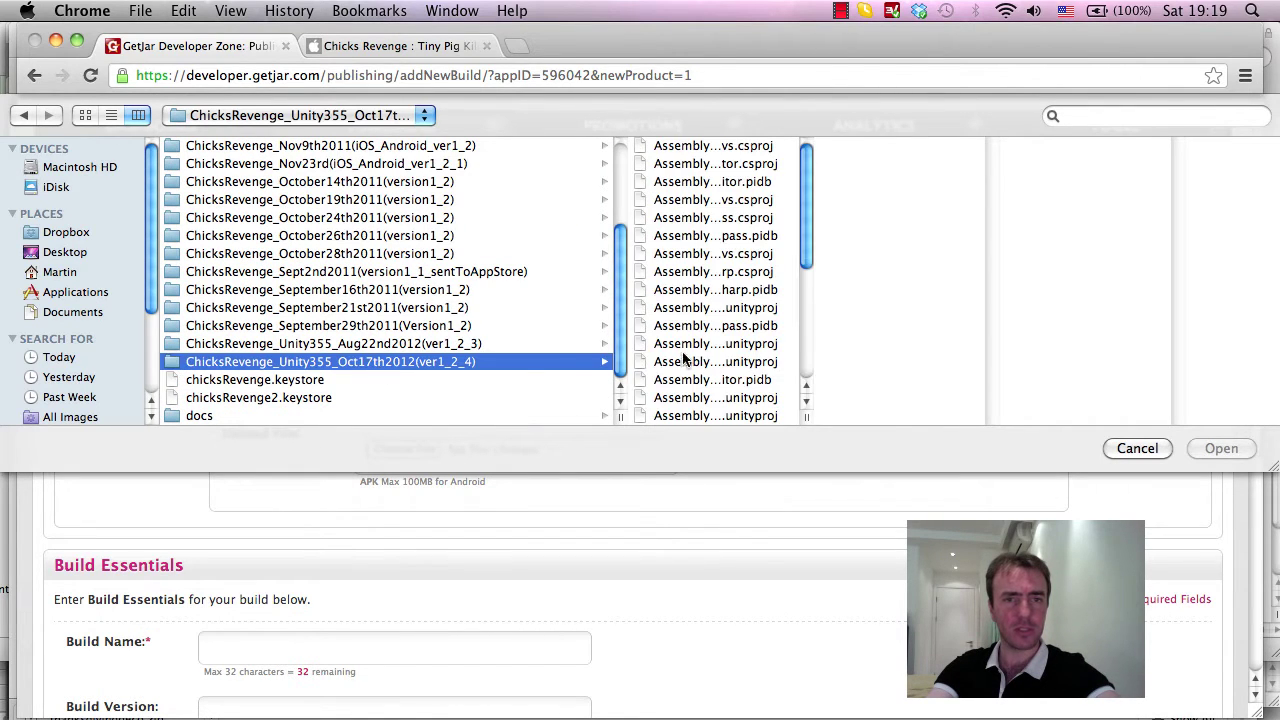
{"action": "left_click", "coordinate": [684, 308]}
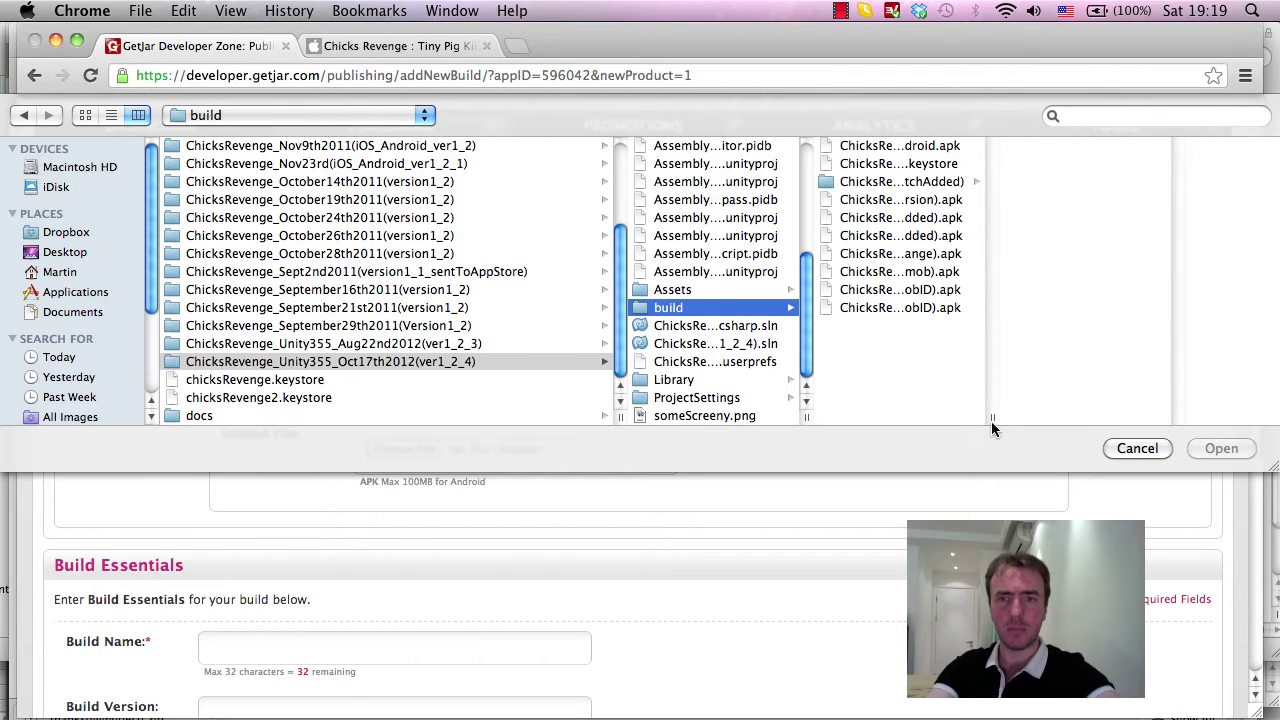
Attach ChicksRevenge_v2_2(fallCoinAdded_SlideME_usingSlideMEAdmobID).apk as the Android application file
{"action": "left_click_drag", "start_coordinate": [994, 418], "coordinate": [1278, 421]}
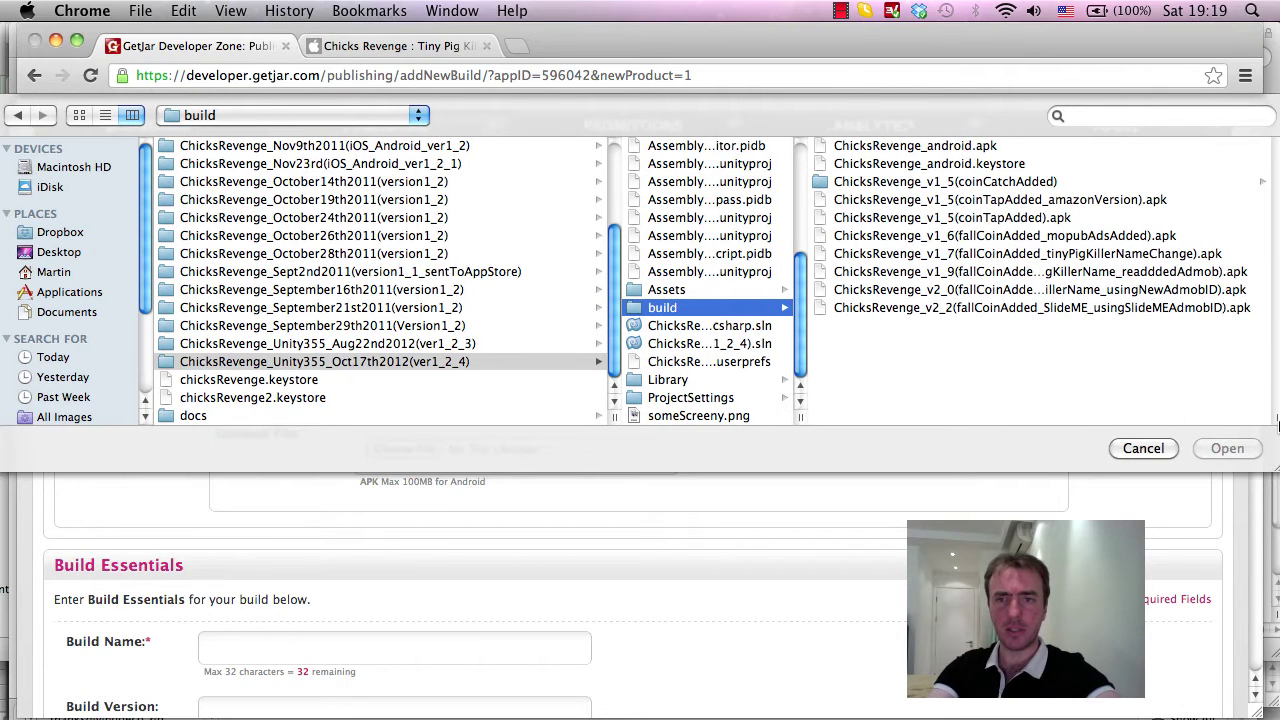
{"action": "left_click", "coordinate": [979, 308]}
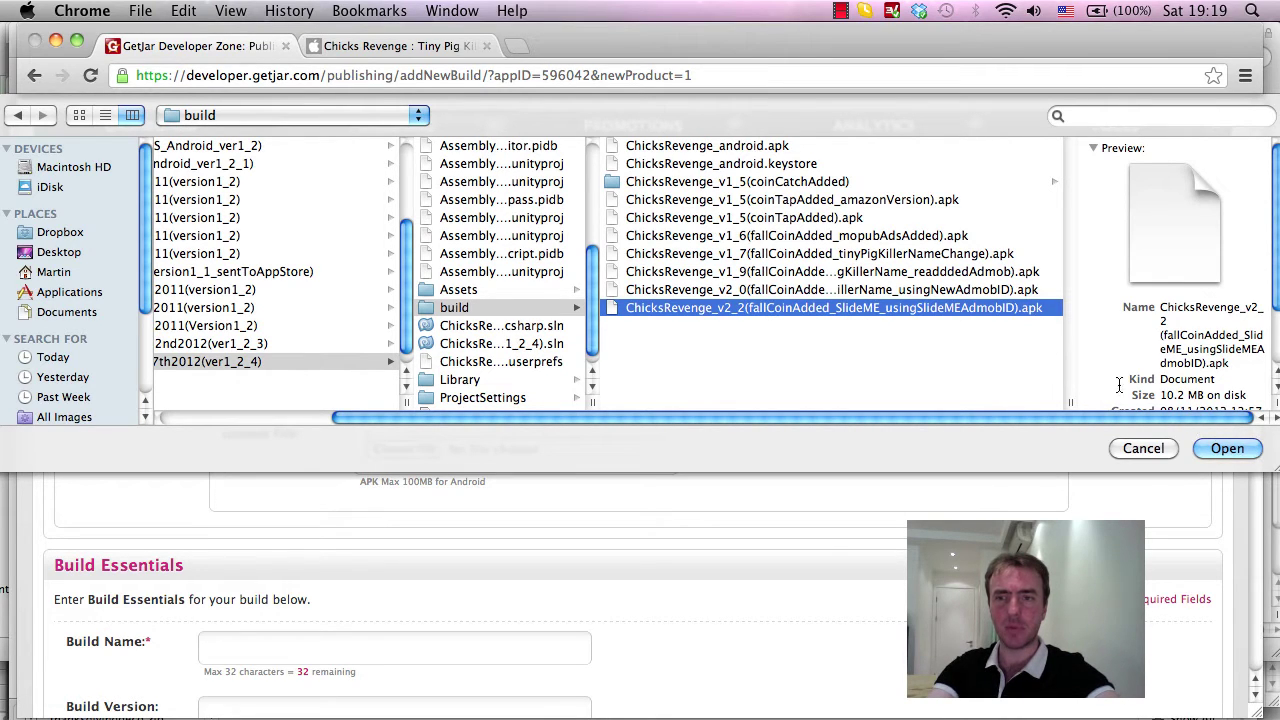
{"action": "left_click", "coordinate": [1227, 448]}
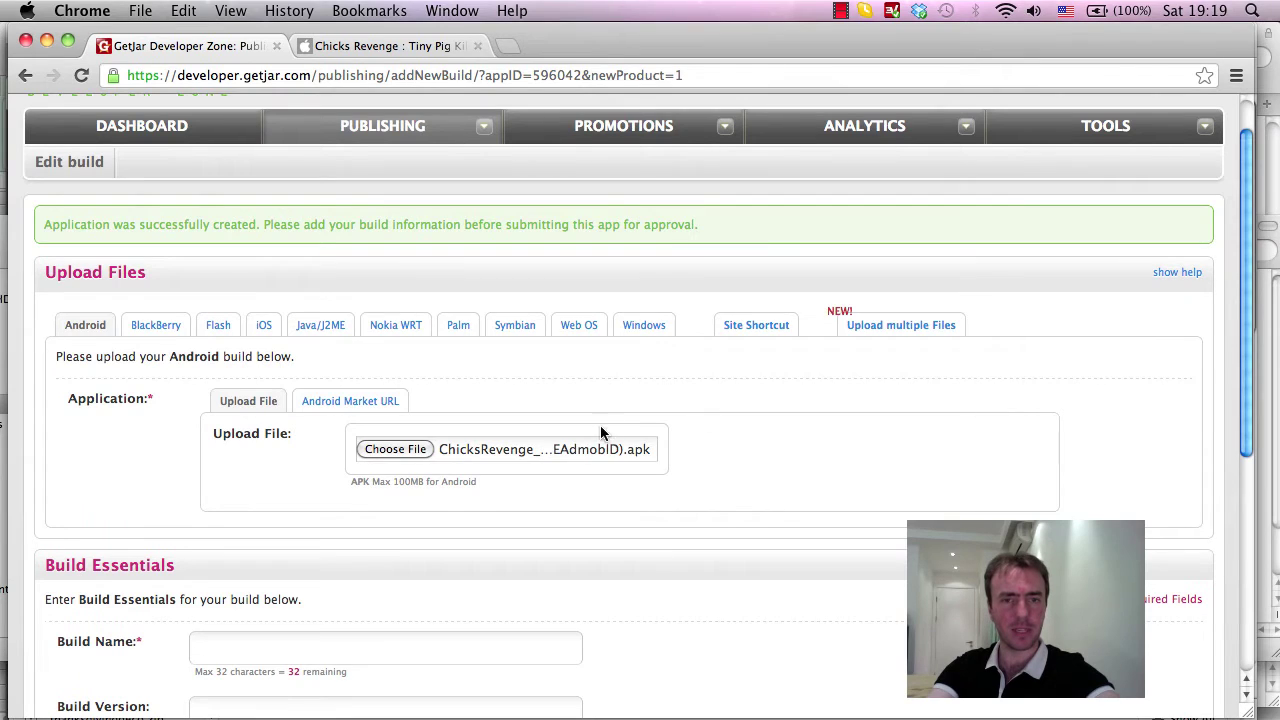
Enter "Chicks Revenge 2.2" as the build name
{"action": "scroll", "coordinate": [1057, 404], "scroll_direction": "down", "scroll_amount": 5}
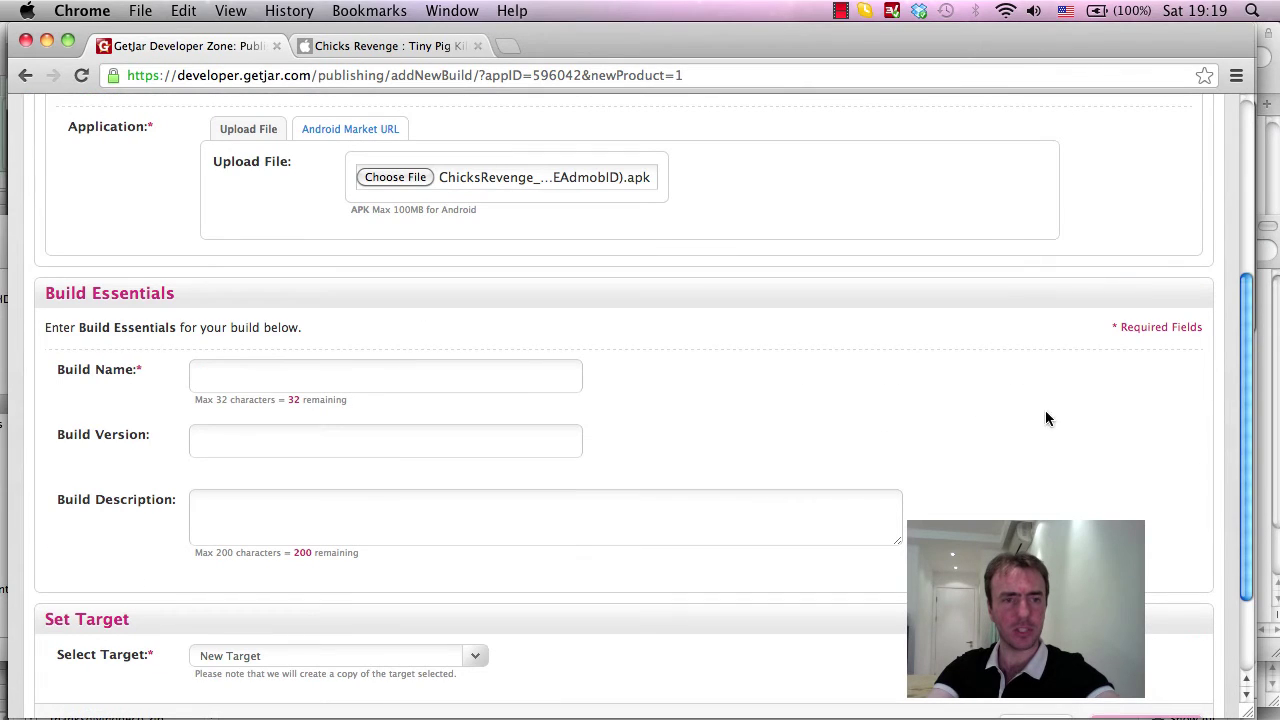
{"action": "left_click", "coordinate": [570, 383]}
{"action": "type", "text": "Chicks "}
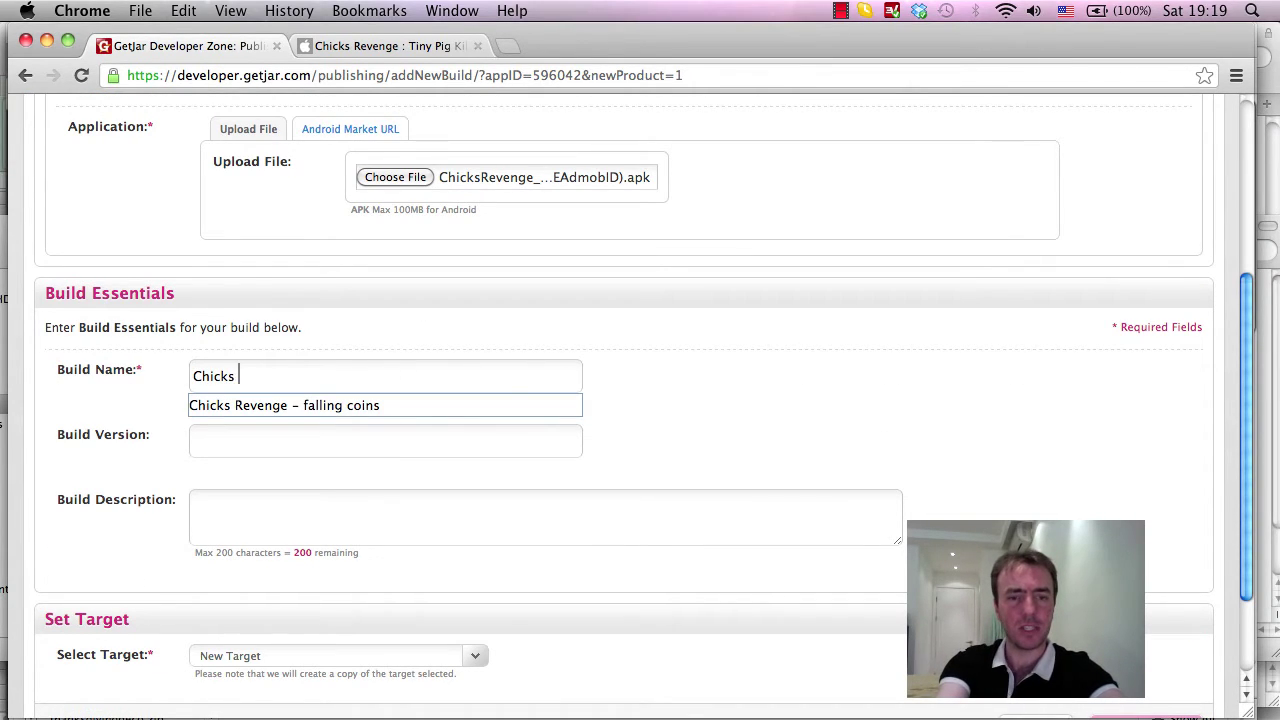
{"action": "type", "text": "Revenge"}
{"action": "key", "text": "BackSpace"}
{"action": "key", "text": "BackSpace"}
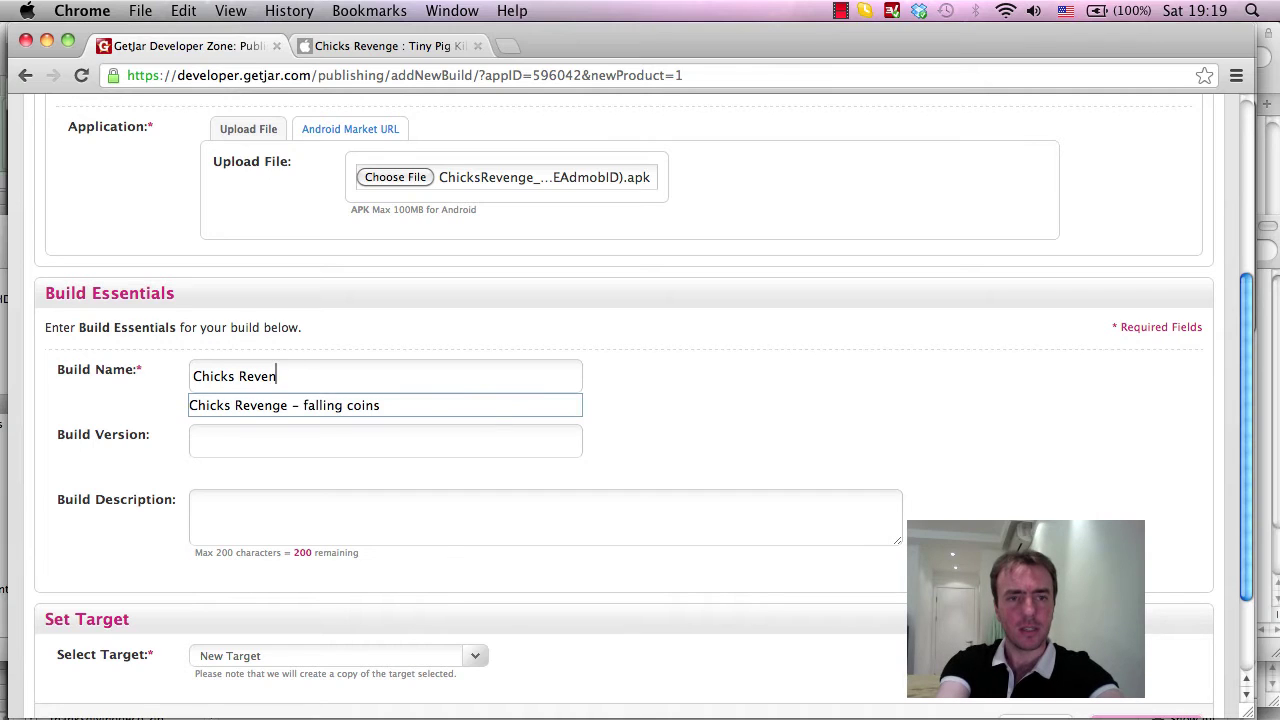
{"action": "type", "text": "ge"}
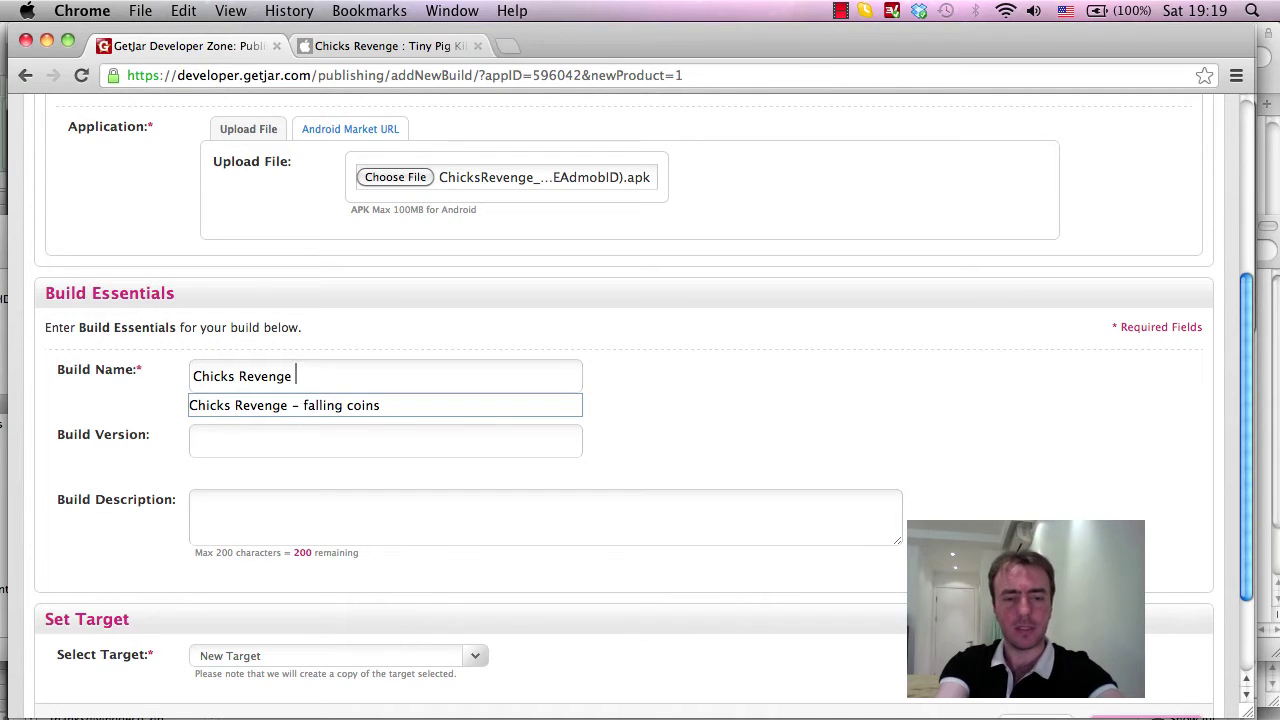
{"action": "type", "text": " 2."}
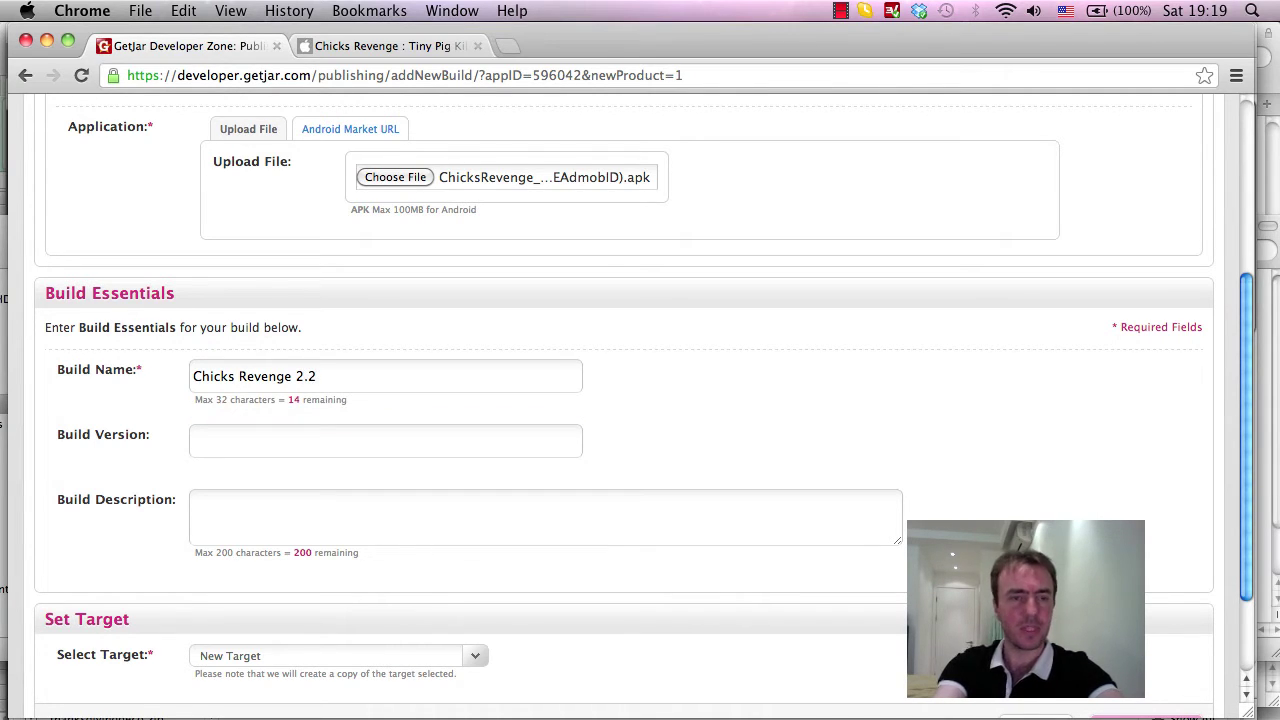
Set the build version to 2.2
{"action": "type", "text": "2"}
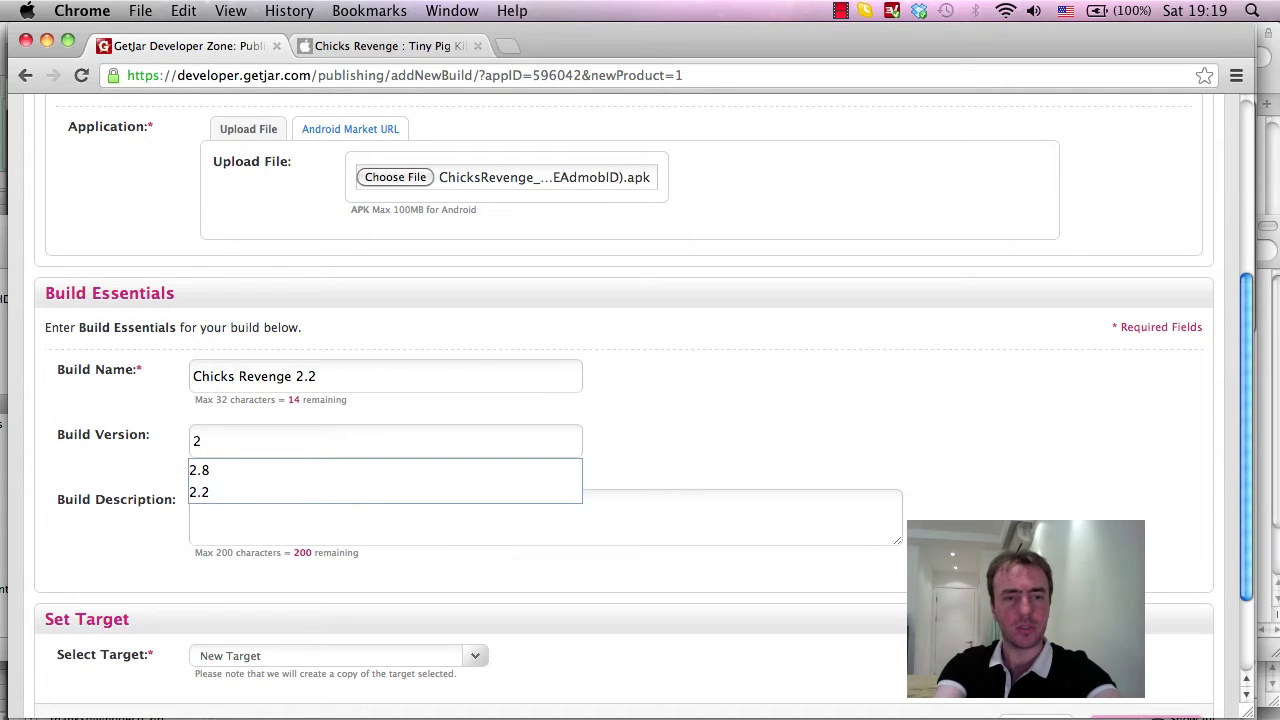
{"action": "type", "text": ".2"}
{"action": "key", "text": "Tab"}
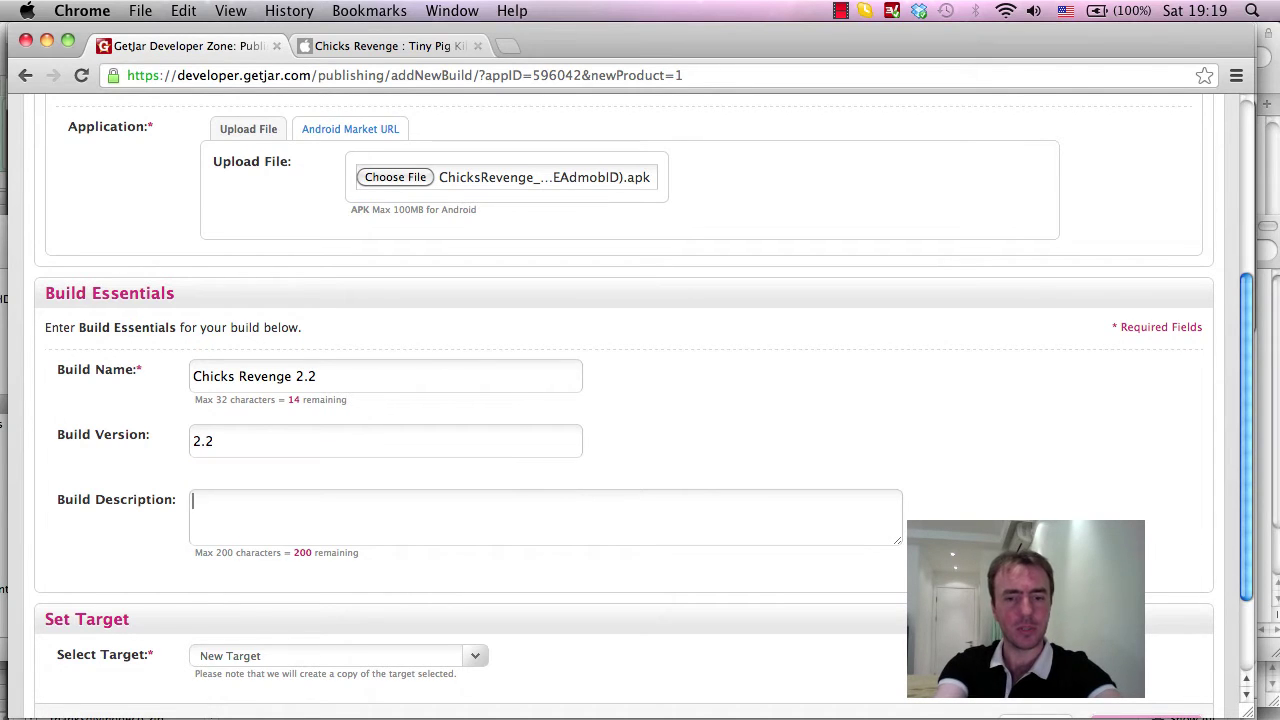
Enter the build description "Chicks revenge with falling coins ver 2.2, and admob ads"
{"action": "type", "text": "Chicks reven"}
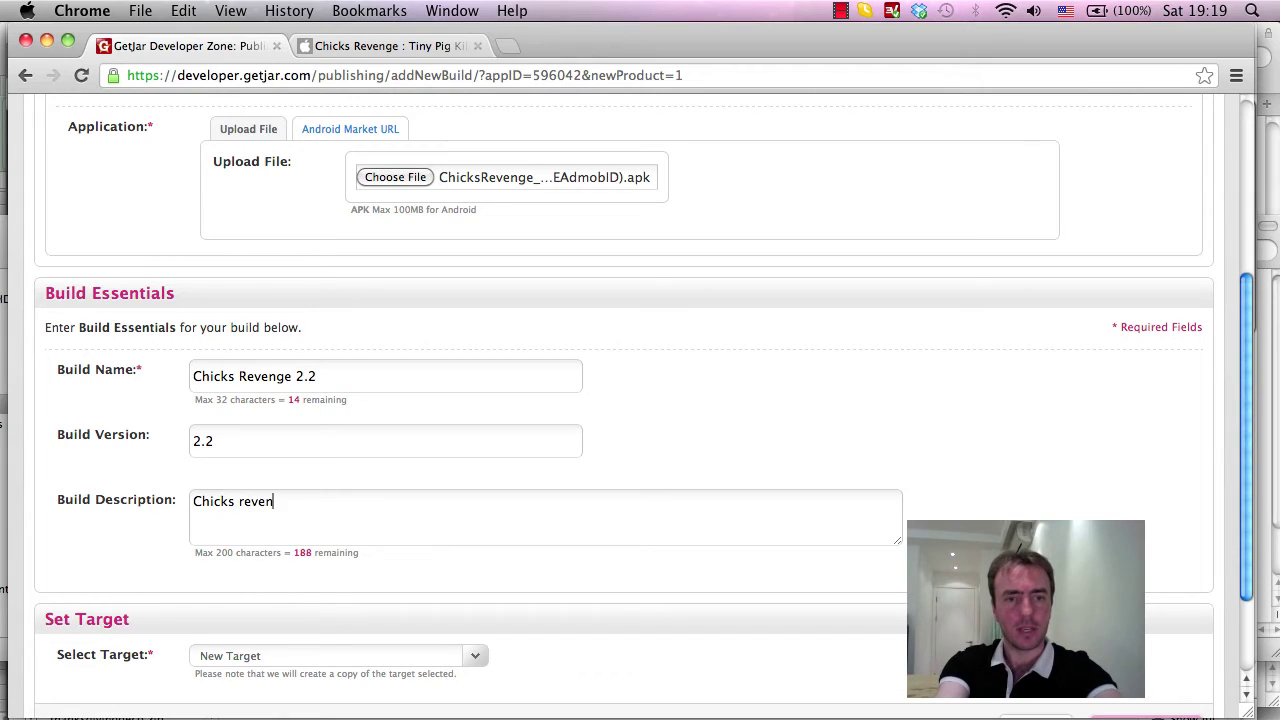
{"action": "type", "text": "ge with fall"}
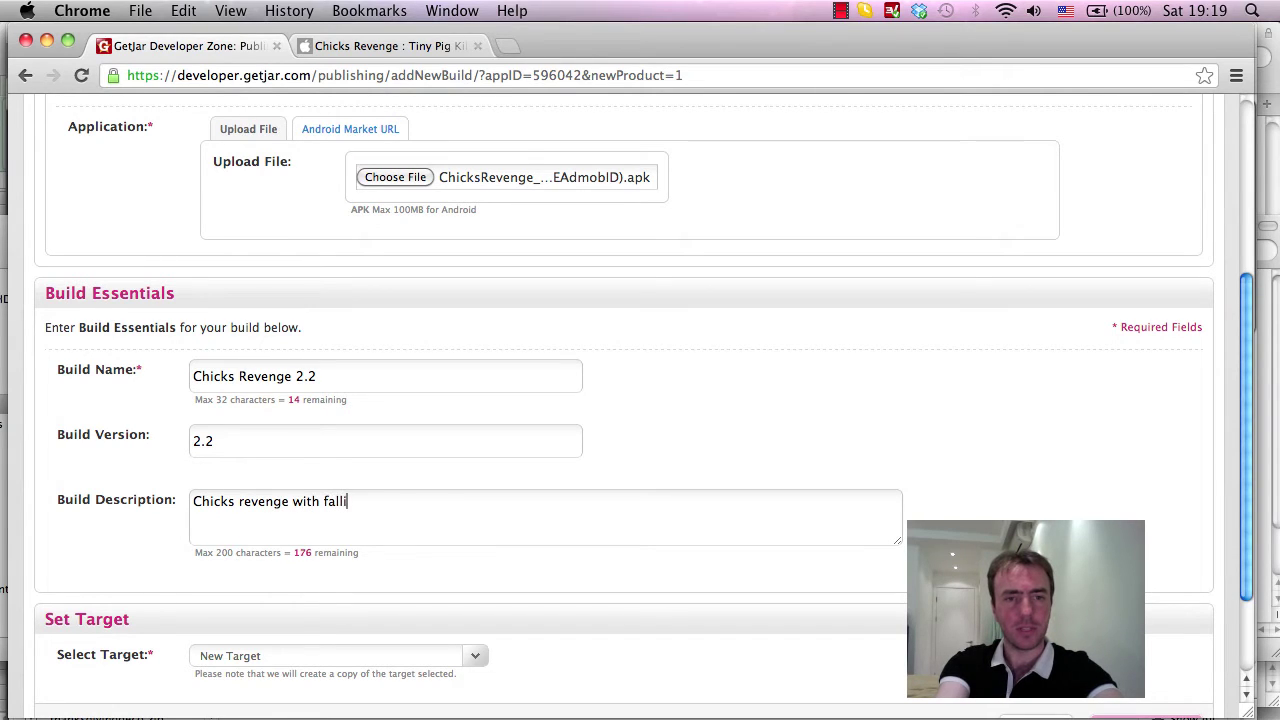
{"action": "type", "text": "ing coins ver "}
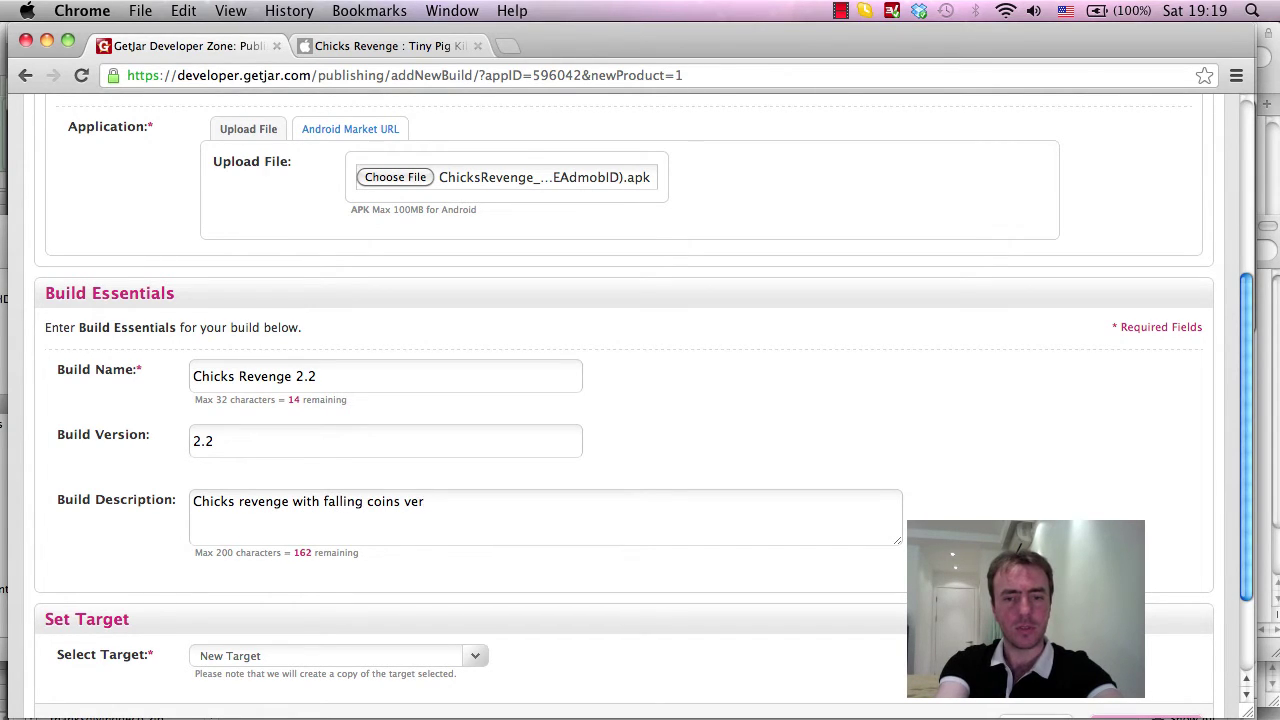
{"action": "type", "text": "2.2"}
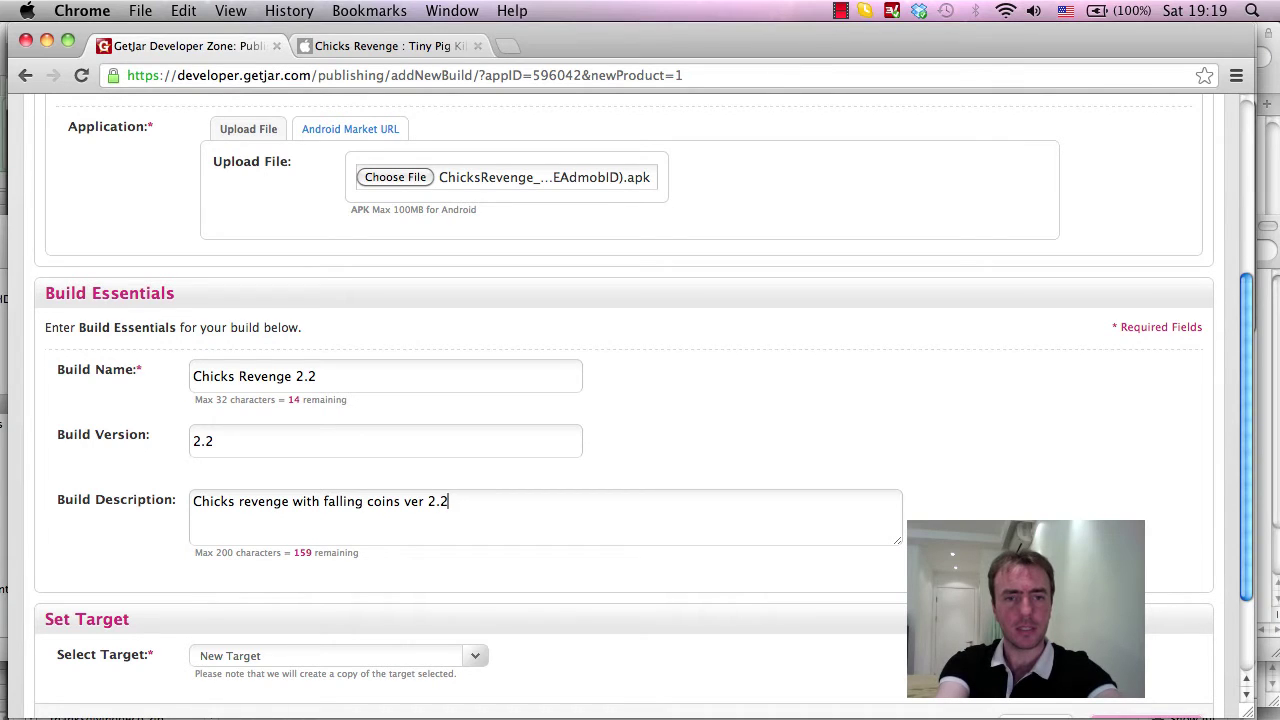
{"action": "type", "text": ", and admob a"}
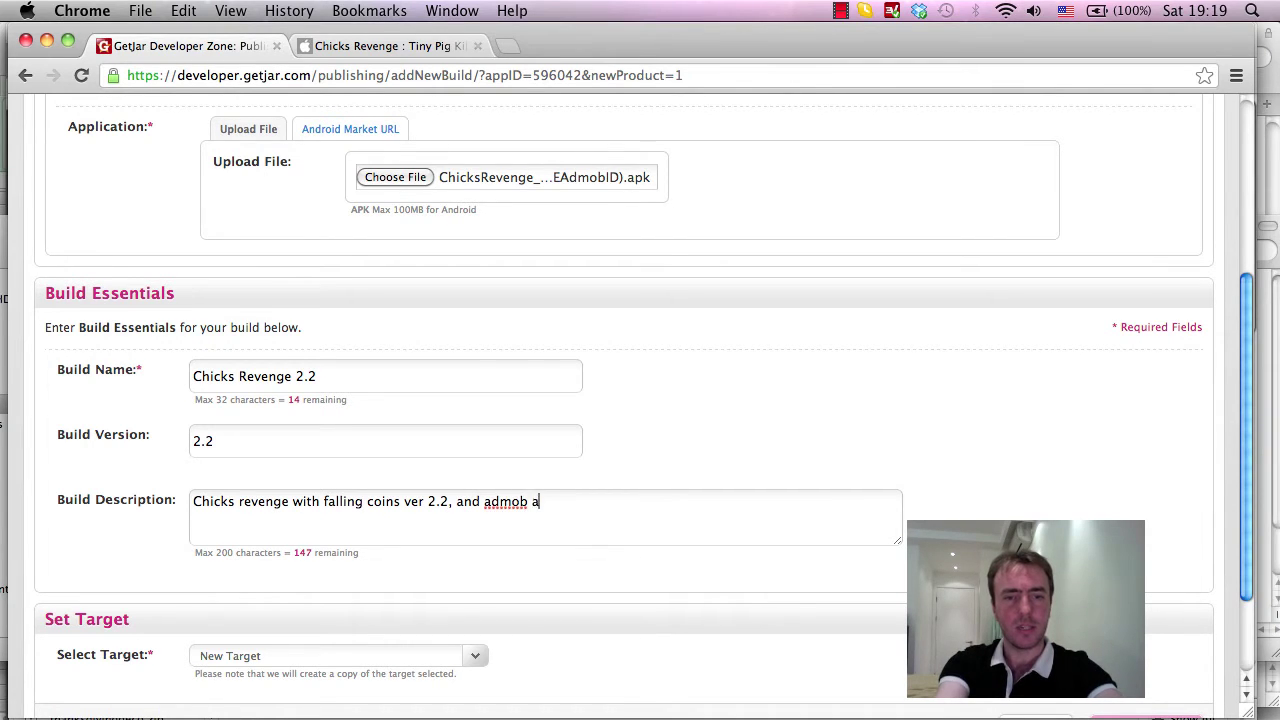
{"action": "type", "text": "ds"}
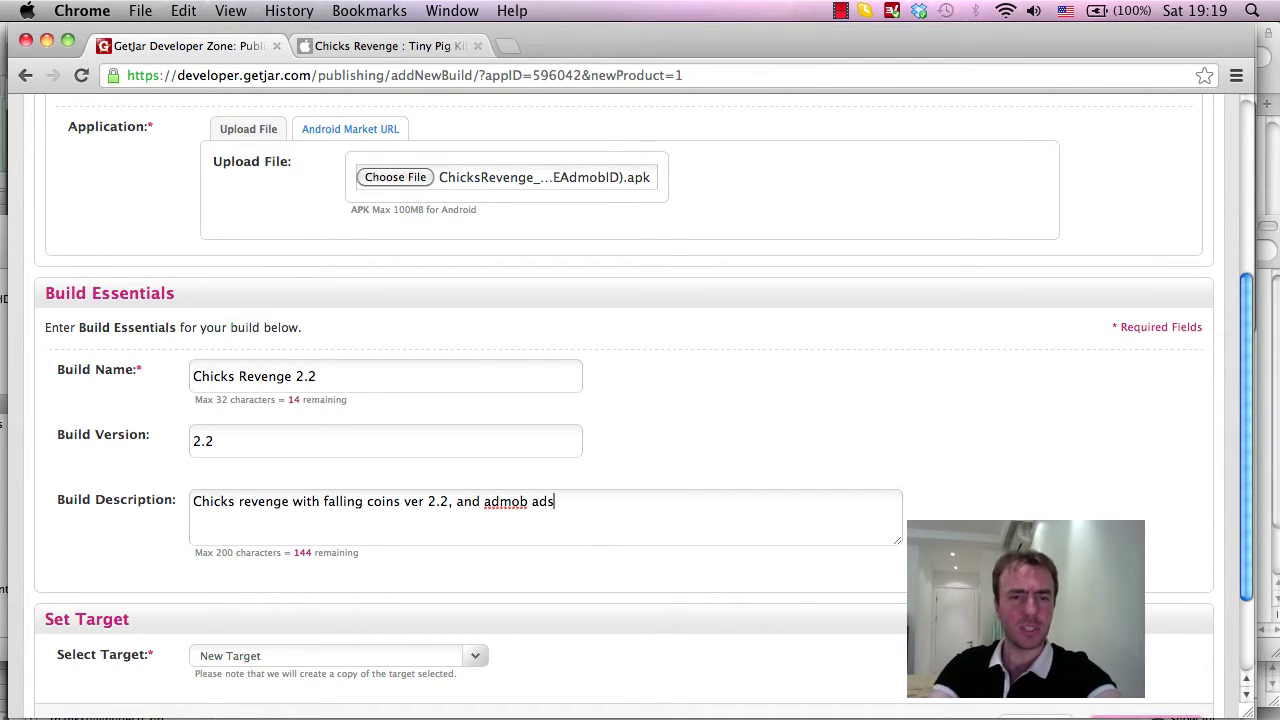
{"action": "left_click_drag", "start_coordinate": [396, 501], "coordinate": [328, 502]}
{"action": "left_click", "coordinate": [400, 505]}
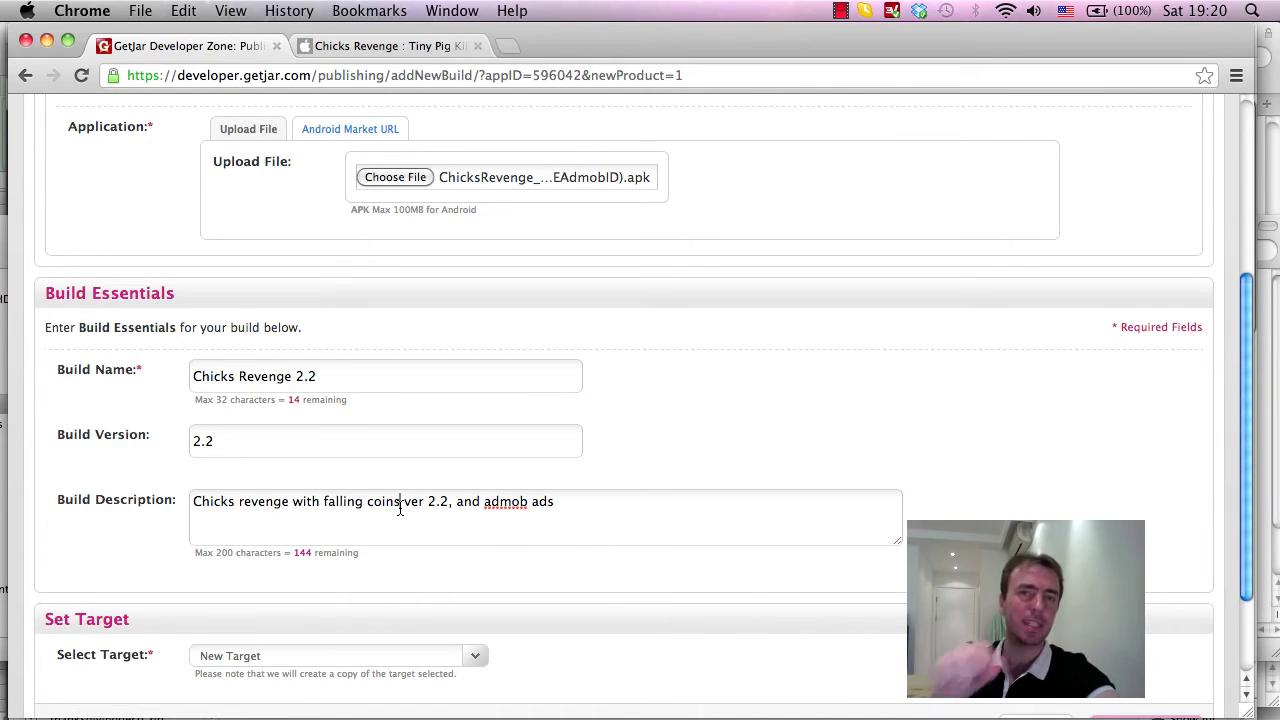
{"action": "left_click_drag", "start_coordinate": [396, 503], "coordinate": [320, 502]}
{"action": "left_click_drag", "start_coordinate": [540, 503], "coordinate": [473, 510]}
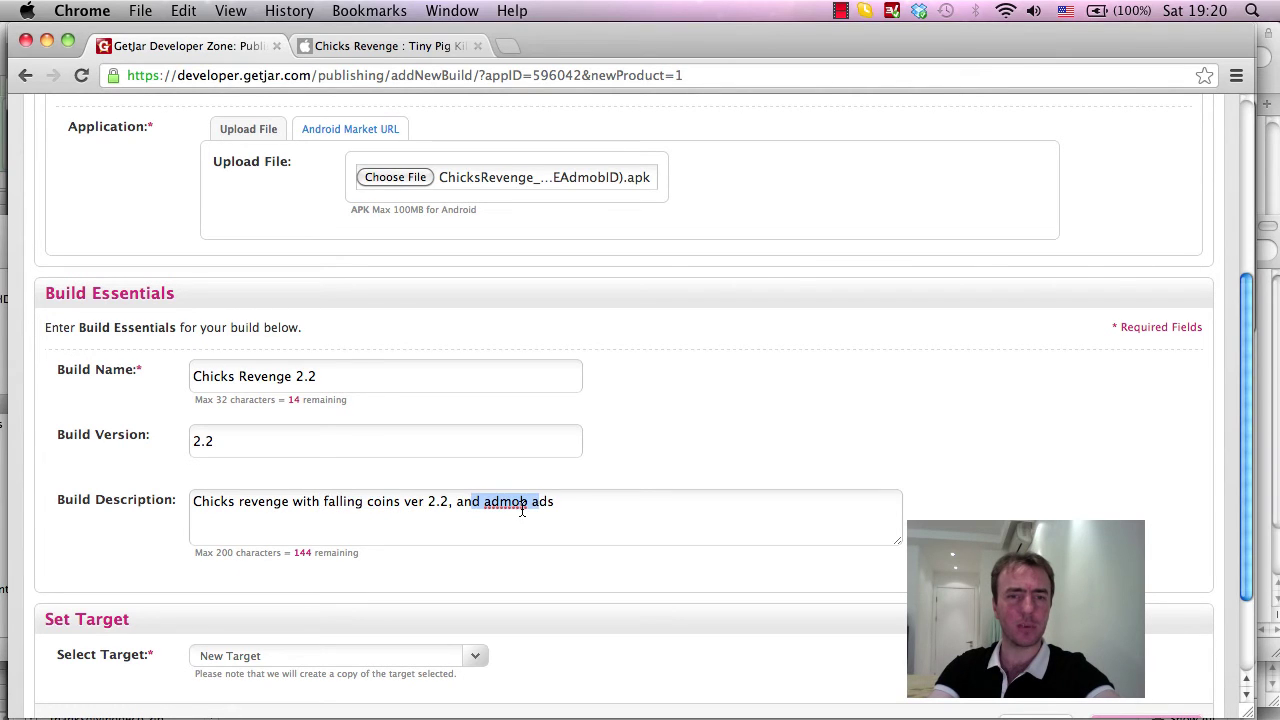
Check the completed build details and submit them with New Target to proceed to the target definition
{"action": "scroll", "coordinate": [980, 449], "scroll_direction": "down", "scroll_amount": 3}
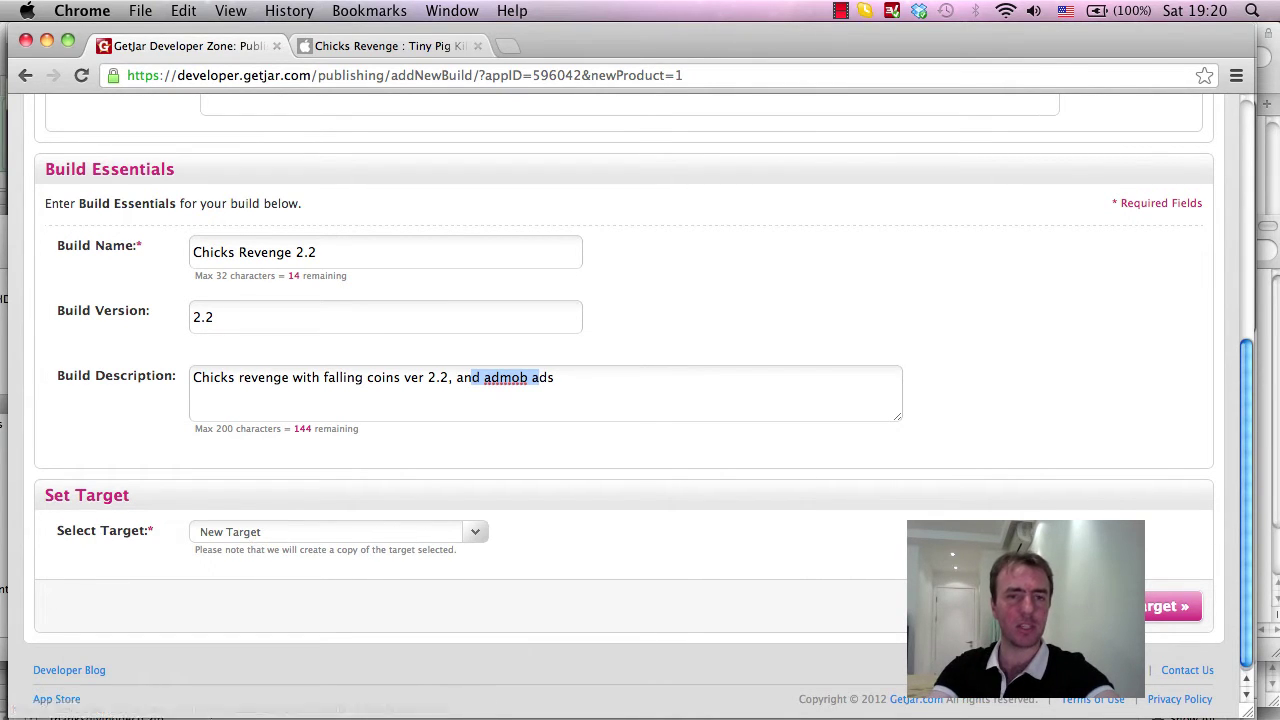
{"action": "scroll", "coordinate": [348, 558], "scroll_direction": "up", "scroll_amount": 3}
{"action": "scroll", "coordinate": [346, 605], "scroll_direction": "down", "scroll_amount": 3}
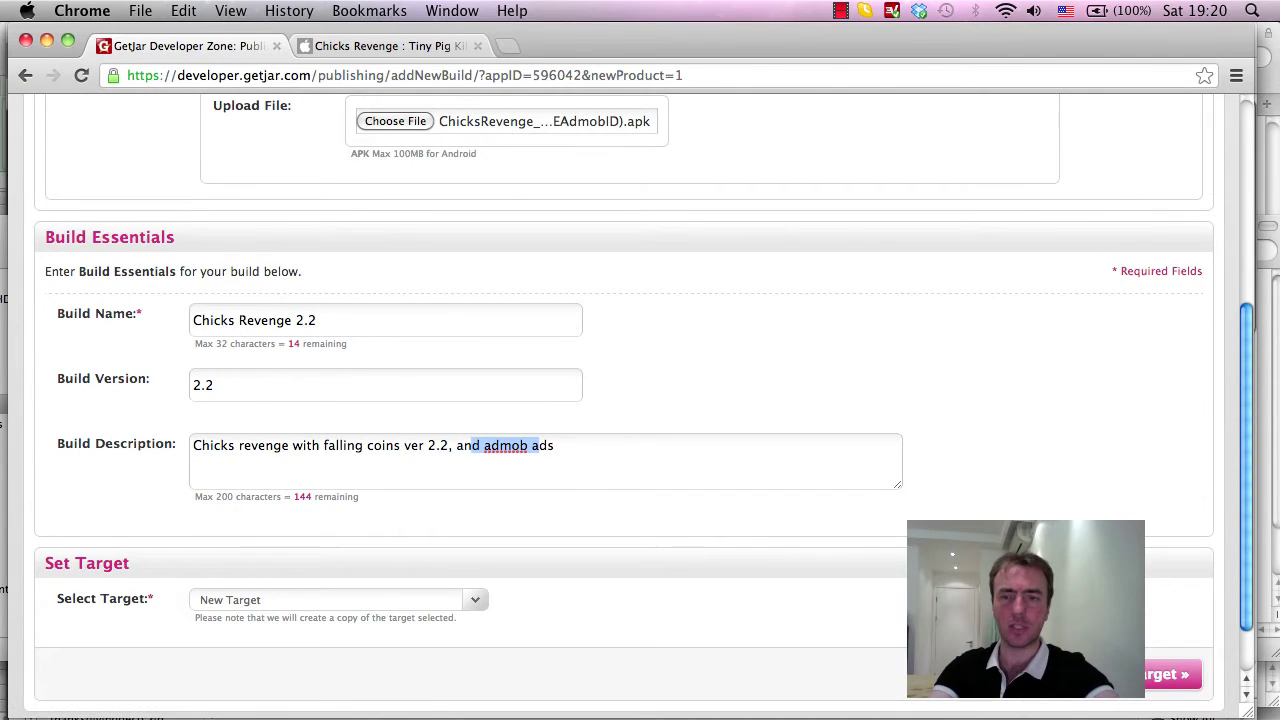
{"action": "left_click", "coordinate": [1145, 684]}
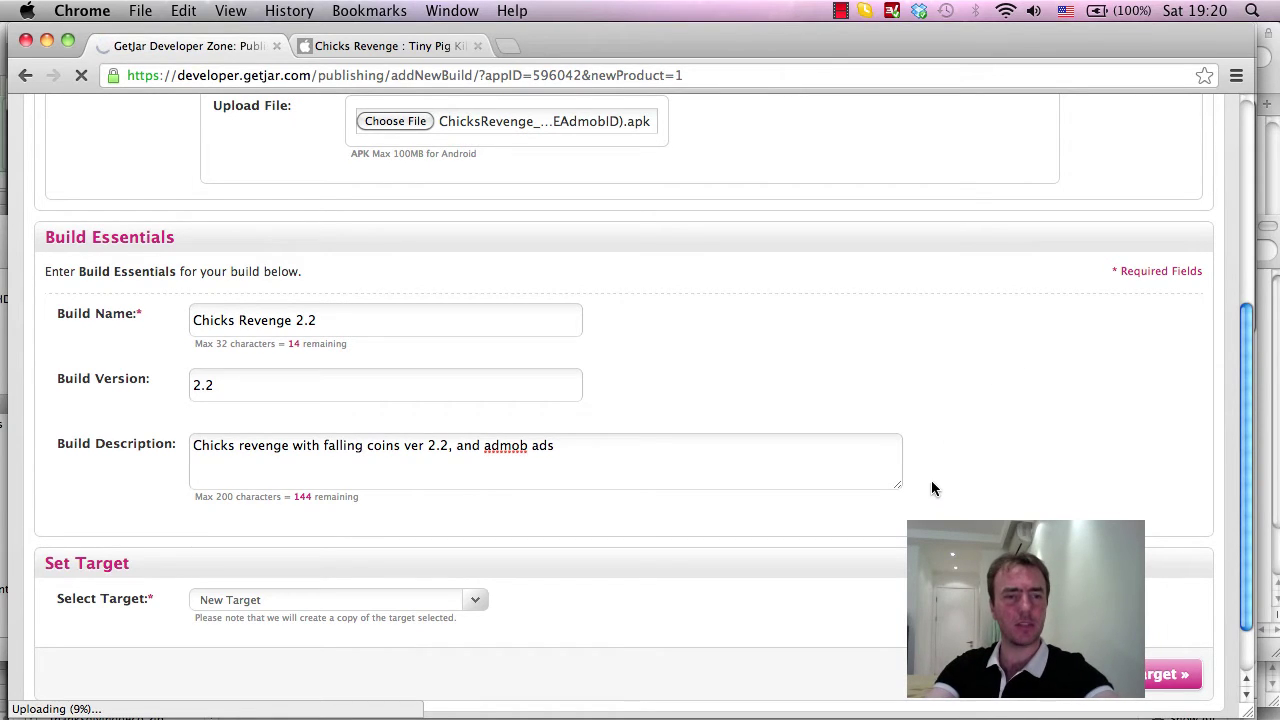
{"action": "left_click", "coordinate": [836, 12]}
{"action": "left_click", "coordinate": [854, 57]}
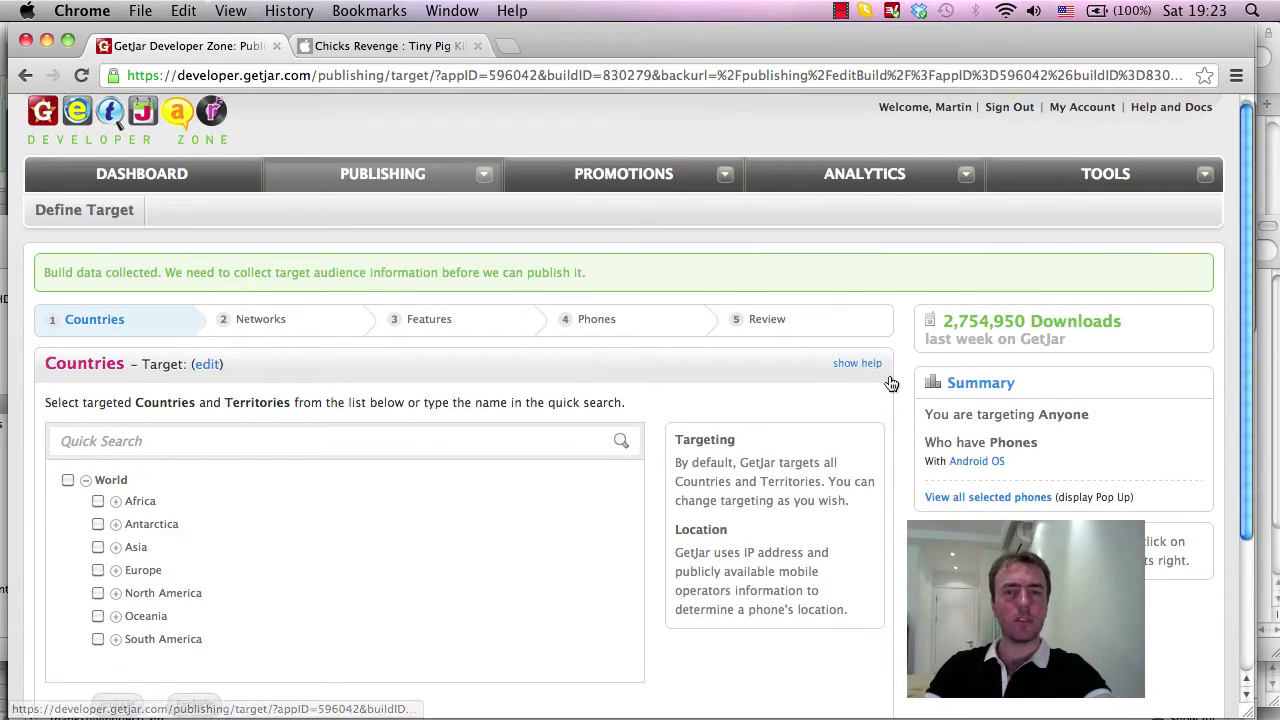
Leave the default targeting for countries and network operators and continue to the Features stage
{"action": "scroll", "coordinate": [889, 390], "scroll_direction": "down", "scroll_amount": 4}
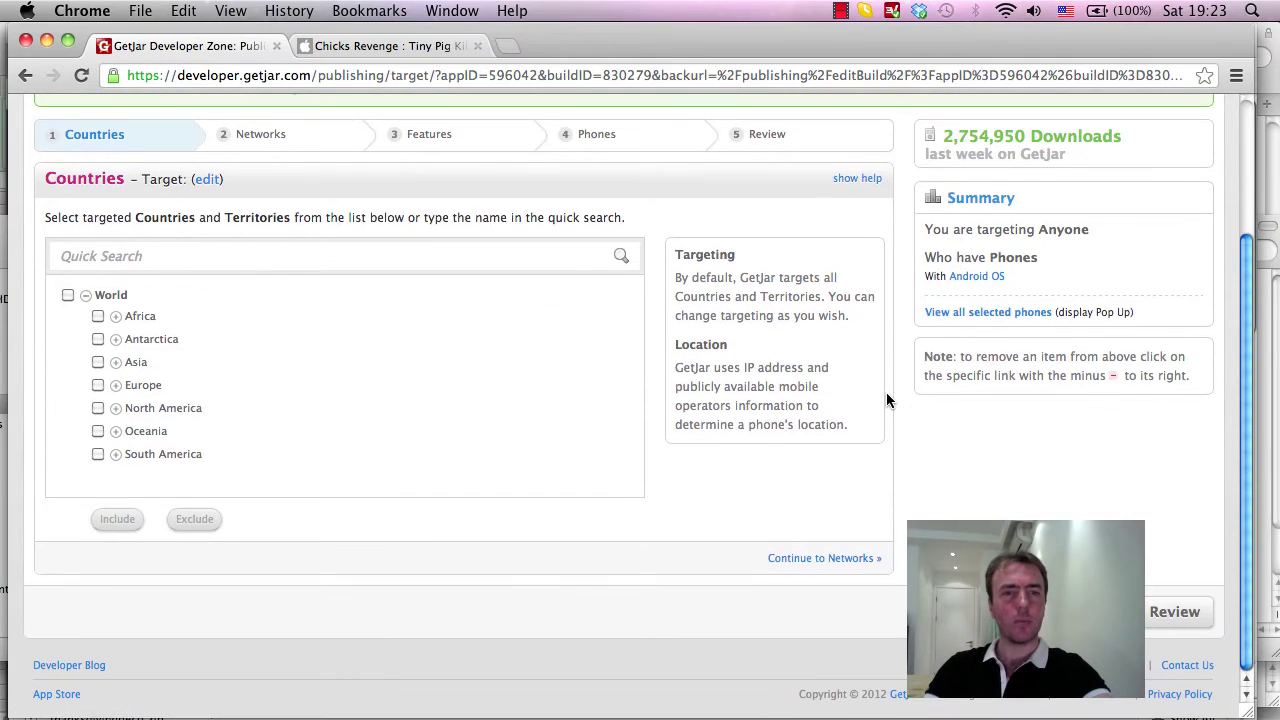
{"action": "scroll", "coordinate": [887, 400], "scroll_direction": "up", "scroll_amount": 2}
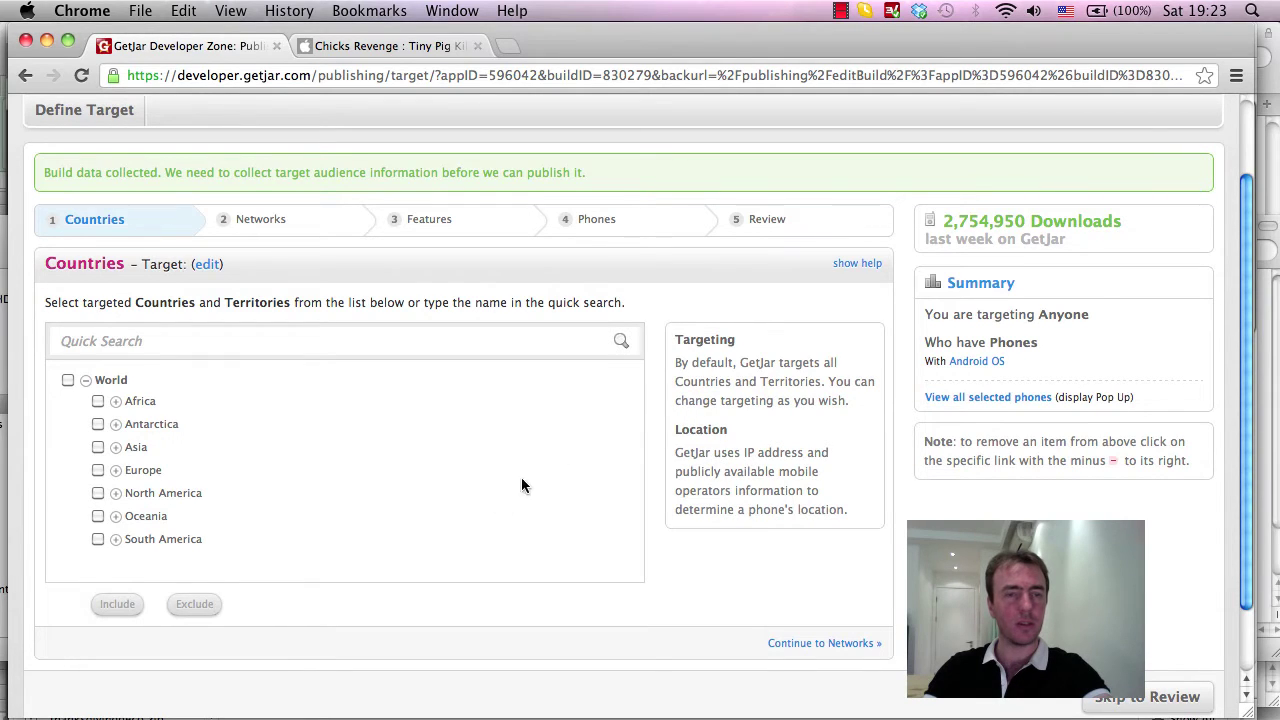
{"action": "scroll", "coordinate": [510, 503], "scroll_direction": "down", "scroll_amount": 1}
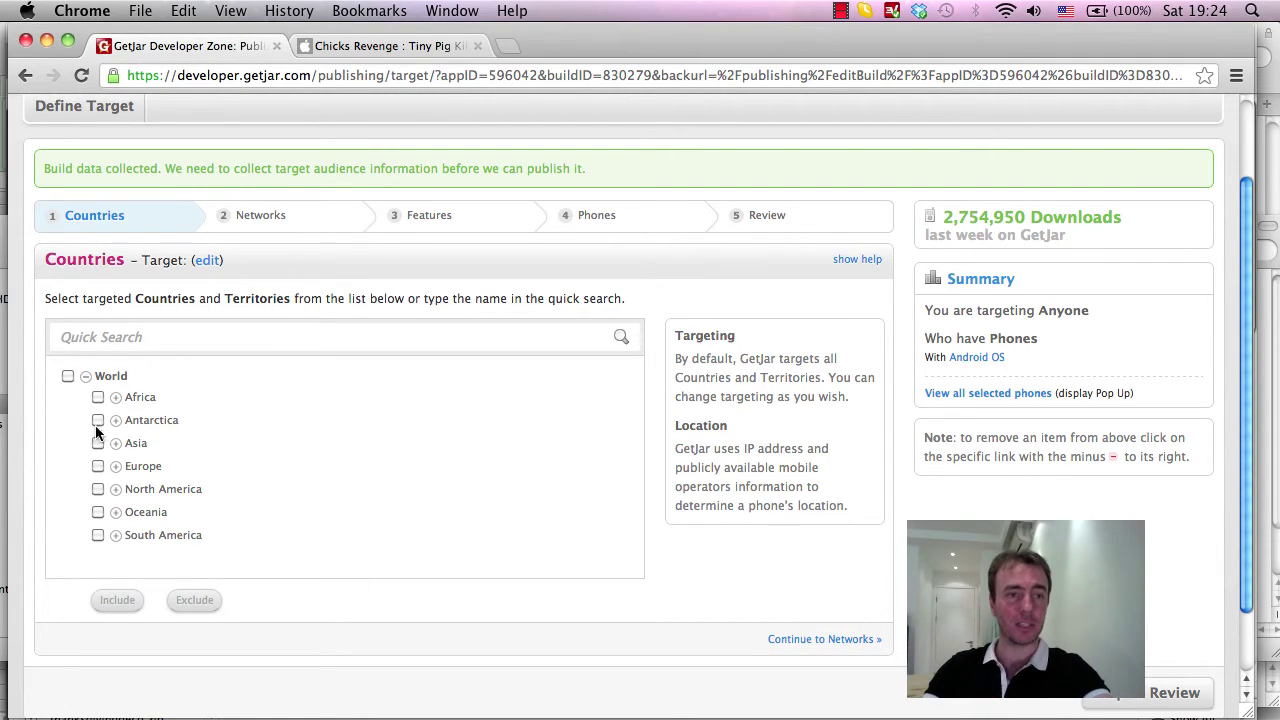
{"action": "left_click", "coordinate": [820, 641]}
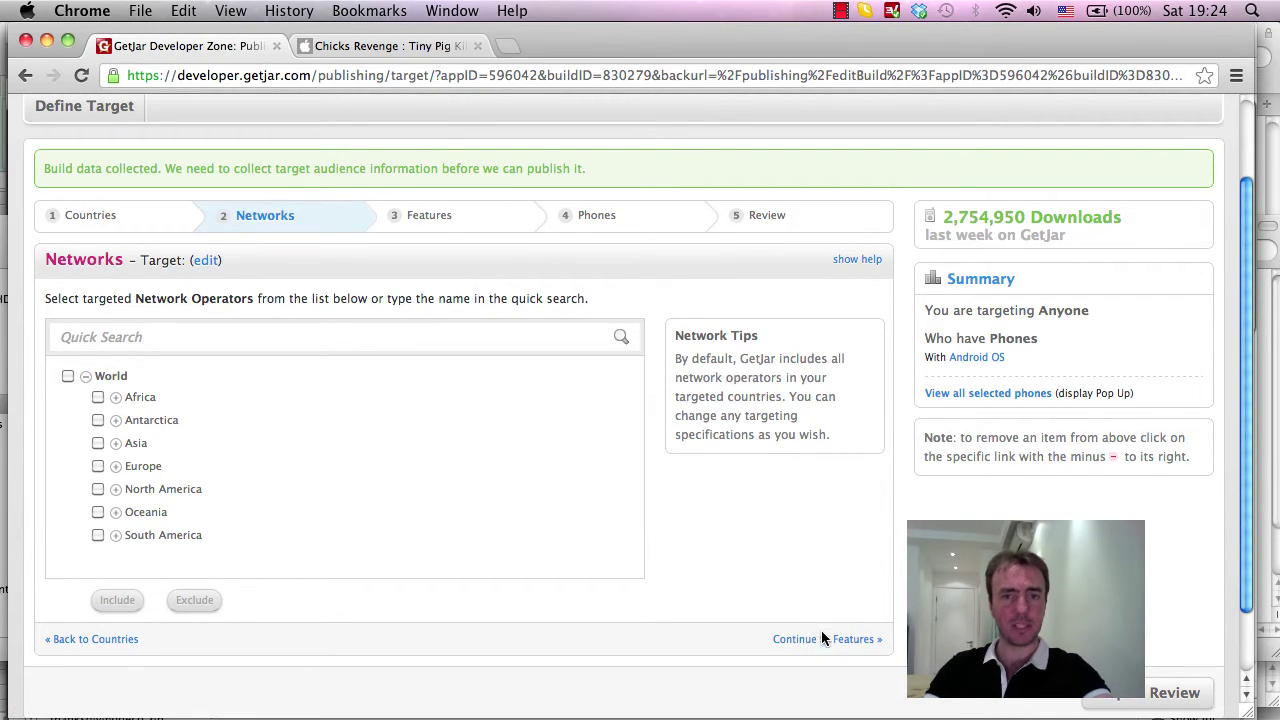
{"action": "left_click", "coordinate": [822, 641]}
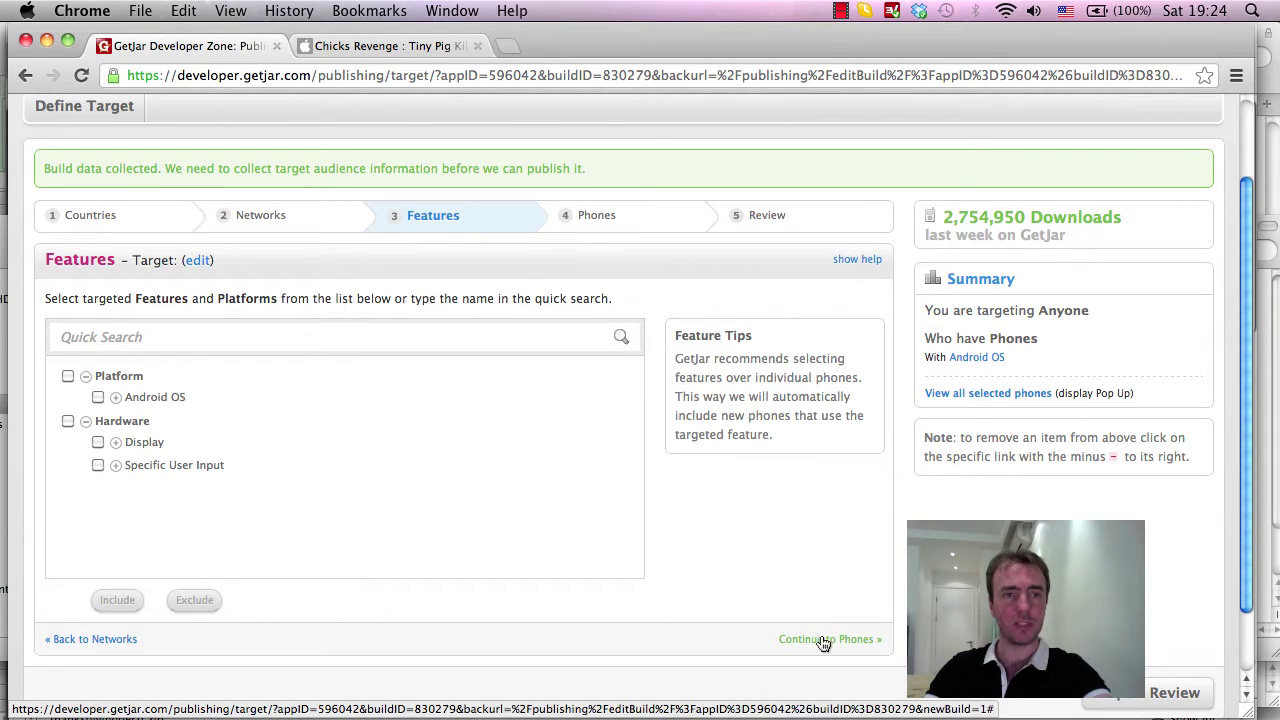
Expand the Android OS platform versions and select Android OS 2.4, 4.0, 4.1 and 4.2 as targeted features
{"action": "left_click", "coordinate": [98, 397]}
{"action": "left_click", "coordinate": [116, 397]}
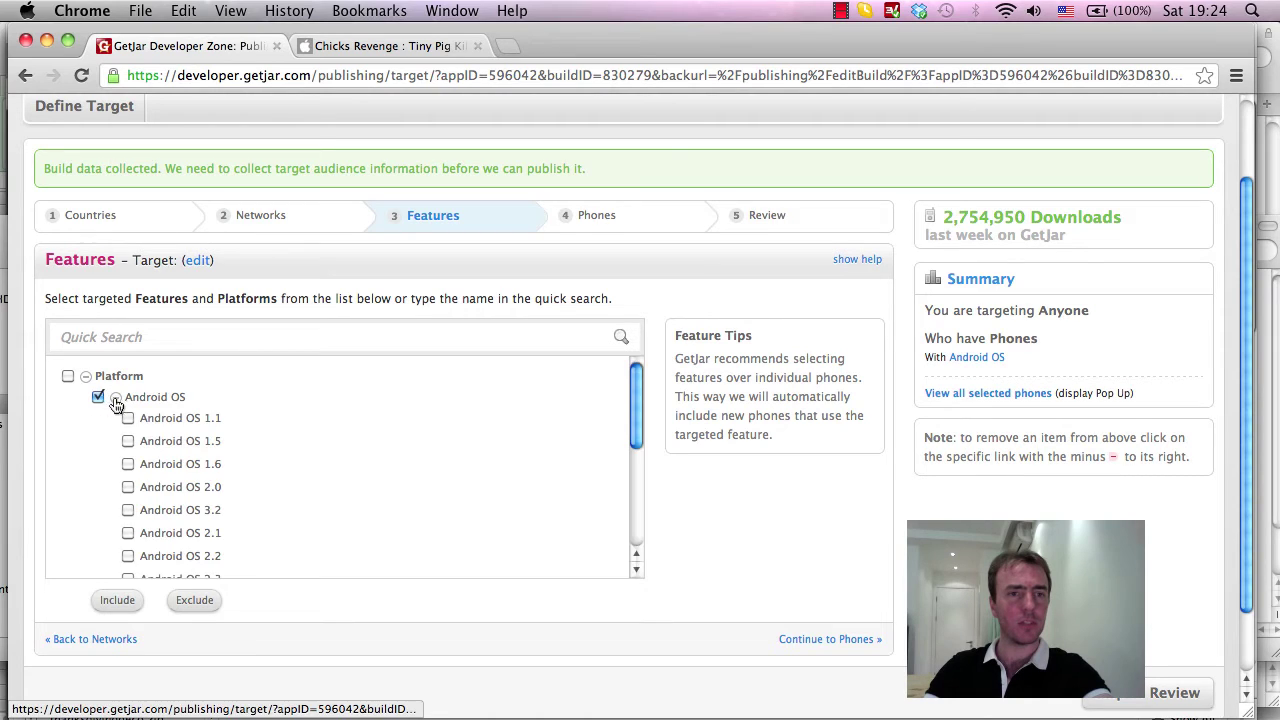
{"action": "scroll", "coordinate": [255, 410], "scroll_direction": "down", "scroll_amount": 3}
{"action": "scroll", "coordinate": [249, 417], "scroll_direction": "up", "scroll_amount": 10}
{"action": "scroll", "coordinate": [249, 420], "scroll_direction": "down", "scroll_amount": 2}
{"action": "scroll", "coordinate": [249, 432], "scroll_direction": "down", "scroll_amount": 5}
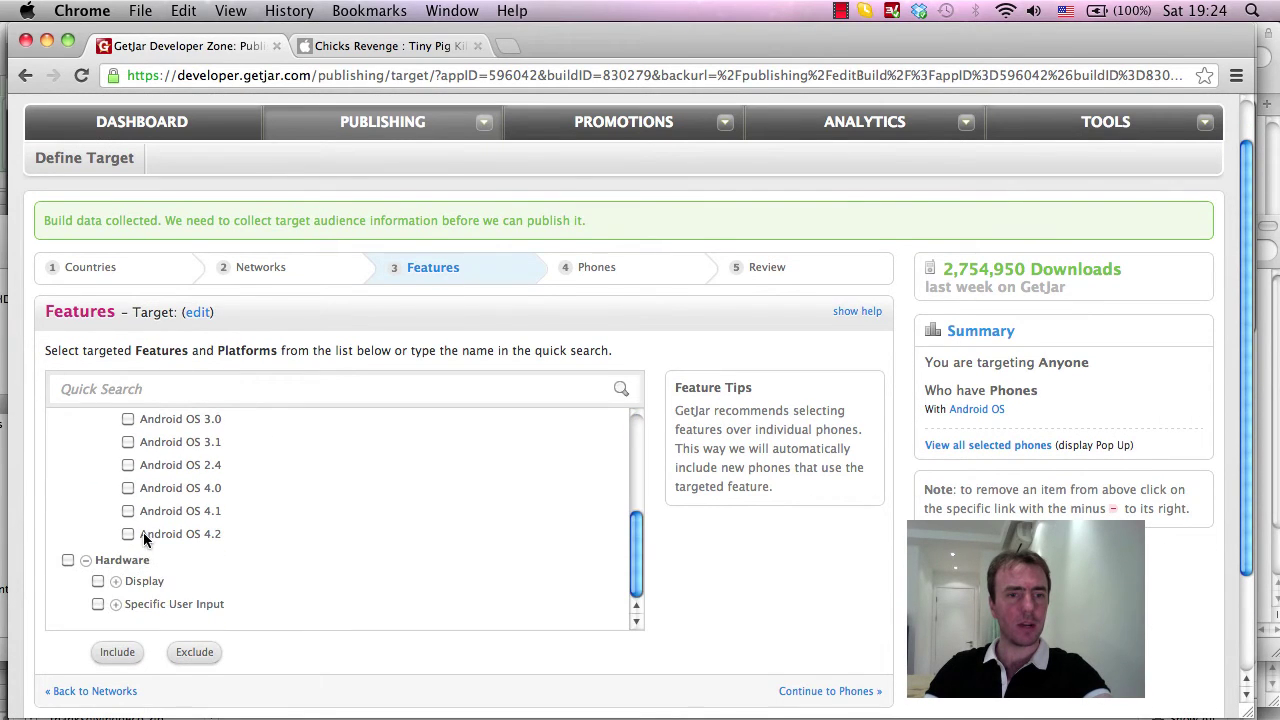
{"action": "left_click", "coordinate": [128, 511]}
{"action": "left_click", "coordinate": [128, 488]}
{"action": "left_click", "coordinate": [128, 465]}
{"action": "scroll", "coordinate": [195, 490], "scroll_direction": "up", "scroll_amount": 1}
{"action": "scroll", "coordinate": [200, 500], "scroll_direction": "up", "scroll_amount": 2}
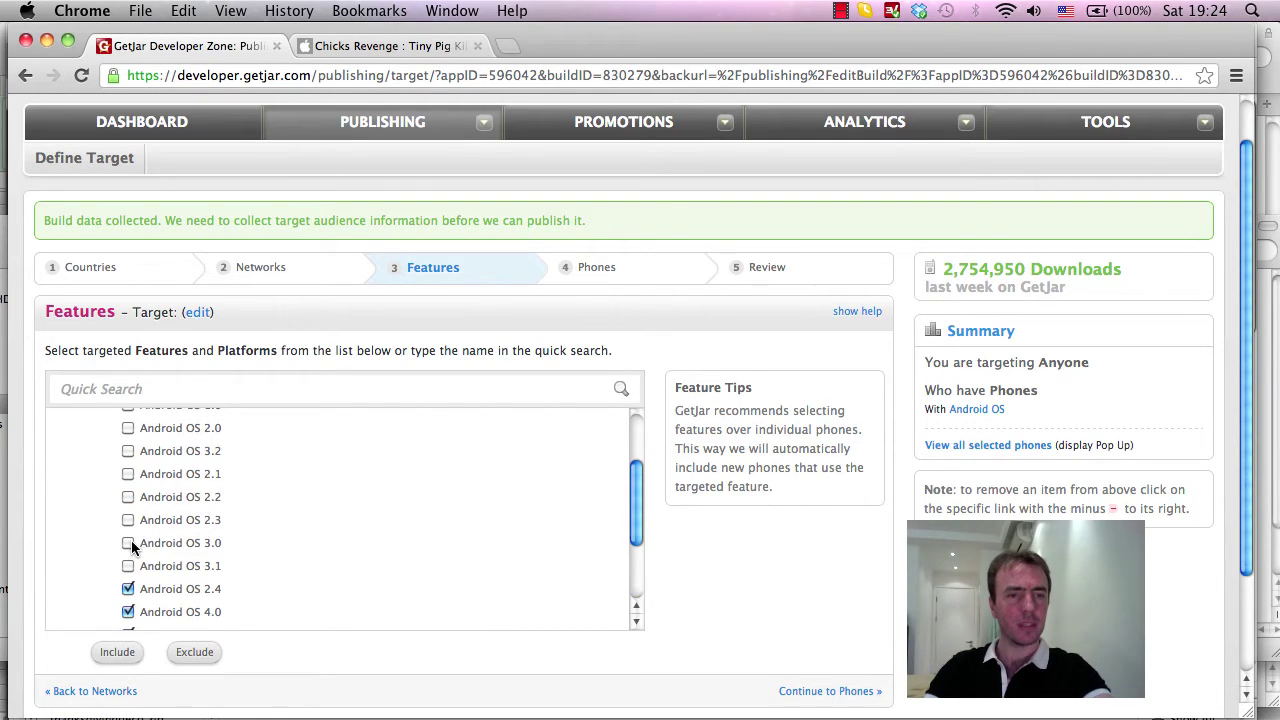
Add Android OS 2.1, 2.2, 2.3, 3.0 and 3.1 to the selected platform versions
{"action": "left_click", "coordinate": [128, 566]}
{"action": "left_click", "coordinate": [128, 497]}
{"action": "left_click", "coordinate": [128, 474]}
{"action": "scroll", "coordinate": [192, 517], "scroll_direction": "up", "scroll_amount": 1}
{"action": "scroll", "coordinate": [192, 517], "scroll_direction": "down", "scroll_amount": 5}
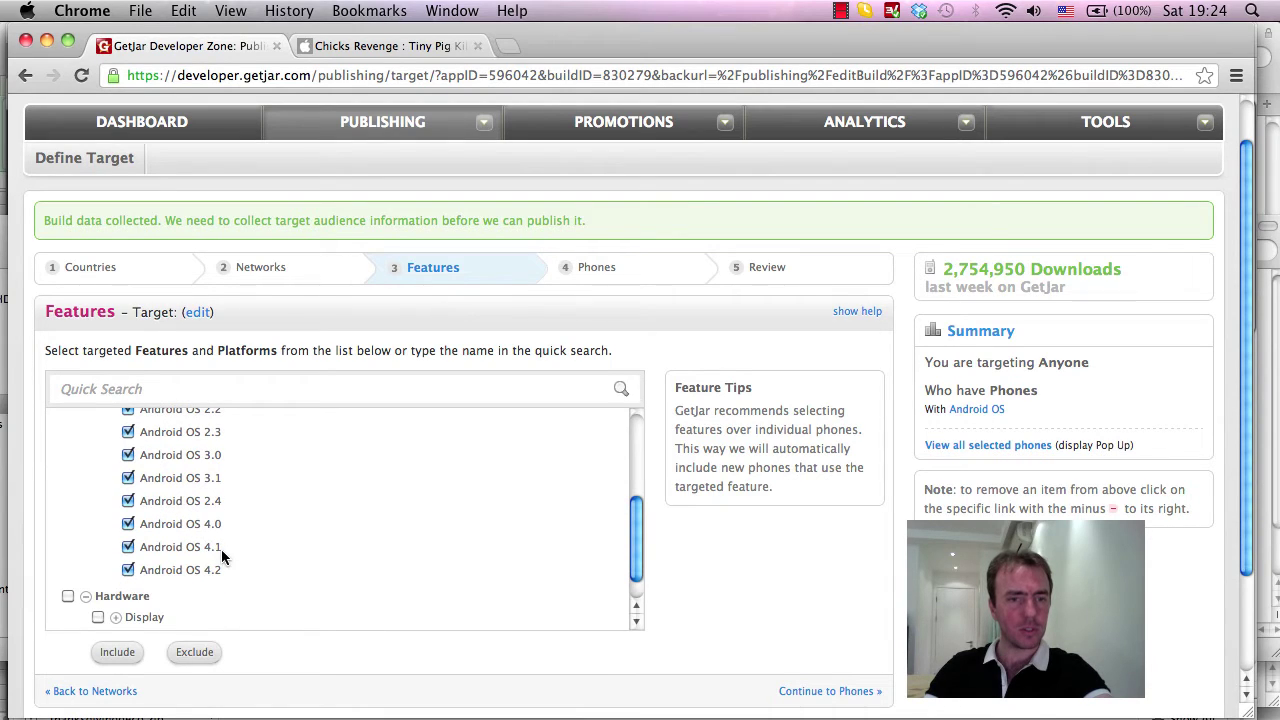
{"action": "scroll", "coordinate": [220, 546], "scroll_direction": "up", "scroll_amount": 1}
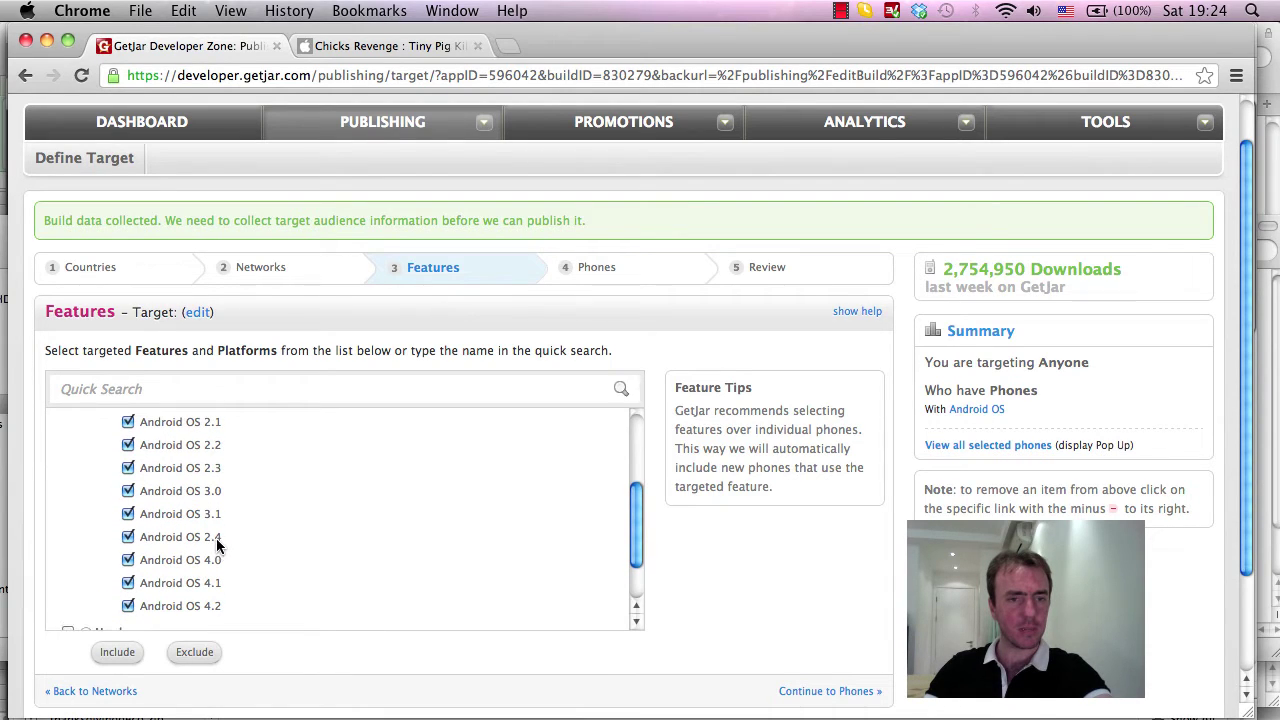
{"action": "scroll", "coordinate": [222, 538], "scroll_direction": "up", "scroll_amount": 3}
{"action": "scroll", "coordinate": [222, 538], "scroll_direction": "up", "scroll_amount": 2}
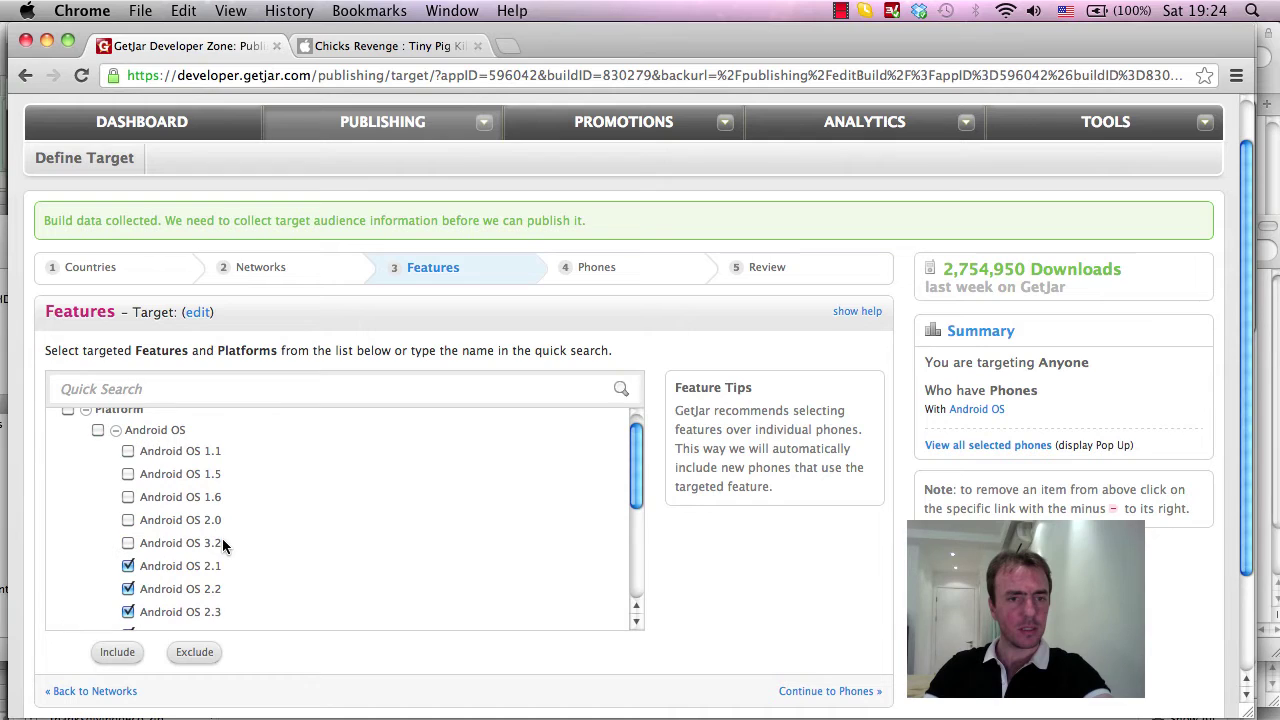
Select Android OS 3.2 as well and include all the chosen Android versions in the target
{"action": "left_click", "coordinate": [129, 543]}
{"action": "left_click", "coordinate": [129, 520]}
{"action": "scroll", "coordinate": [232, 535], "scroll_direction": "down", "scroll_amount": 2}
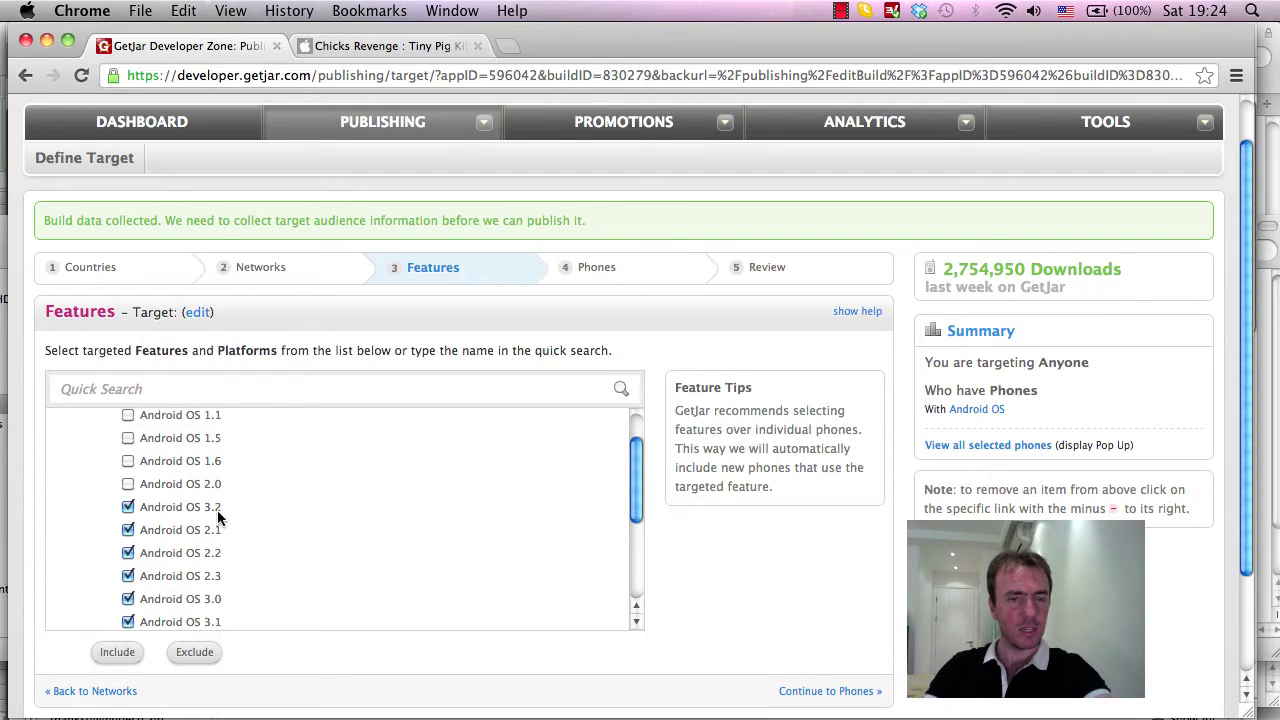
{"action": "scroll", "coordinate": [217, 560], "scroll_direction": "down", "scroll_amount": 6}
{"action": "scroll", "coordinate": [227, 566], "scroll_direction": "down", "scroll_amount": 5}
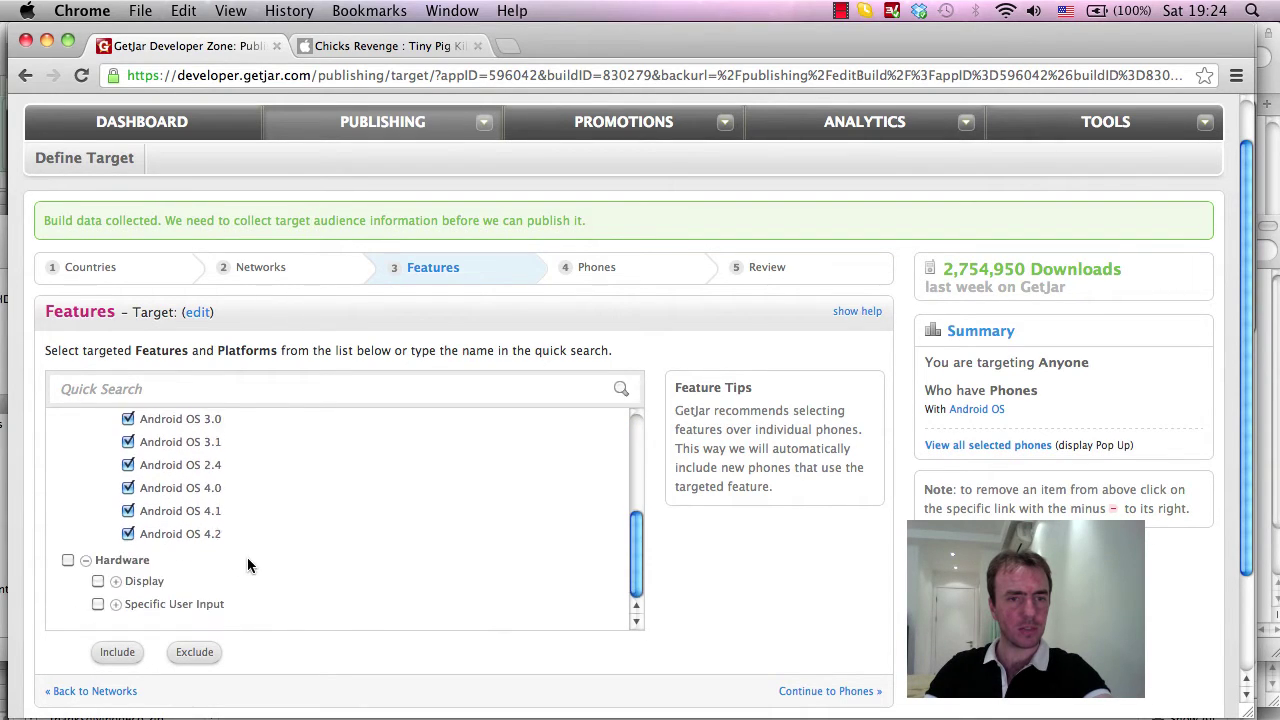
{"action": "scroll", "coordinate": [294, 554], "scroll_direction": "down", "scroll_amount": 2}
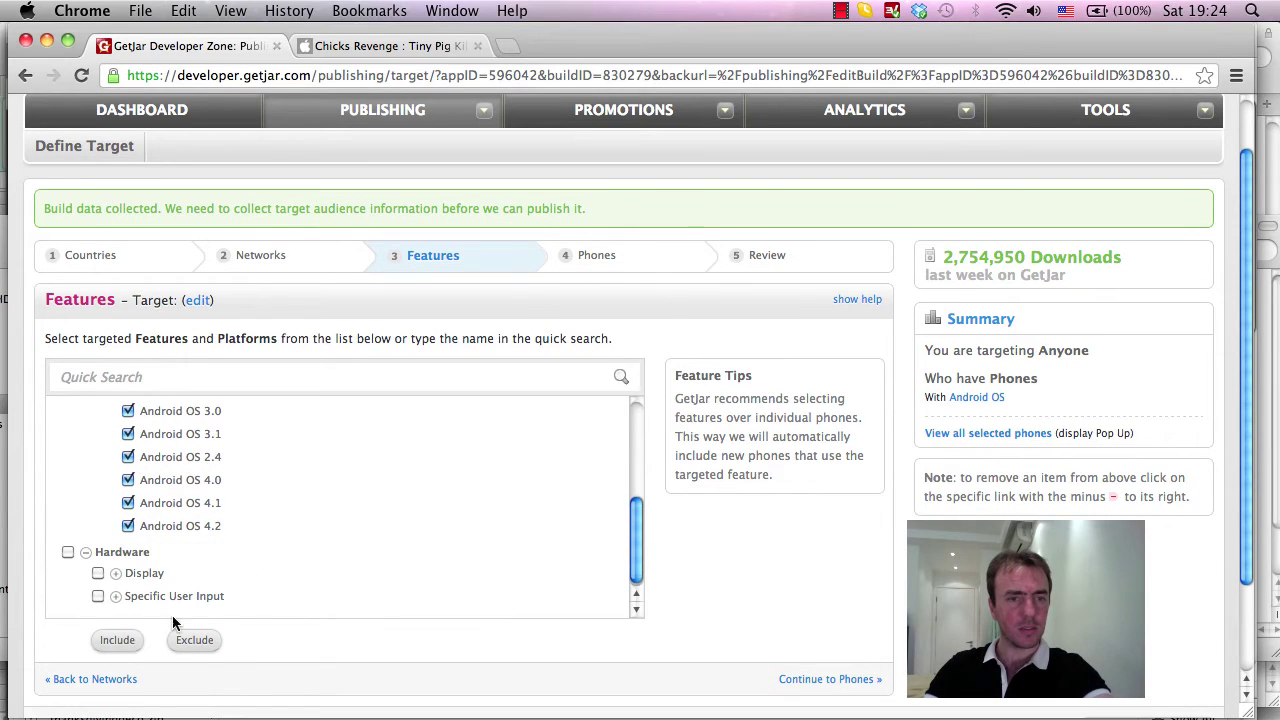
{"action": "left_click", "coordinate": [117, 640]}
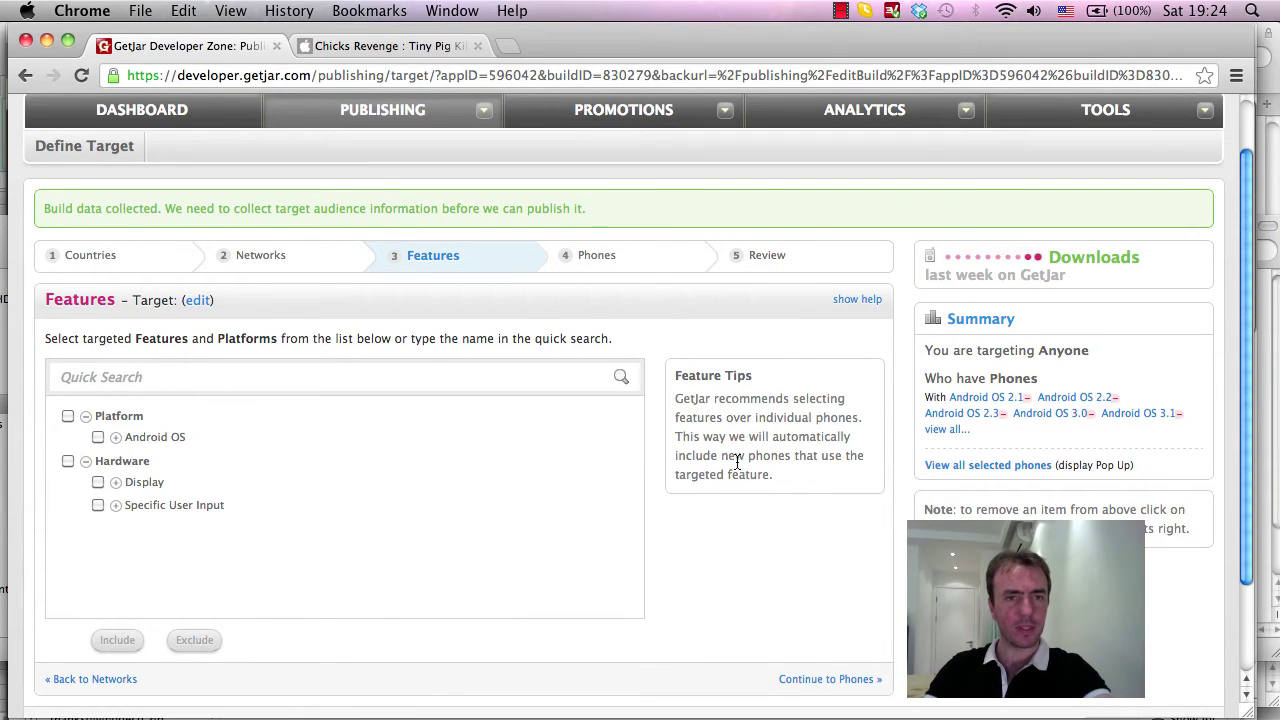
Continue to Phones, keep the default phone targeting and proceed to the Review stage
{"action": "scroll", "coordinate": [728, 417], "scroll_direction": "down", "scroll_amount": 2}
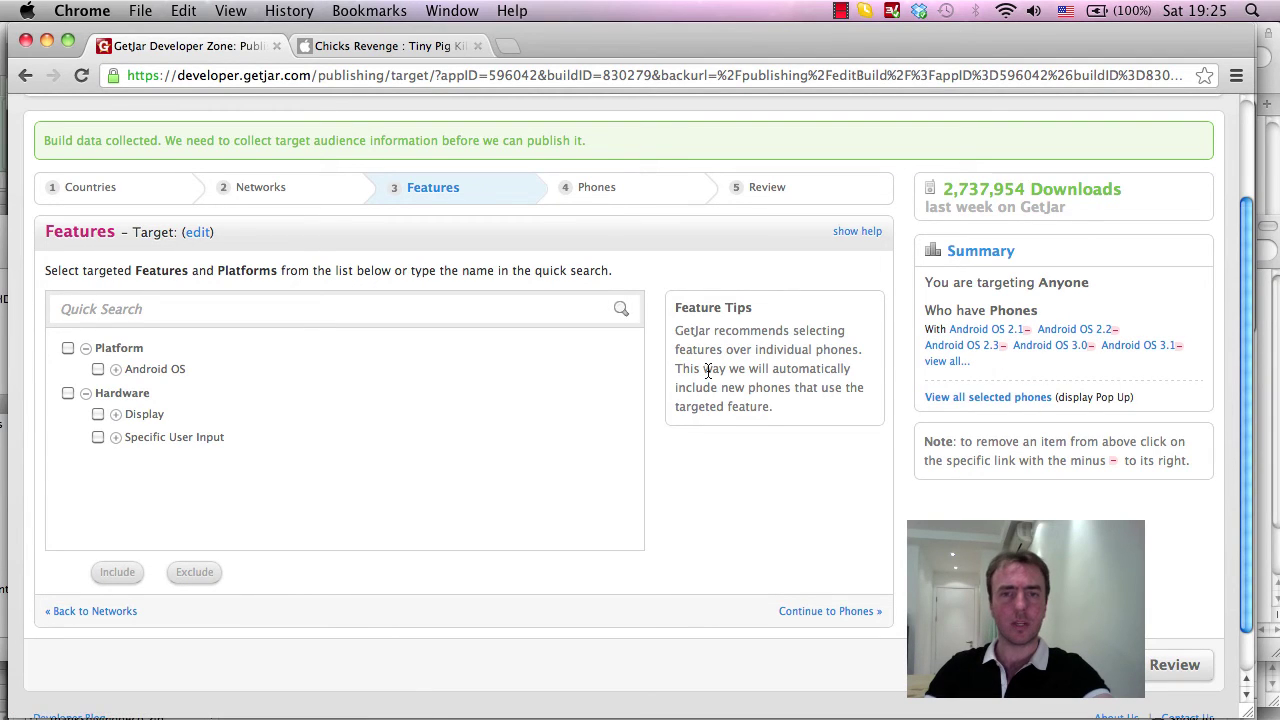
{"action": "left_click", "coordinate": [824, 612]}
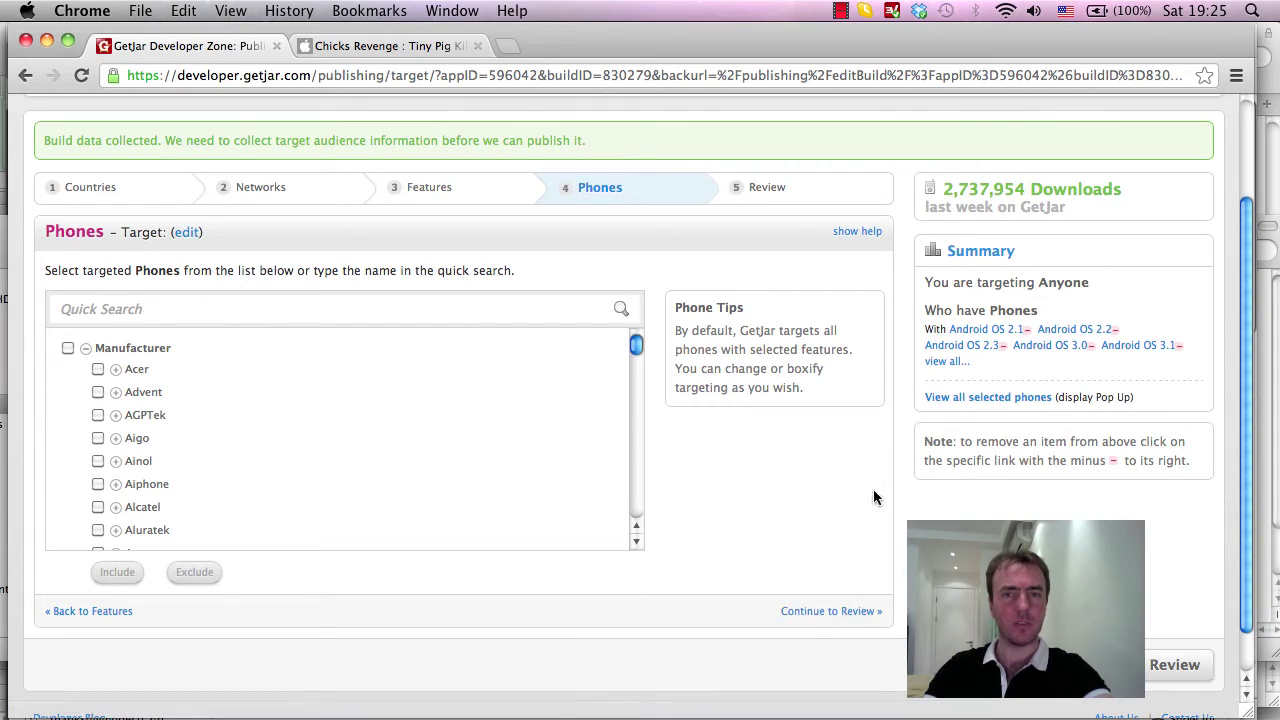
{"action": "left_click", "coordinate": [840, 614]}
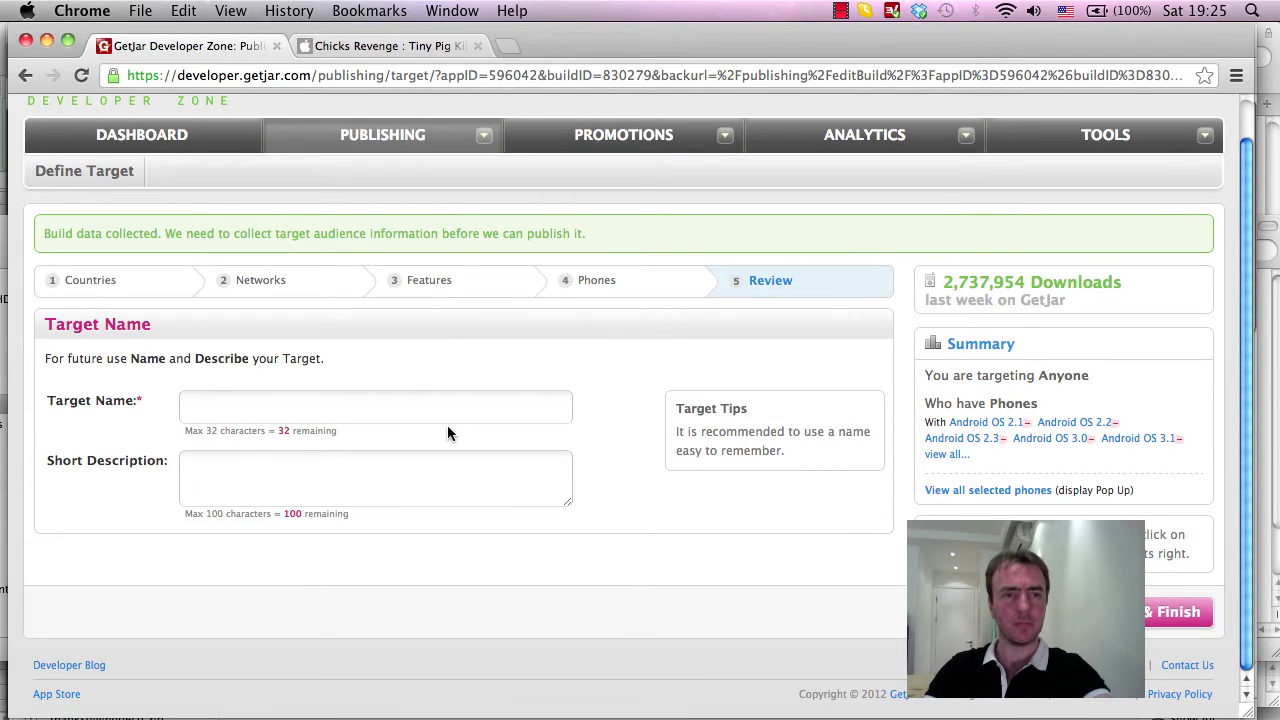
Name the target "chicks revenge 2_2 with coins"
{"action": "left_click", "coordinate": [410, 420]}
{"action": "type", "text": "chicks re"}
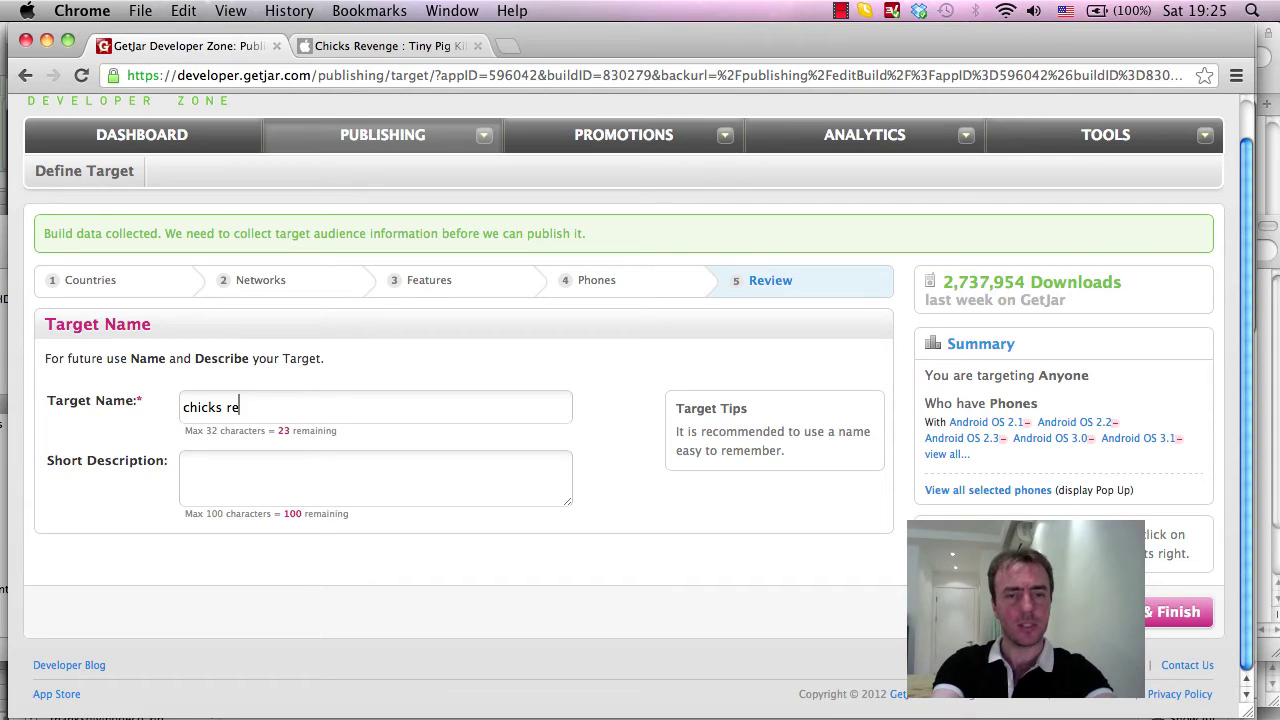
{"action": "type", "text": "venge 2_2 with "}
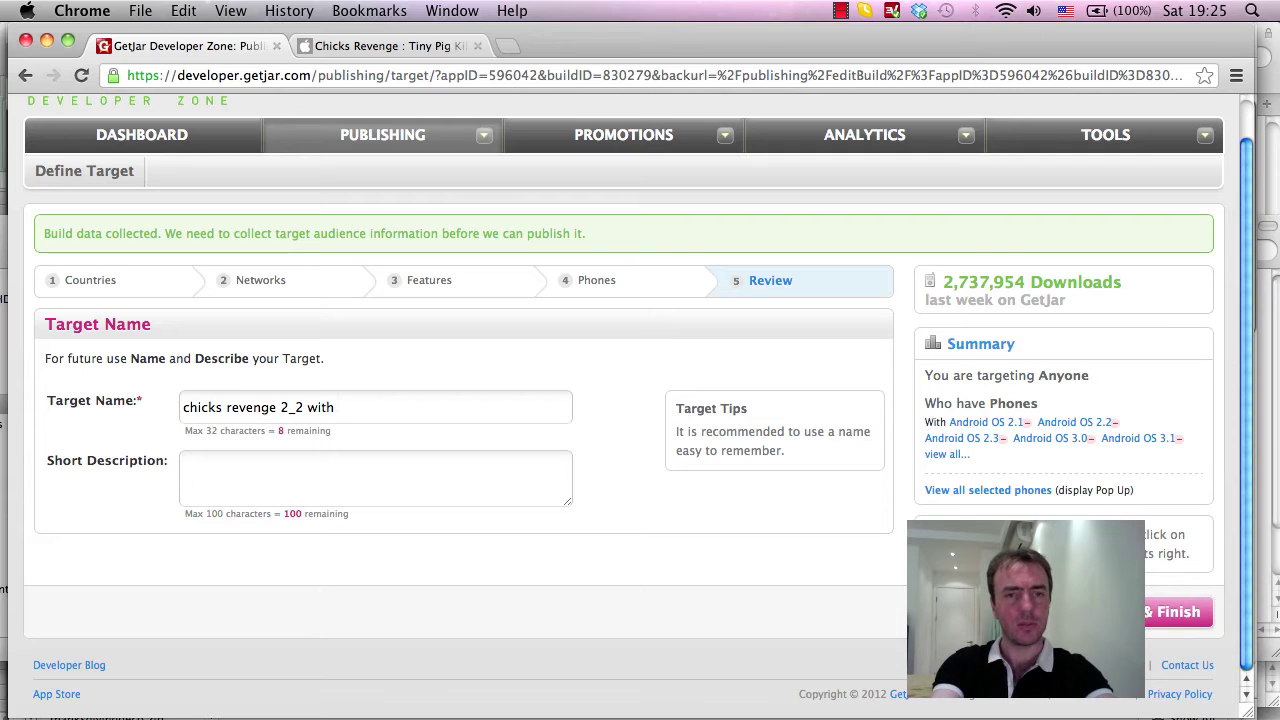
{"action": "type", "text": "coins"}
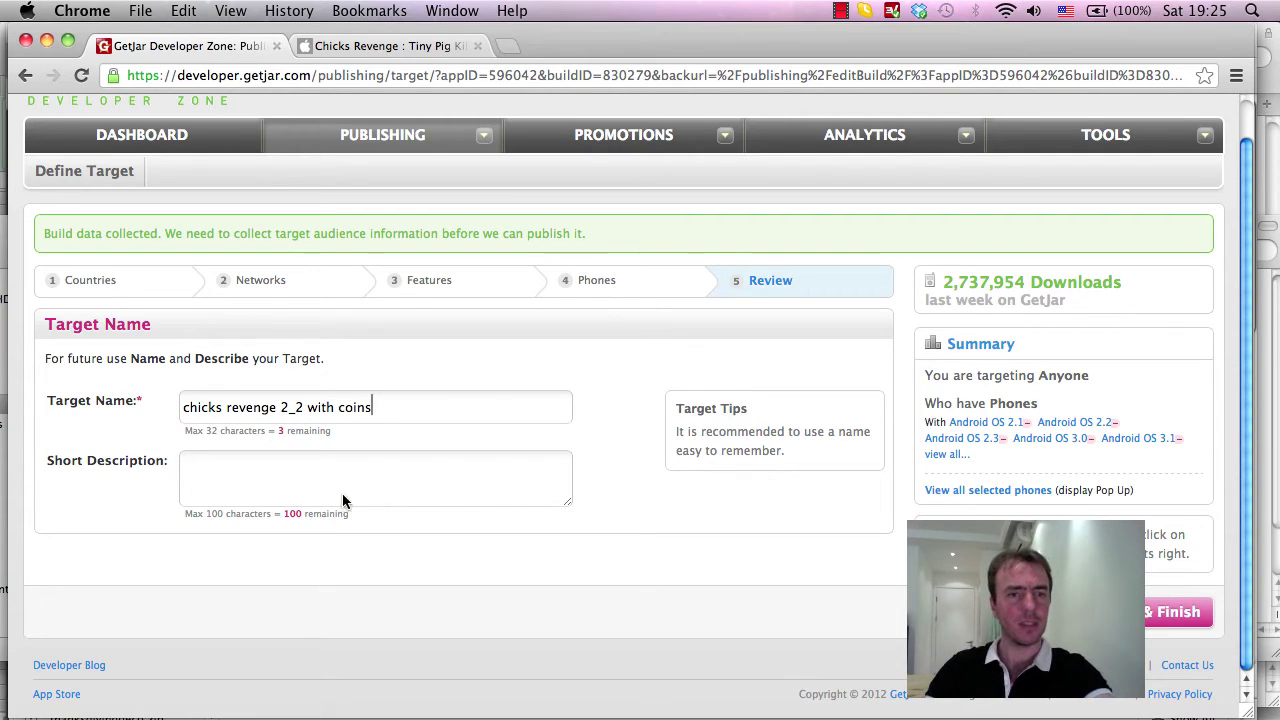
Enter the target's short description "Chicks revenge tiny pig killer with falling coins, version 2.2"
{"action": "left_click", "coordinate": [338, 485]}
{"action": "type", "text": "Chic"}
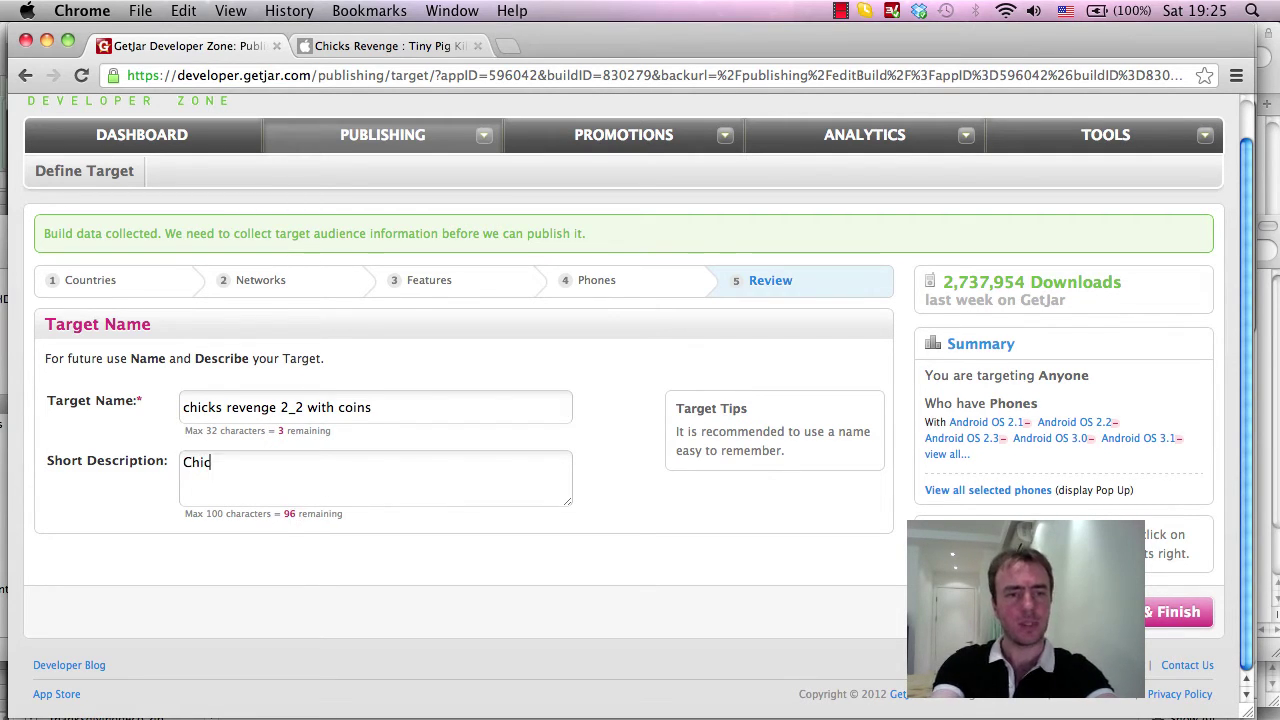
{"action": "type", "text": "ks reveng"}
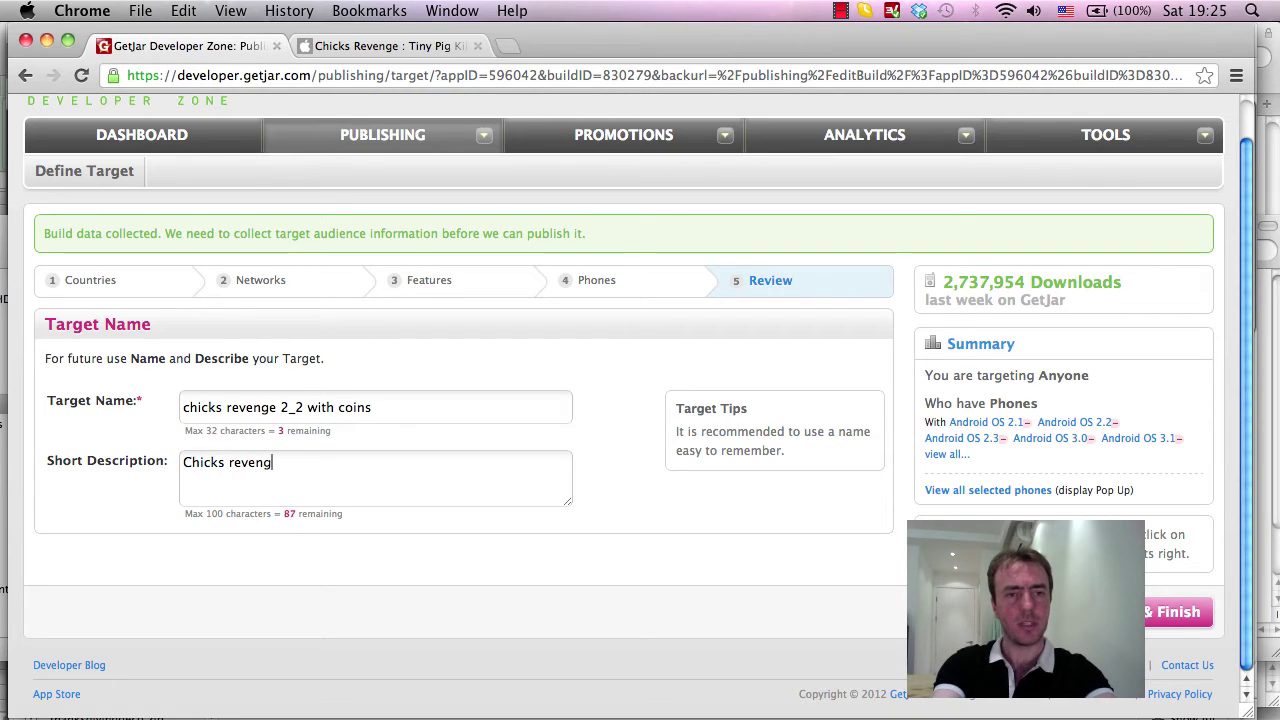
{"action": "type", "text": "e tiny p"}
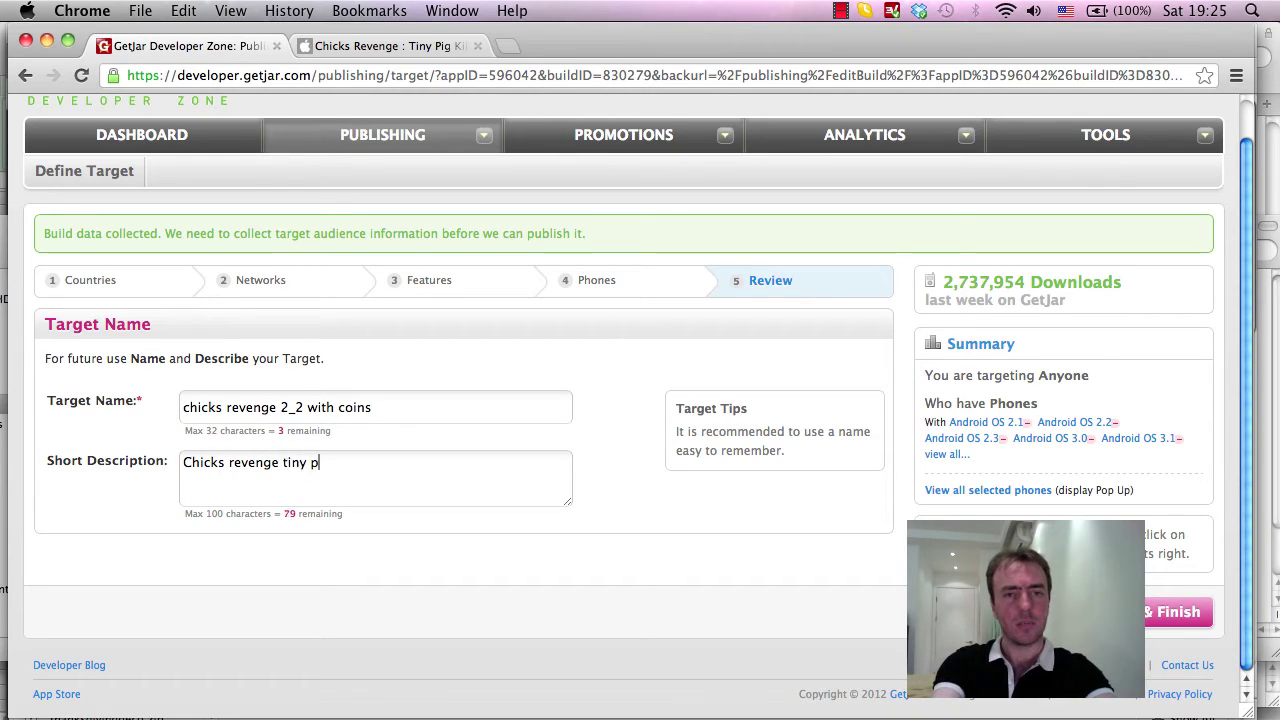
{"action": "type", "text": "ig killer "}
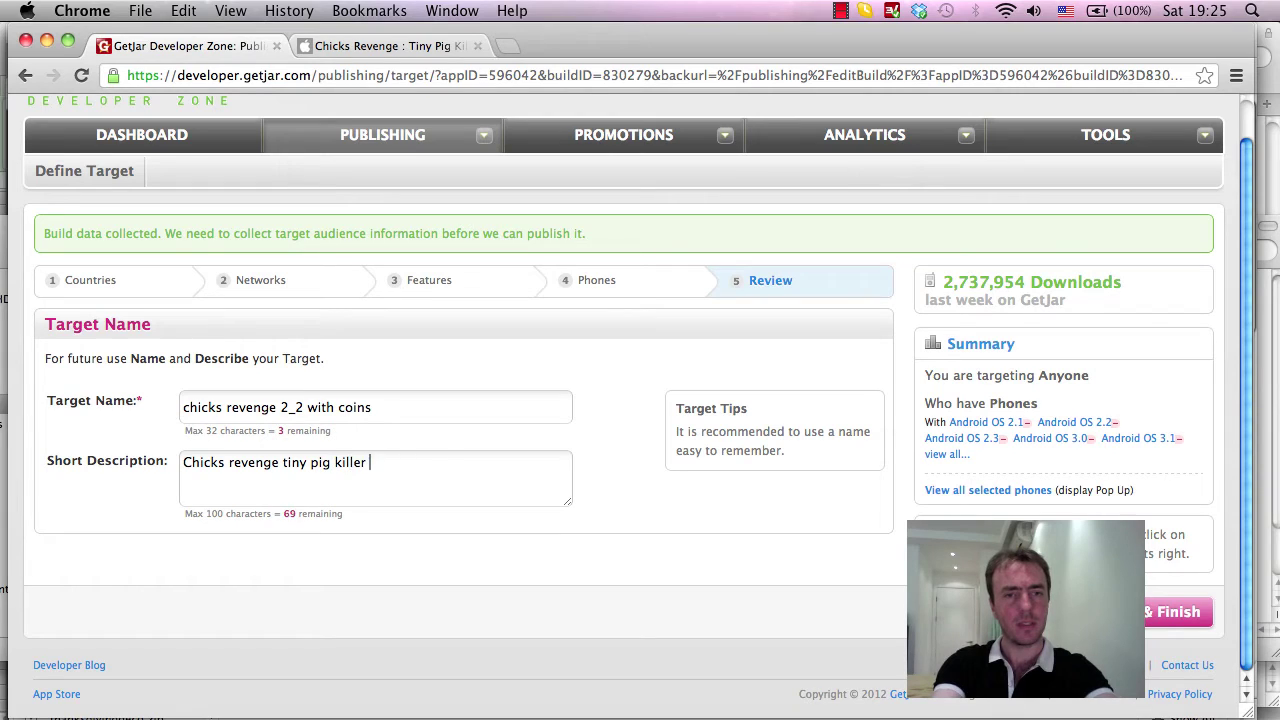
{"action": "type", "text": "with falling co"}
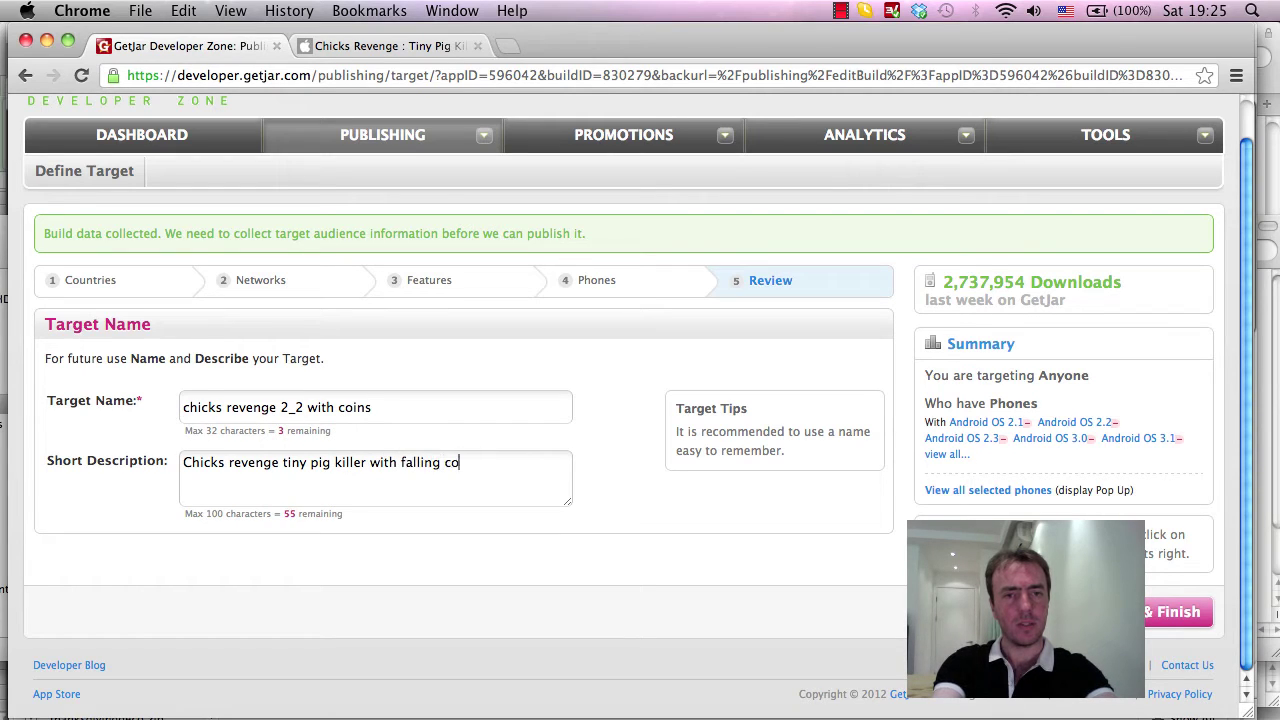
{"action": "type", "text": "ins, version 2"}
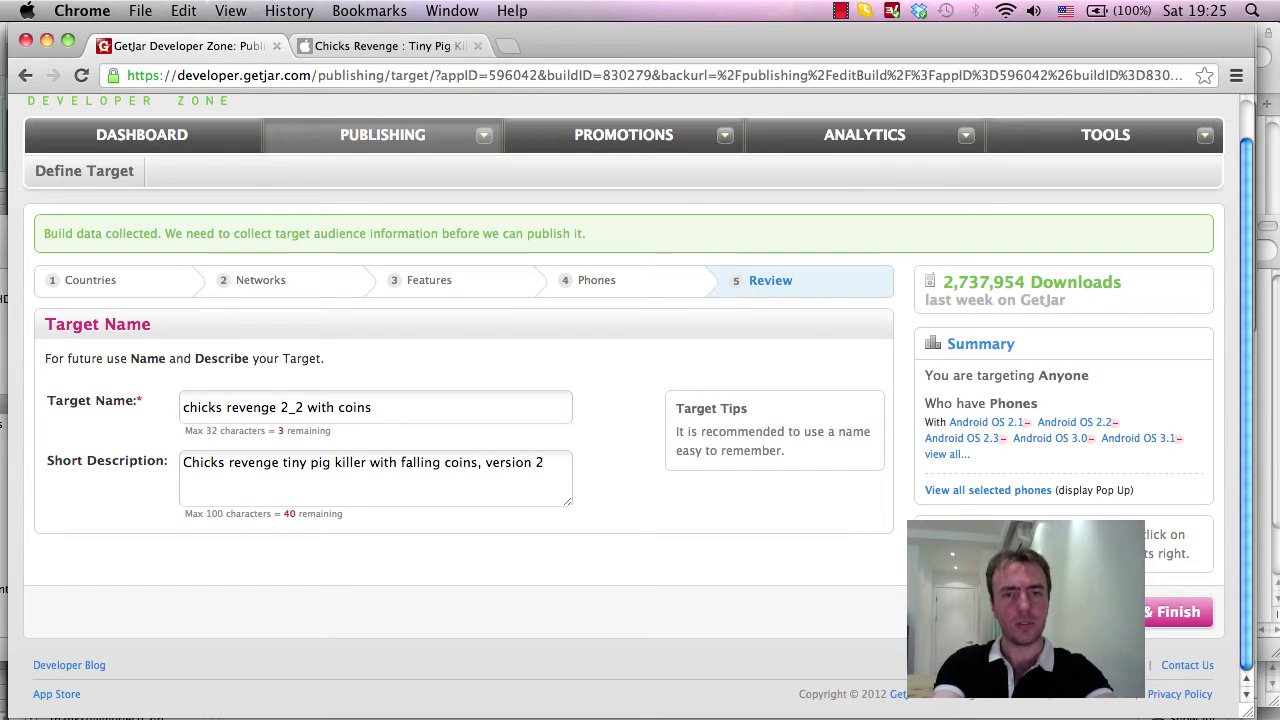
{"action": "type", "text": ".2"}
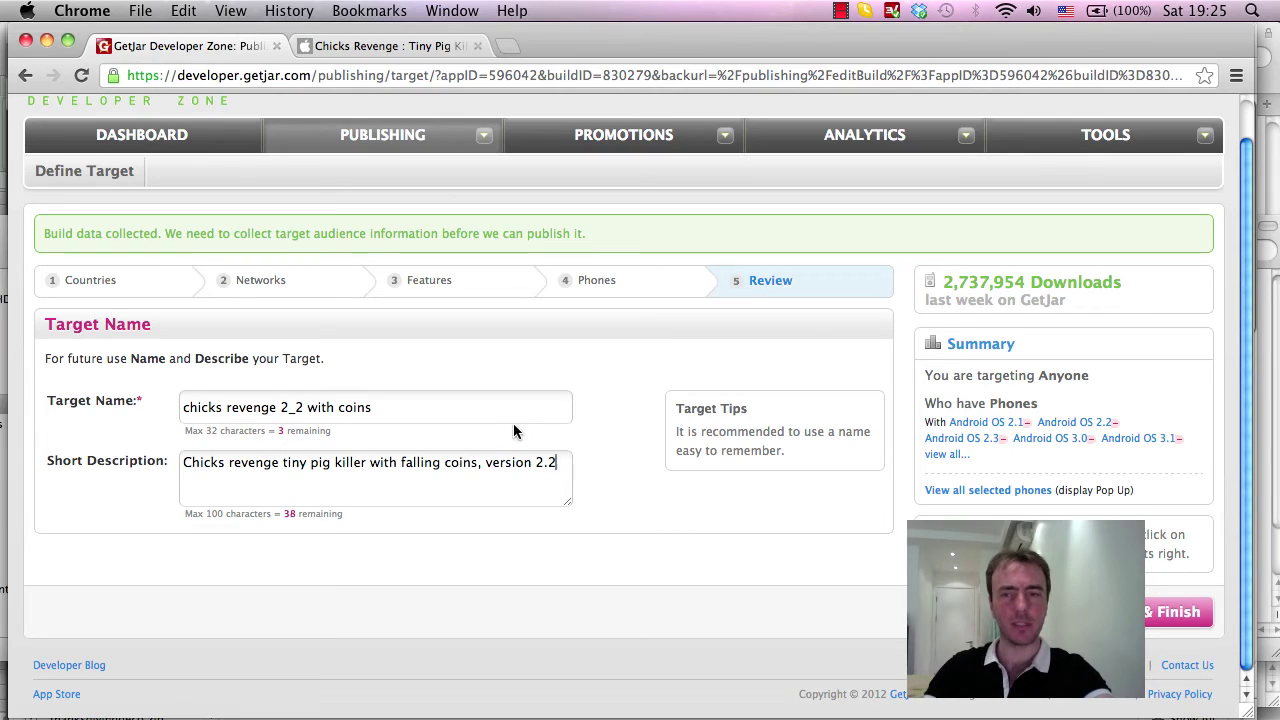
Save the new target and complete the Chicks Revenge 2.2 build with that target selected
{"action": "left_click", "coordinate": [412, 403]}
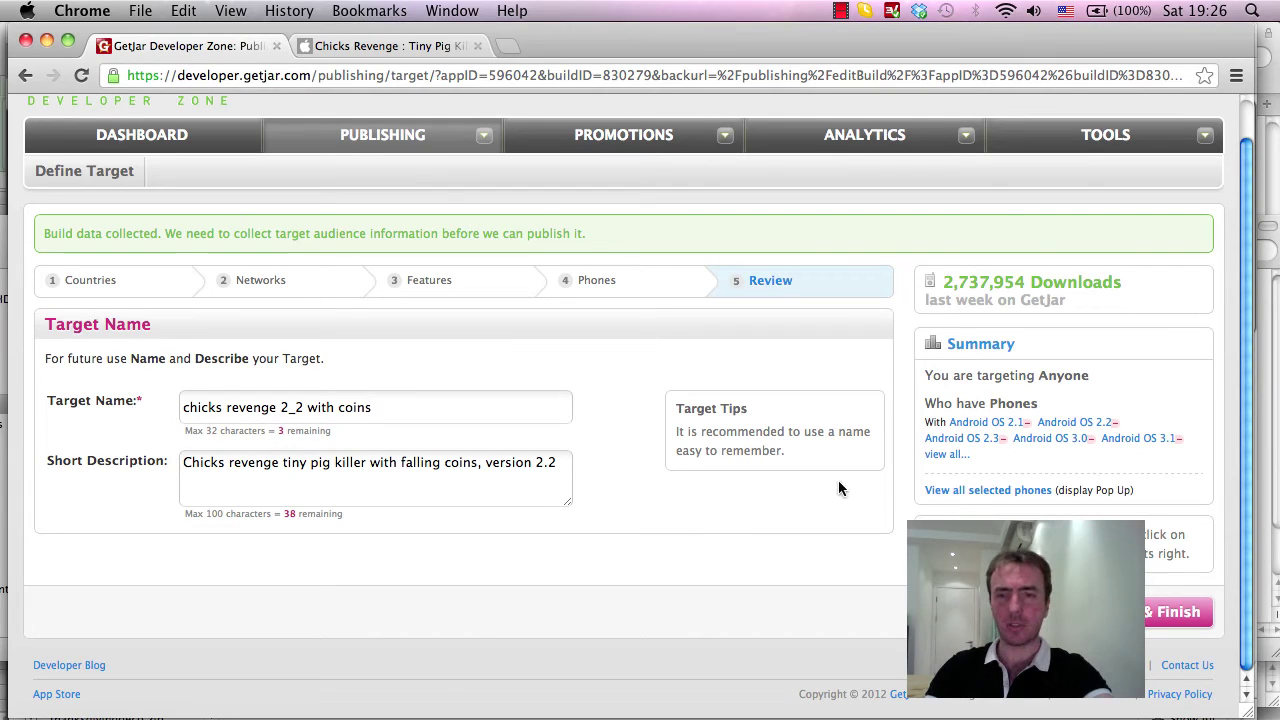
{"action": "left_click", "coordinate": [1160, 613]}
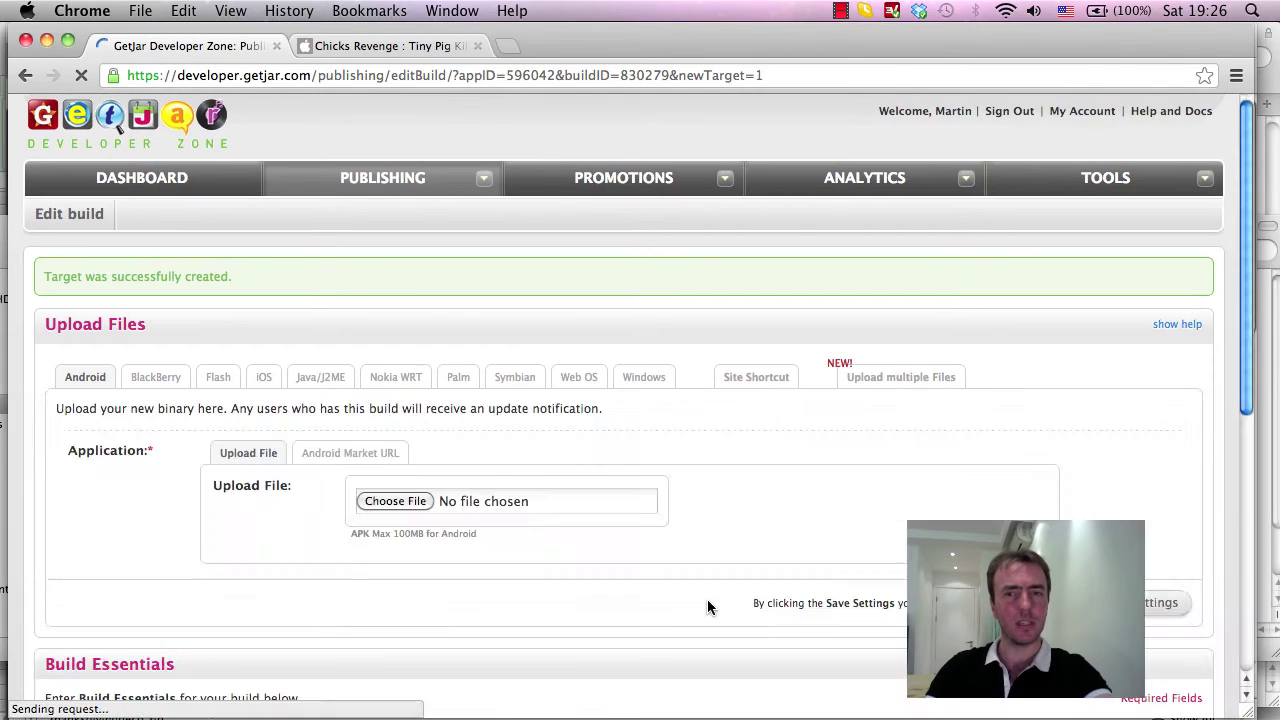
{"action": "scroll", "coordinate": [1162, 416], "scroll_direction": "down", "scroll_amount": 10}
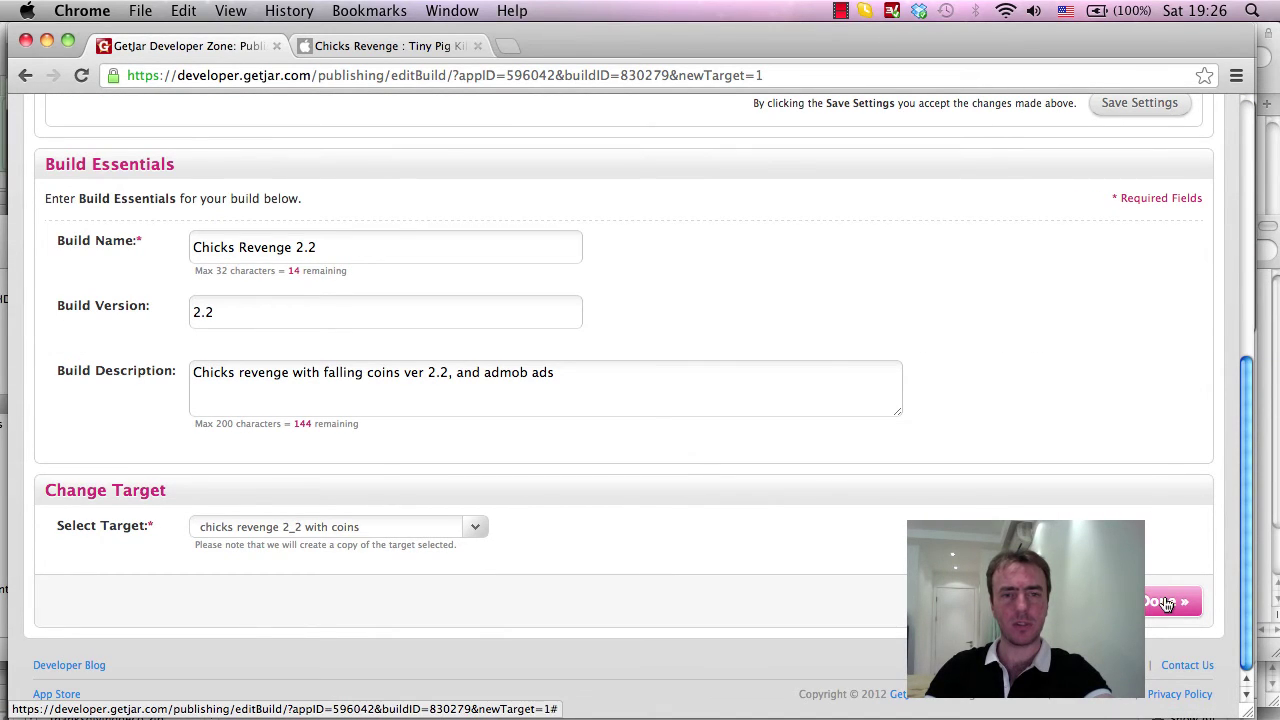
{"action": "left_click", "coordinate": [1165, 602]}
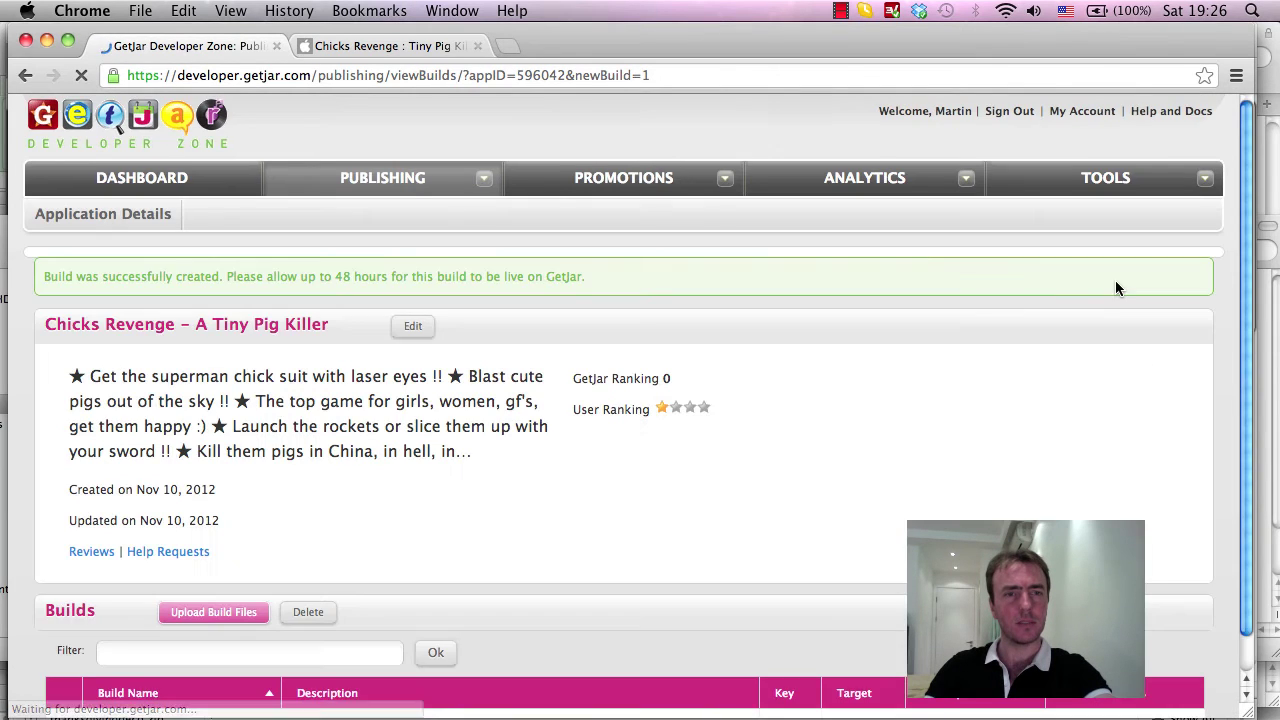
Check the application details page for how long the build takes to go live on GetJar
{"action": "scroll", "coordinate": [1084, 401], "scroll_direction": "down", "scroll_amount": 3}
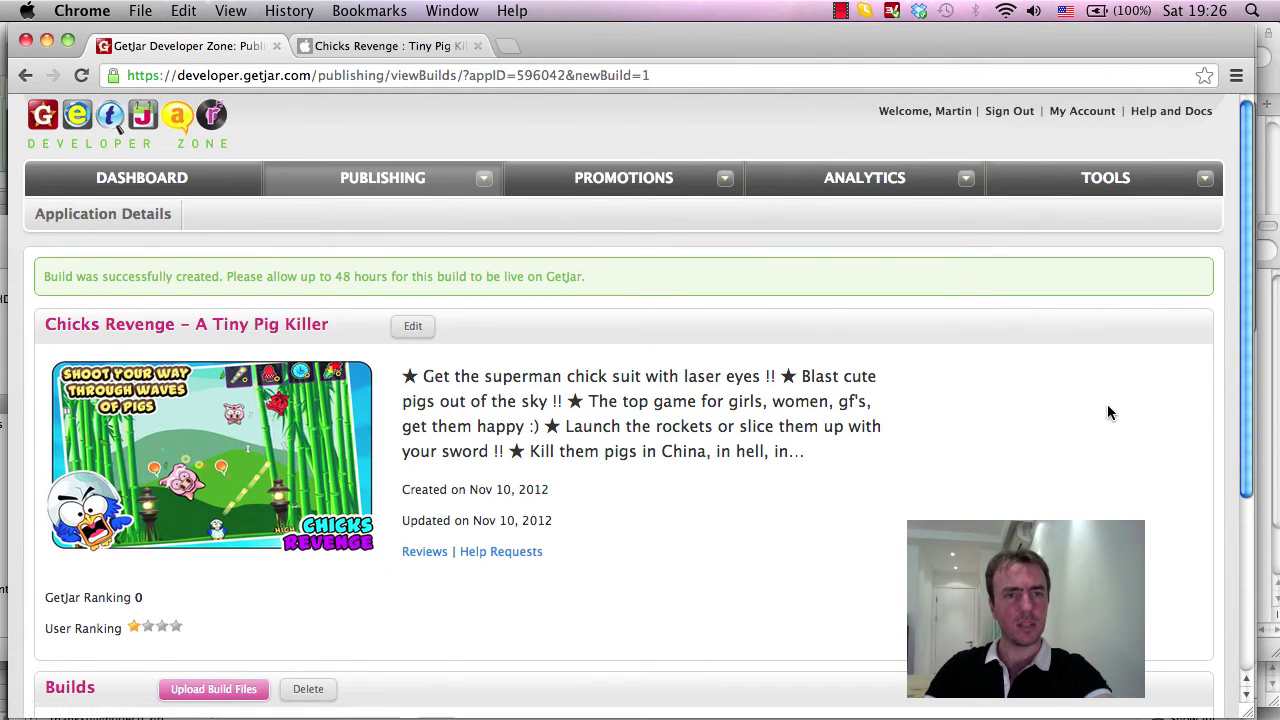
{"action": "left_click_drag", "start_coordinate": [137, 281], "coordinate": [481, 283]}
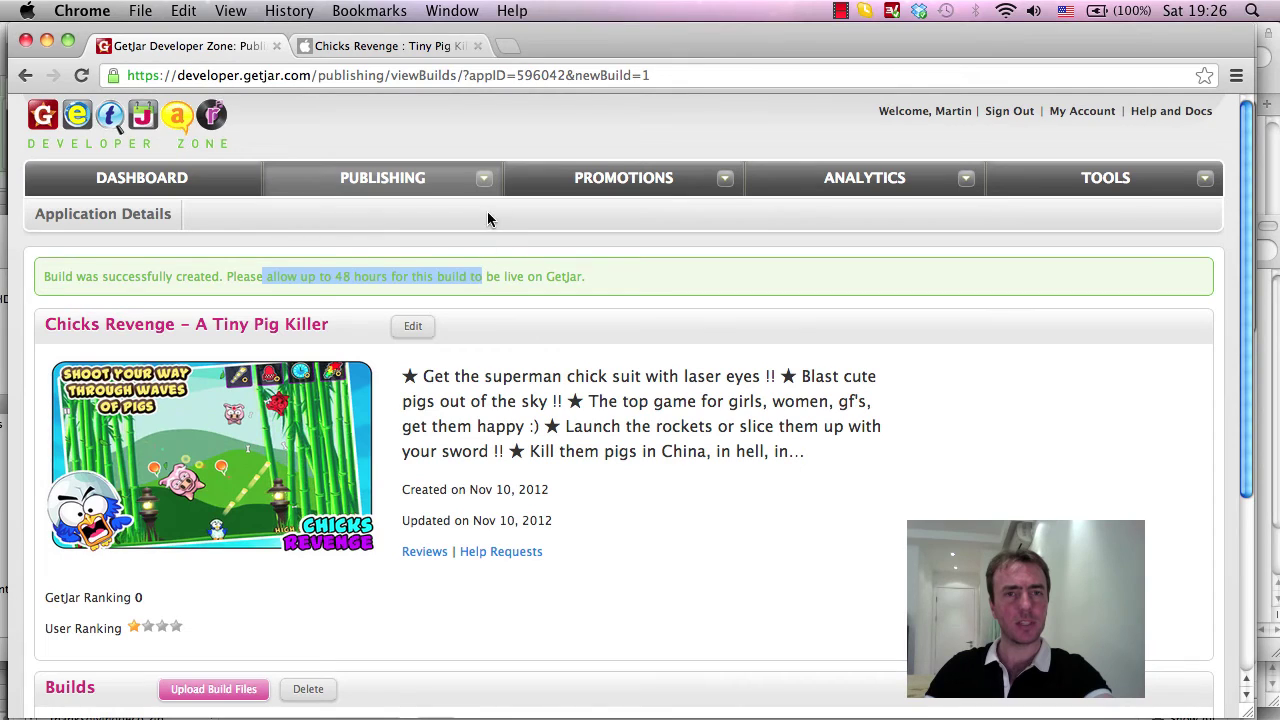
{"action": "left_click", "coordinate": [499, 279]}
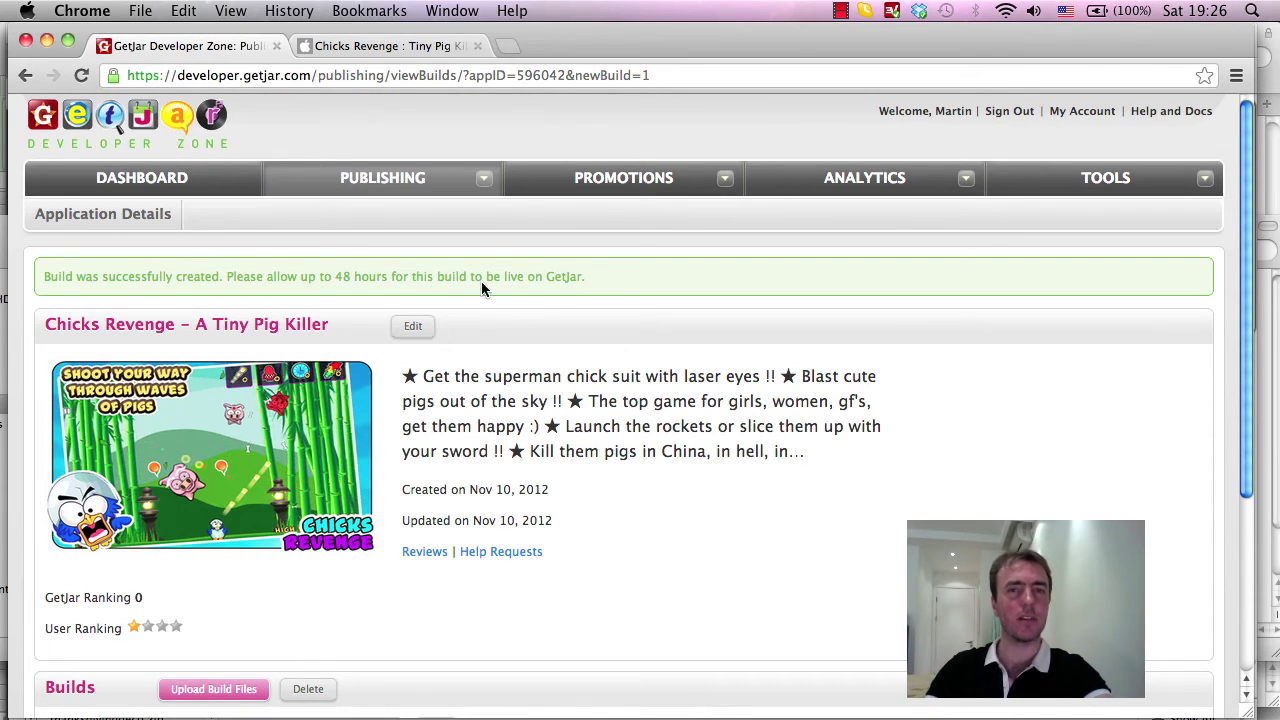
Open the Apps and Sites list and activate the Chicks Revenge application
{"action": "left_click", "coordinate": [484, 186]}
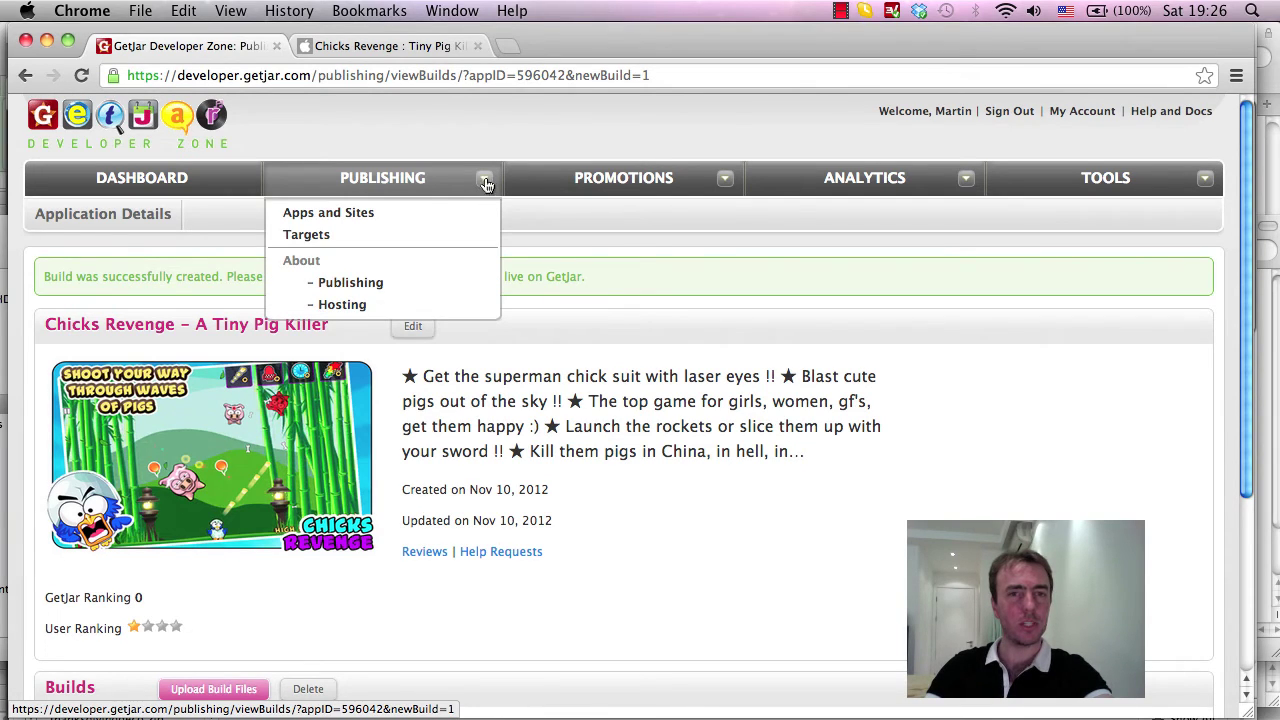
{"action": "left_click", "coordinate": [377, 214]}
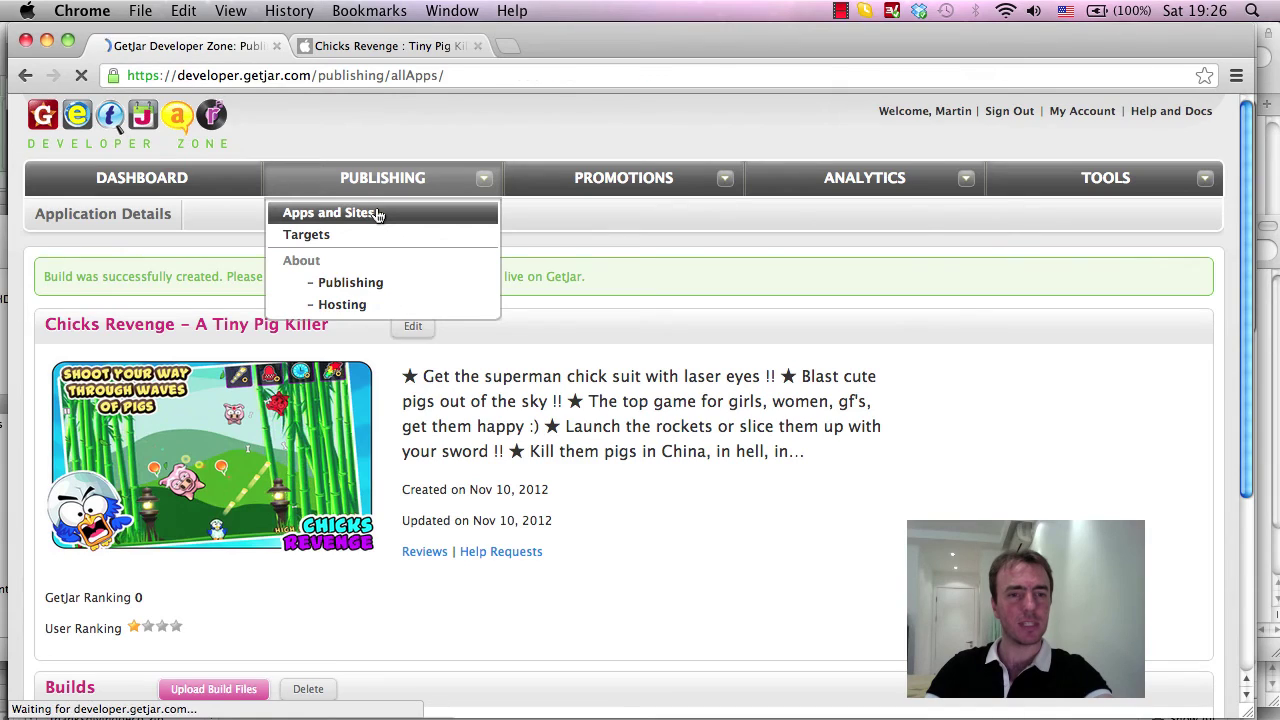
{"action": "scroll", "coordinate": [914, 372], "scroll_direction": "down", "scroll_amount": 2}
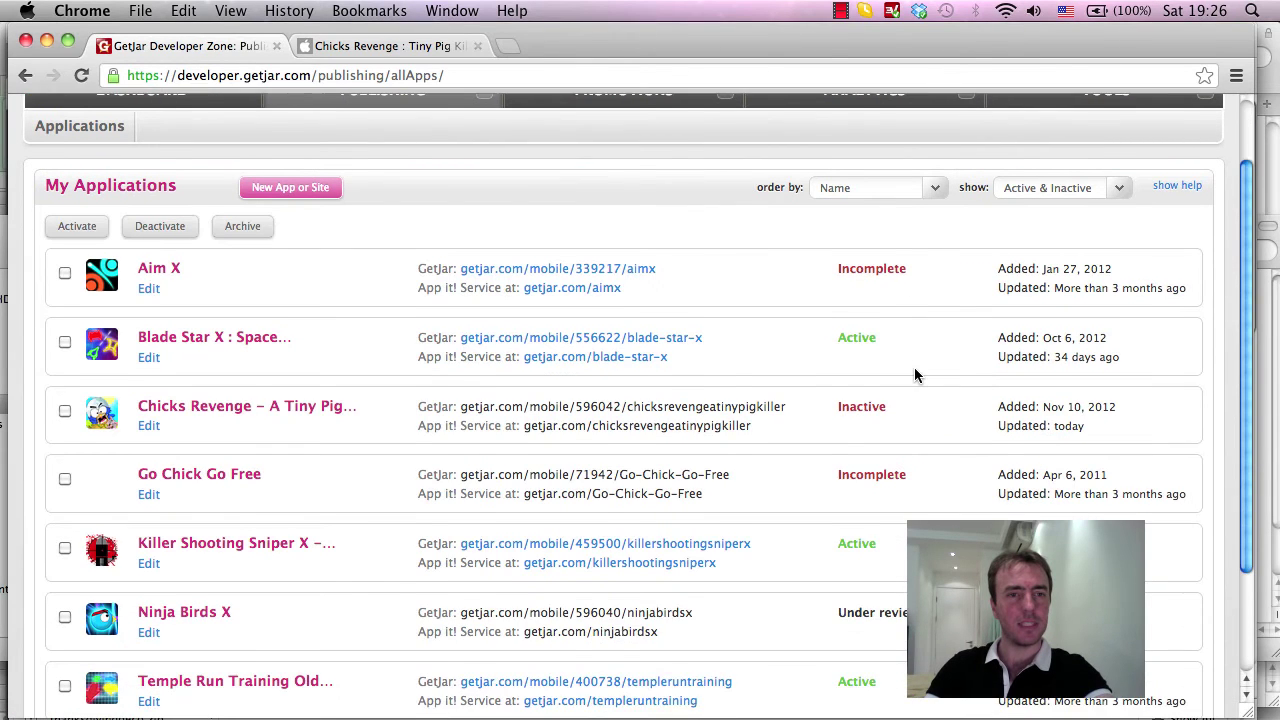
{"action": "scroll", "coordinate": [914, 372], "scroll_direction": "down", "scroll_amount": 1}
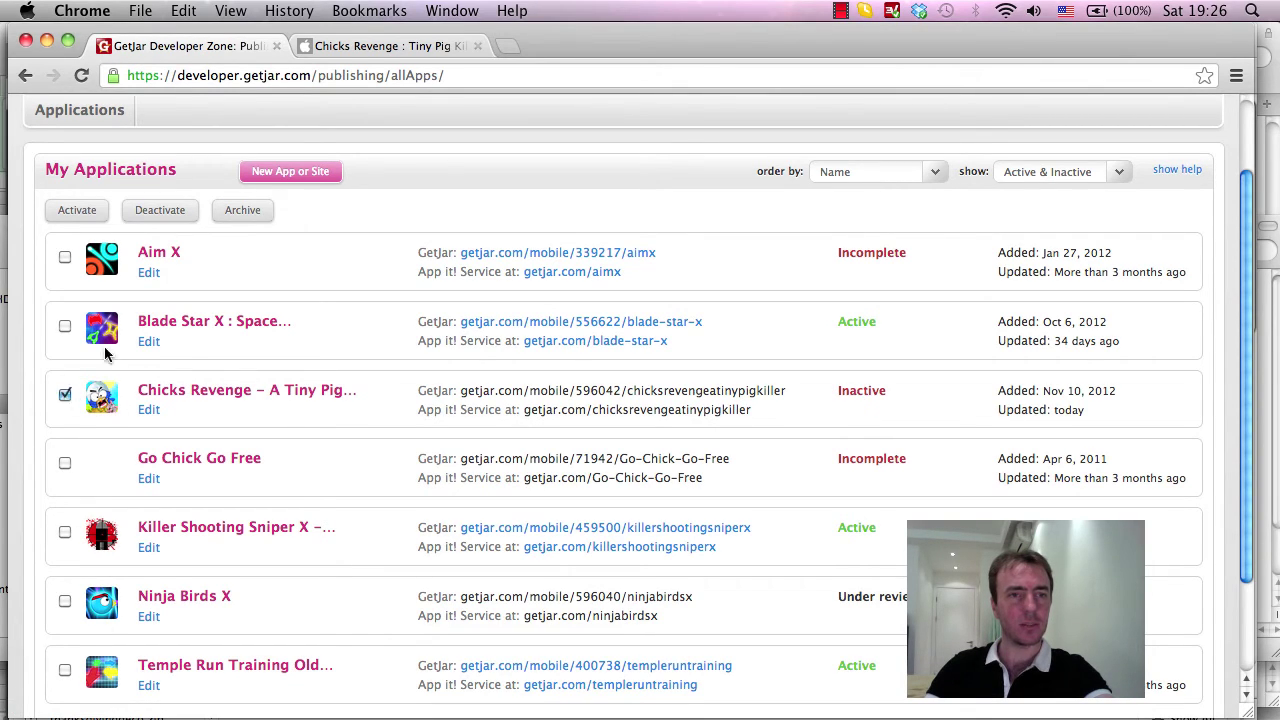
{"action": "left_click", "coordinate": [80, 214]}
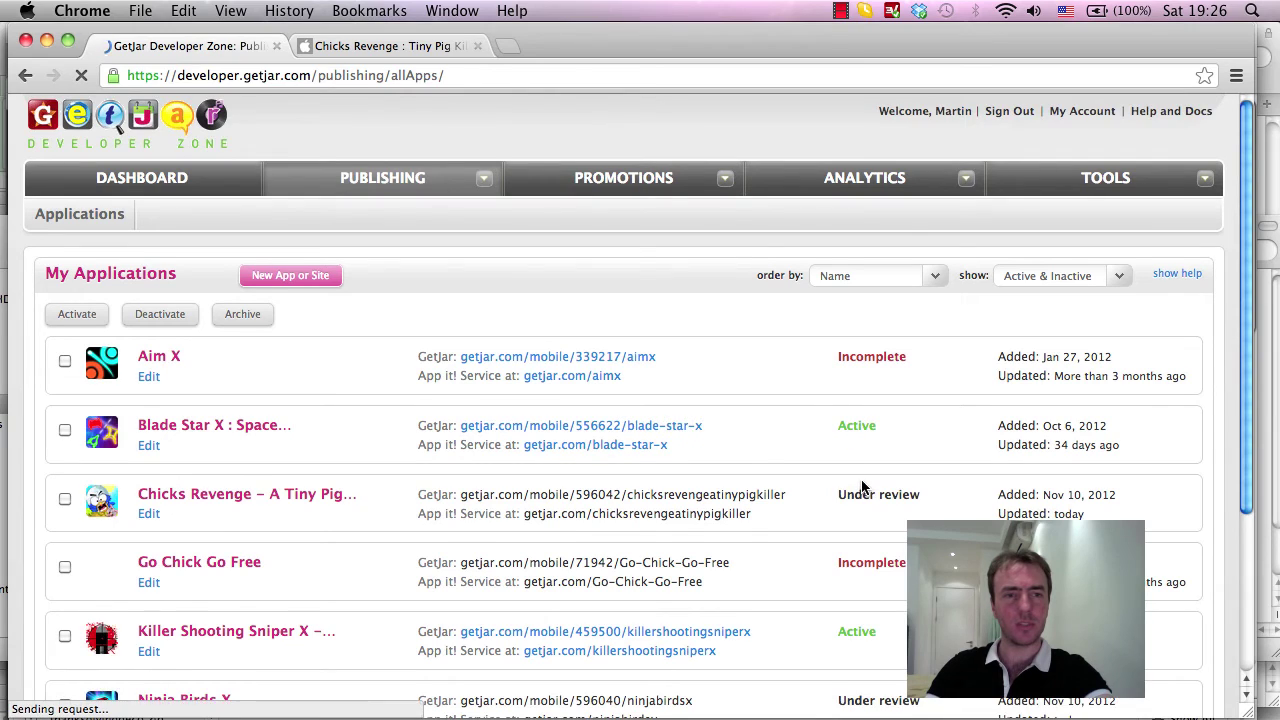
Check the review status of the Chicks Revenge application in the My Applications list
{"action": "scroll", "coordinate": [865, 472], "scroll_direction": "down", "scroll_amount": 1}
{"action": "left_click_drag", "start_coordinate": [856, 458], "coordinate": [918, 459]}
{"action": "scroll", "coordinate": [876, 430], "scroll_direction": "down", "scroll_amount": 3}
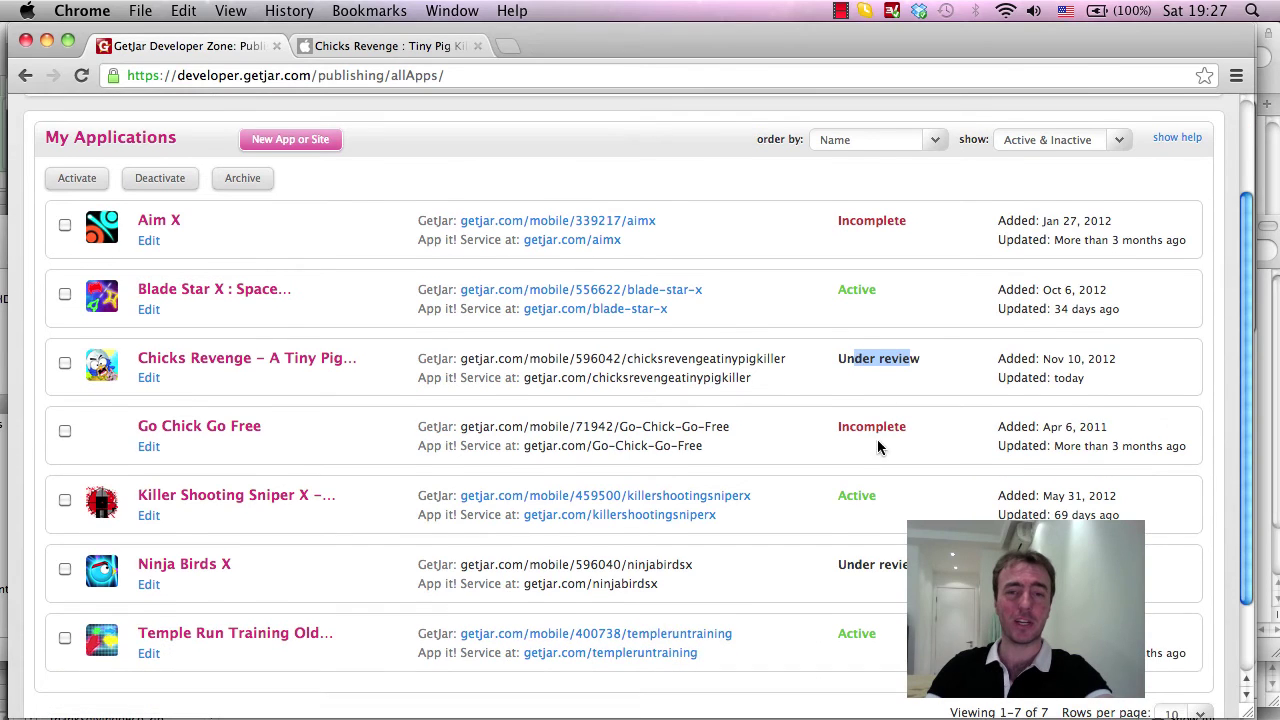
{"action": "left_click", "coordinate": [869, 366]}
{"action": "left_click_drag", "start_coordinate": [892, 360], "coordinate": [857, 368]}
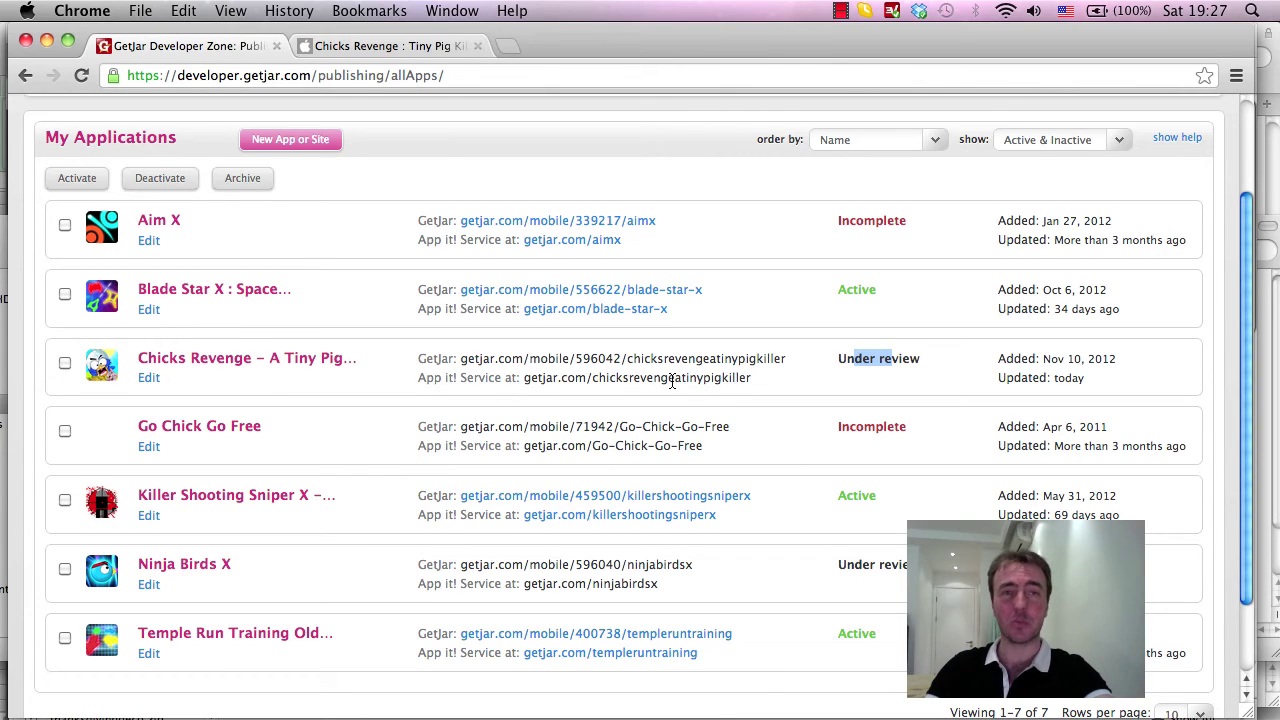
Copy the GetJar address of the Chicks Revenge application and load it in a new browser tab
{"action": "left_click", "coordinate": [581, 358]}
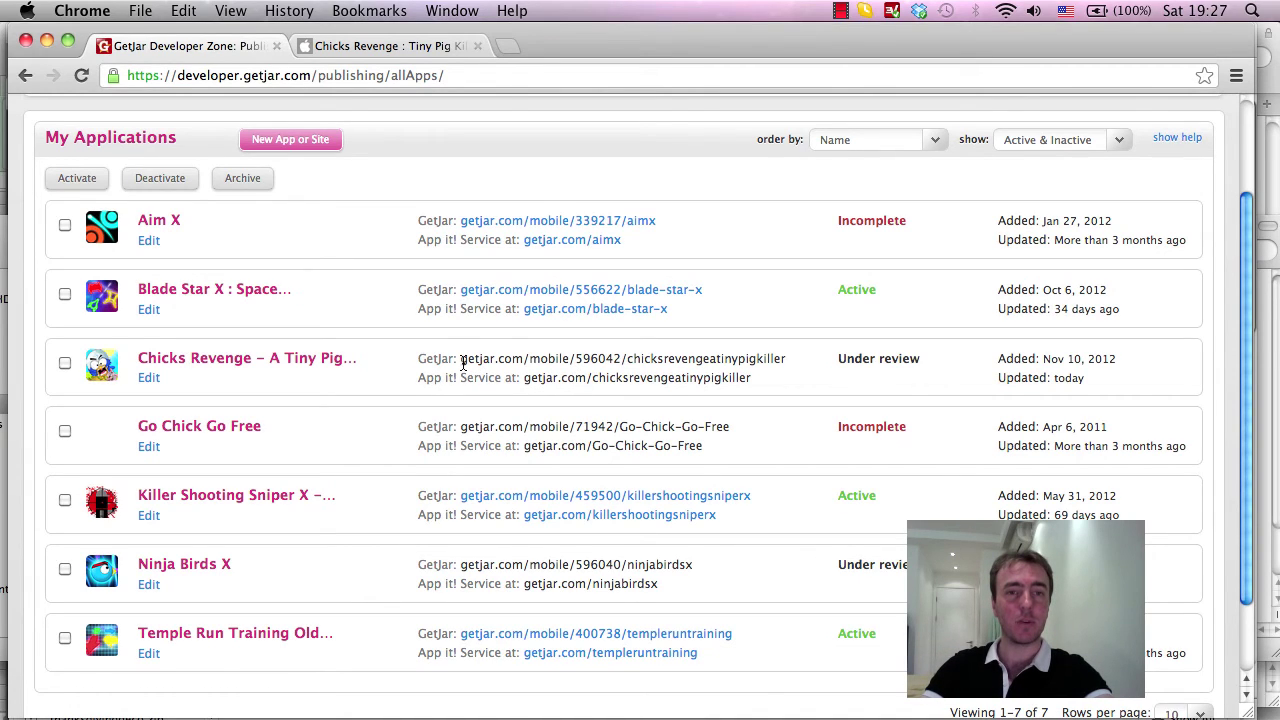
{"action": "left_click_drag", "start_coordinate": [467, 362], "coordinate": [784, 364]}
{"action": "key", "text": "super+c"}
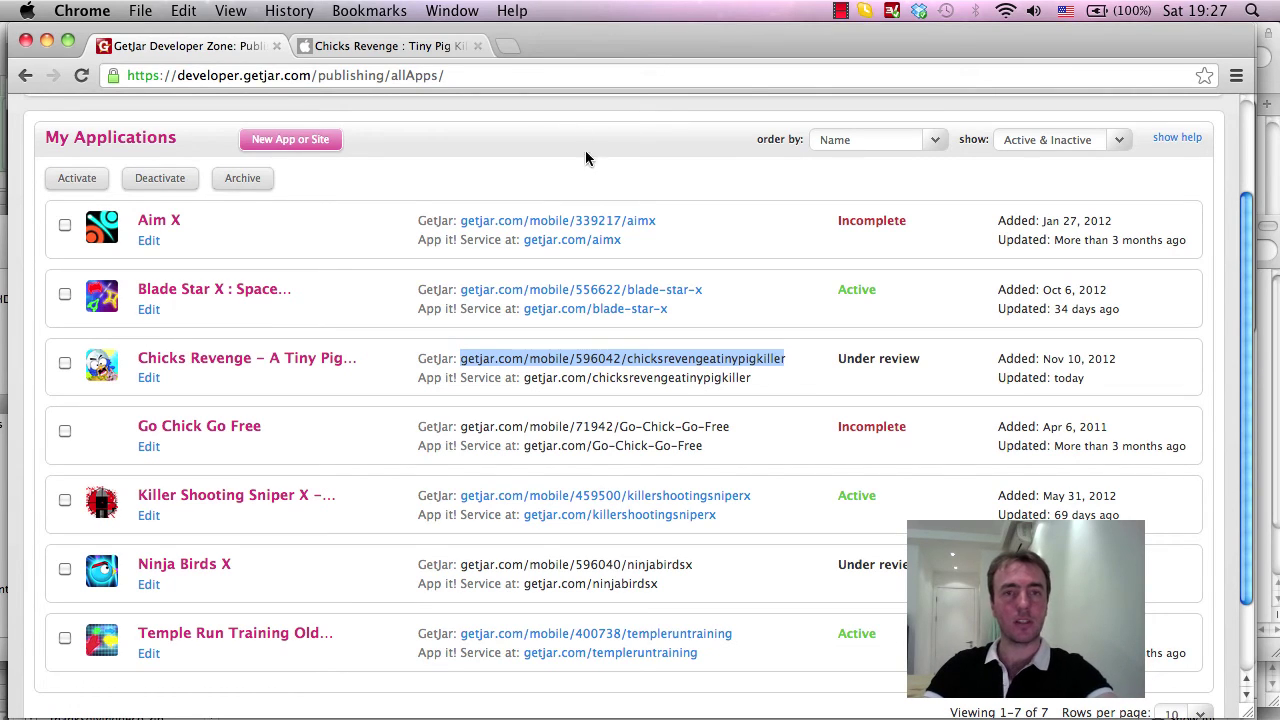
{"action": "left_click", "coordinate": [508, 47]}
{"action": "key", "text": "super+v"}
{"action": "key", "text": "Return"}
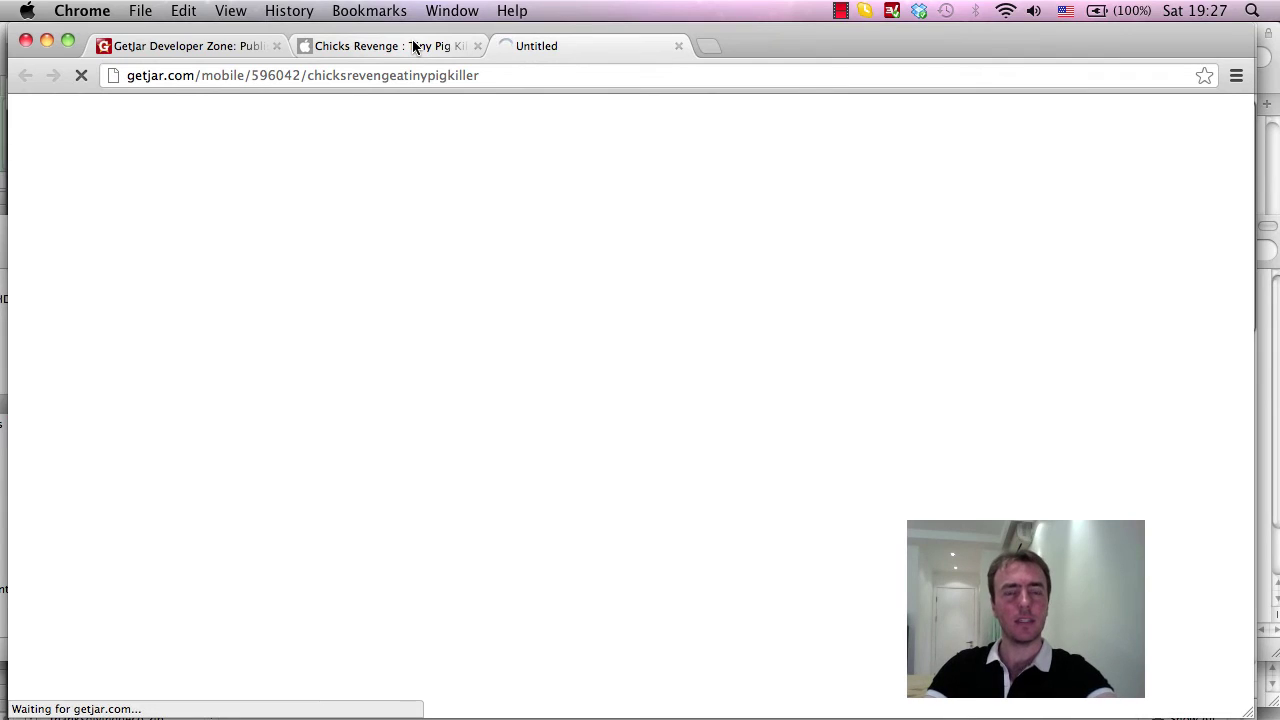
{"action": "left_click", "coordinate": [494, 77]}
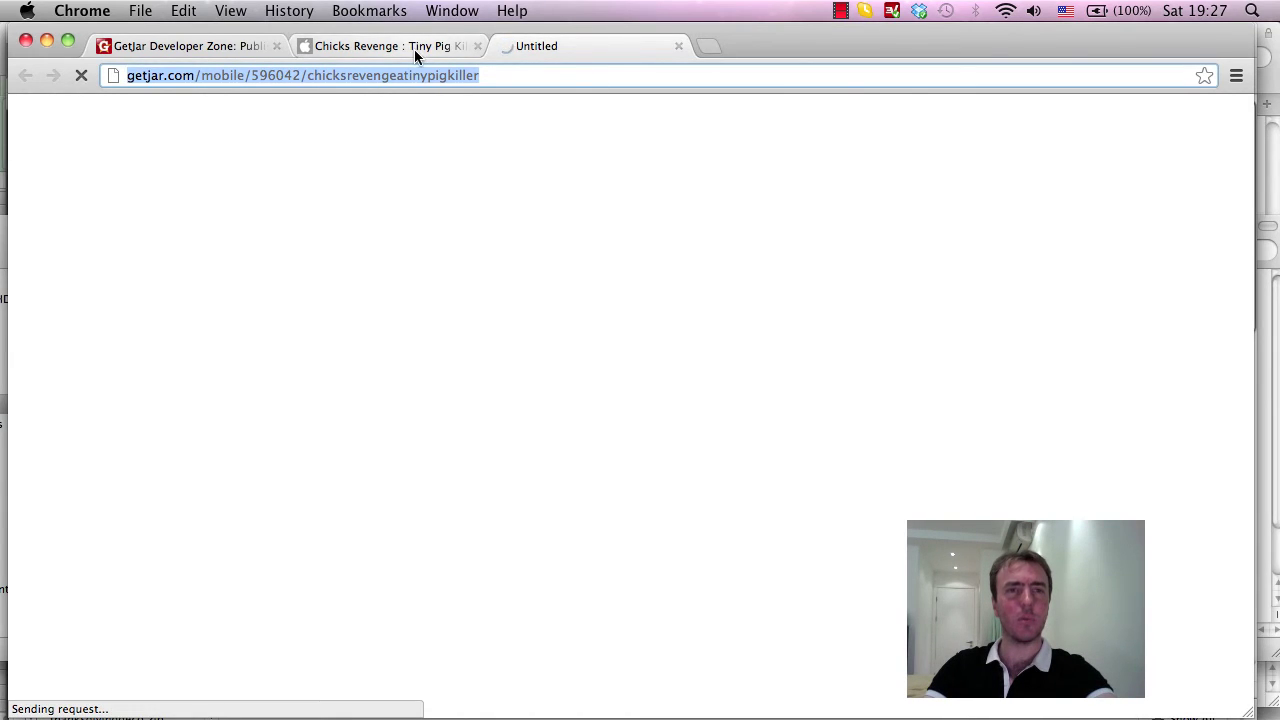
{"action": "left_click_drag", "start_coordinate": [523, 77], "coordinate": [136, 66]}
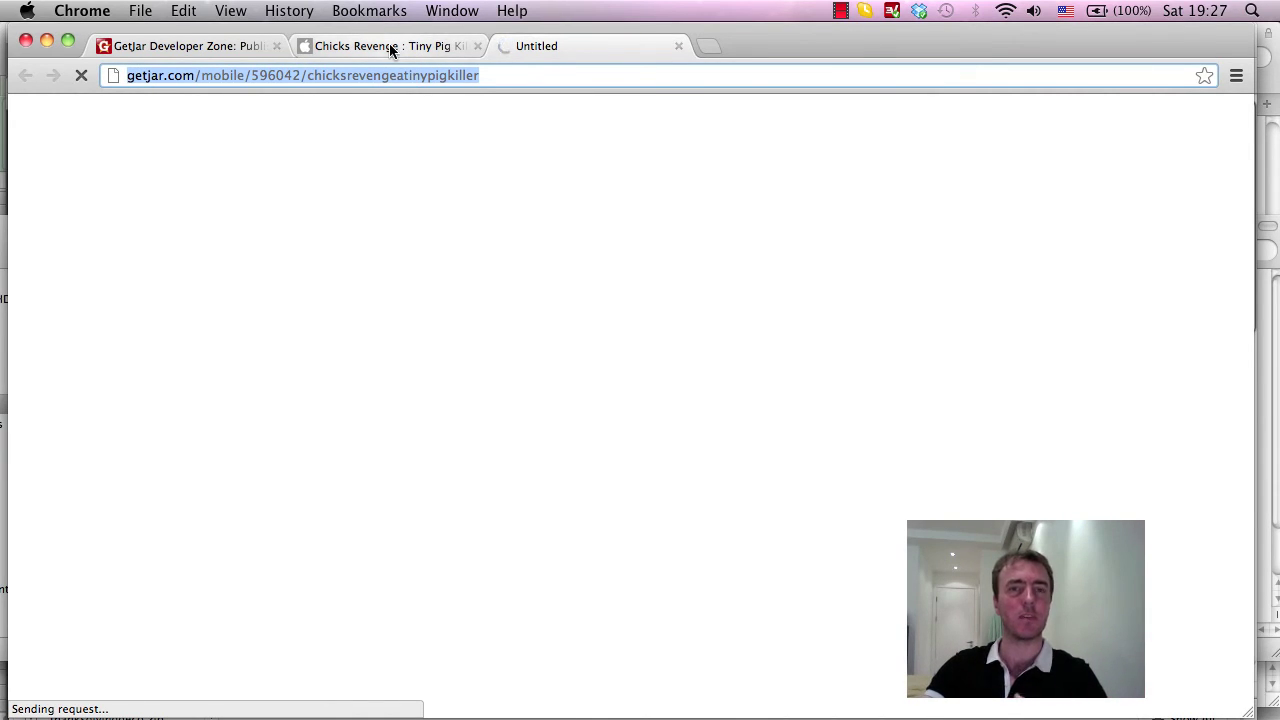
Return to the GetJar Developer Zone applications list and open the dashboard to review its downloads, campaign and coverage overview
{"action": "left_click", "coordinate": [196, 48]}
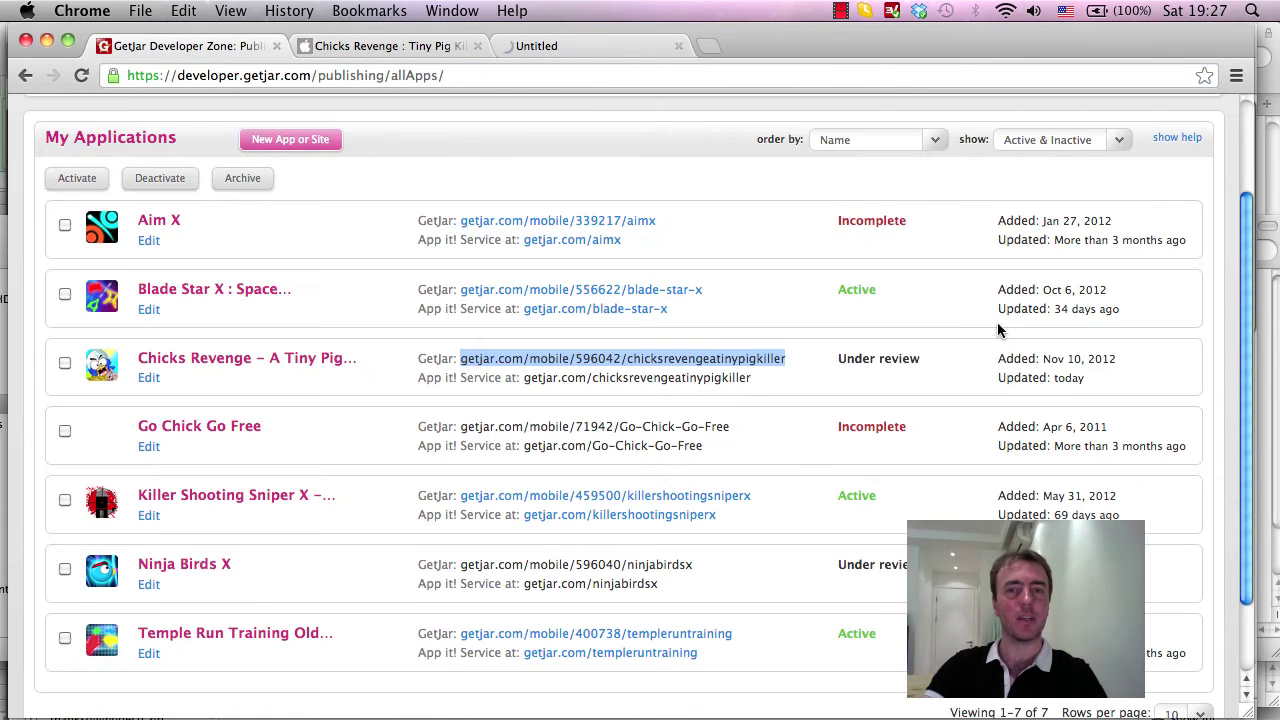
{"action": "scroll", "coordinate": [980, 360], "scroll_direction": "down", "scroll_amount": 2}
{"action": "scroll", "coordinate": [962, 386], "scroll_direction": "up", "scroll_amount": 4}
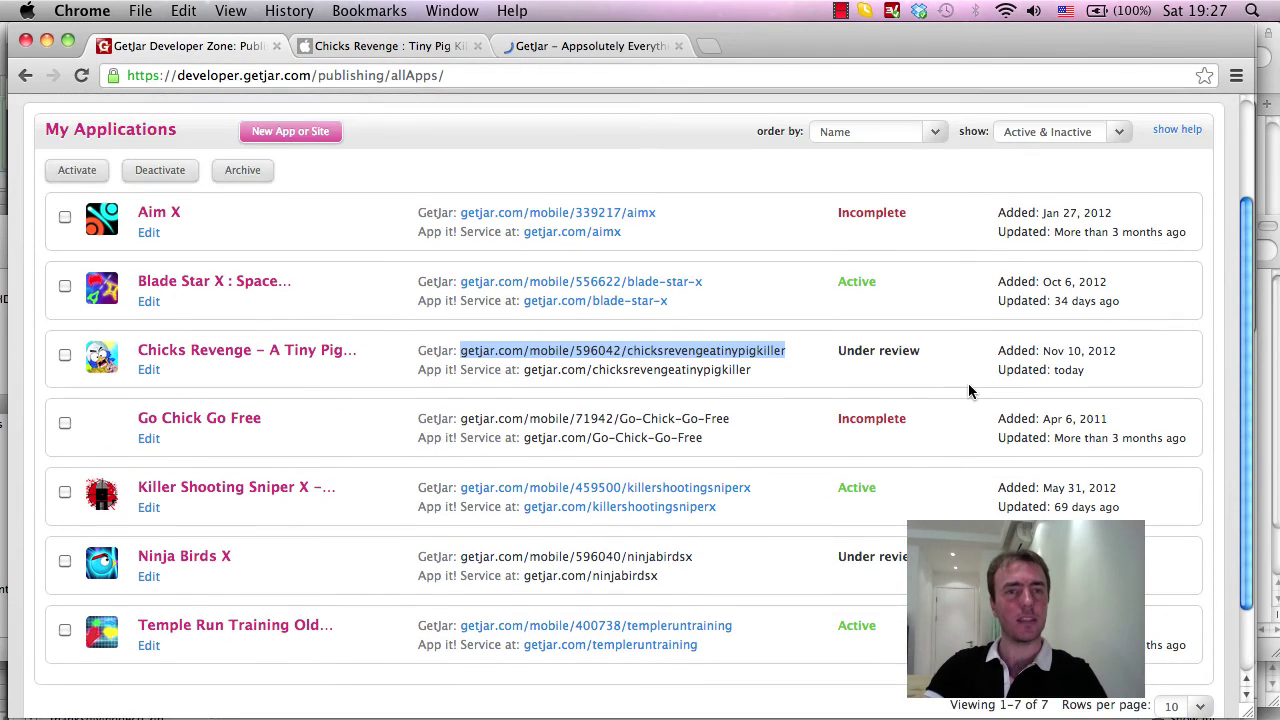
{"action": "scroll", "coordinate": [962, 396], "scroll_direction": "up", "scroll_amount": 1}
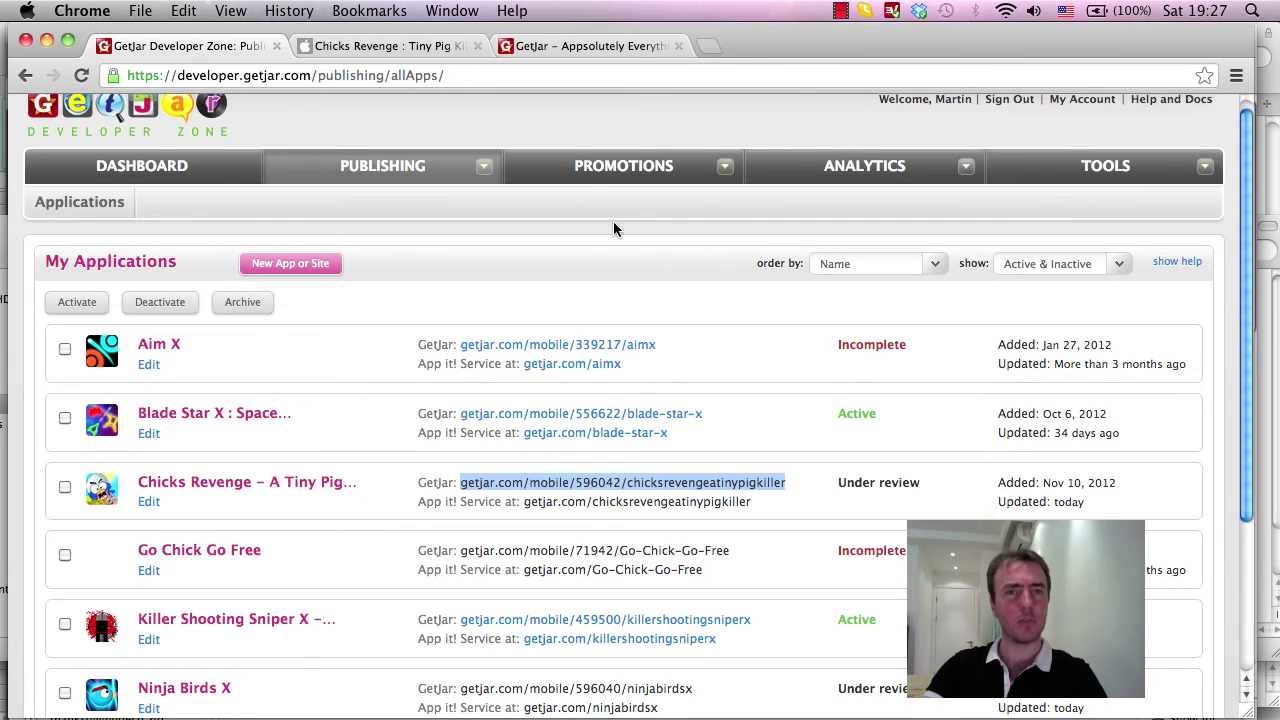
{"action": "scroll", "coordinate": [583, 279], "scroll_direction": "down", "scroll_amount": 1}
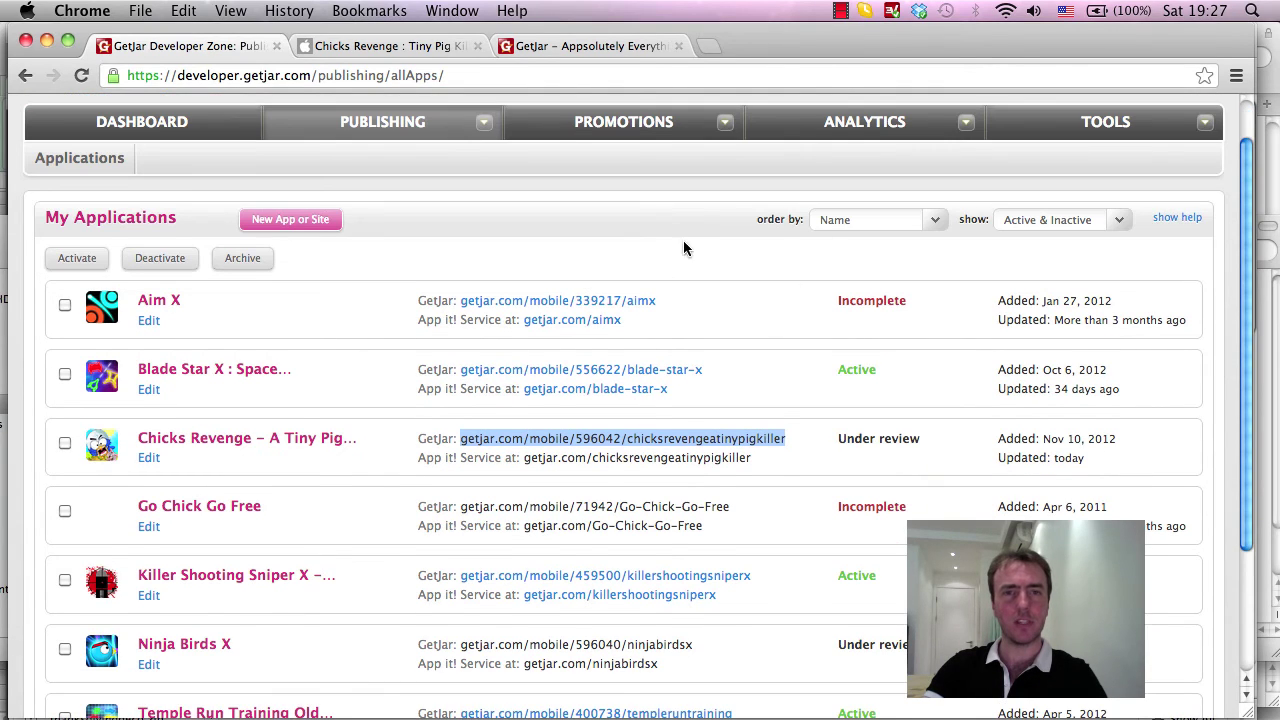
{"action": "scroll", "coordinate": [695, 250], "scroll_direction": "up", "scroll_amount": 1}
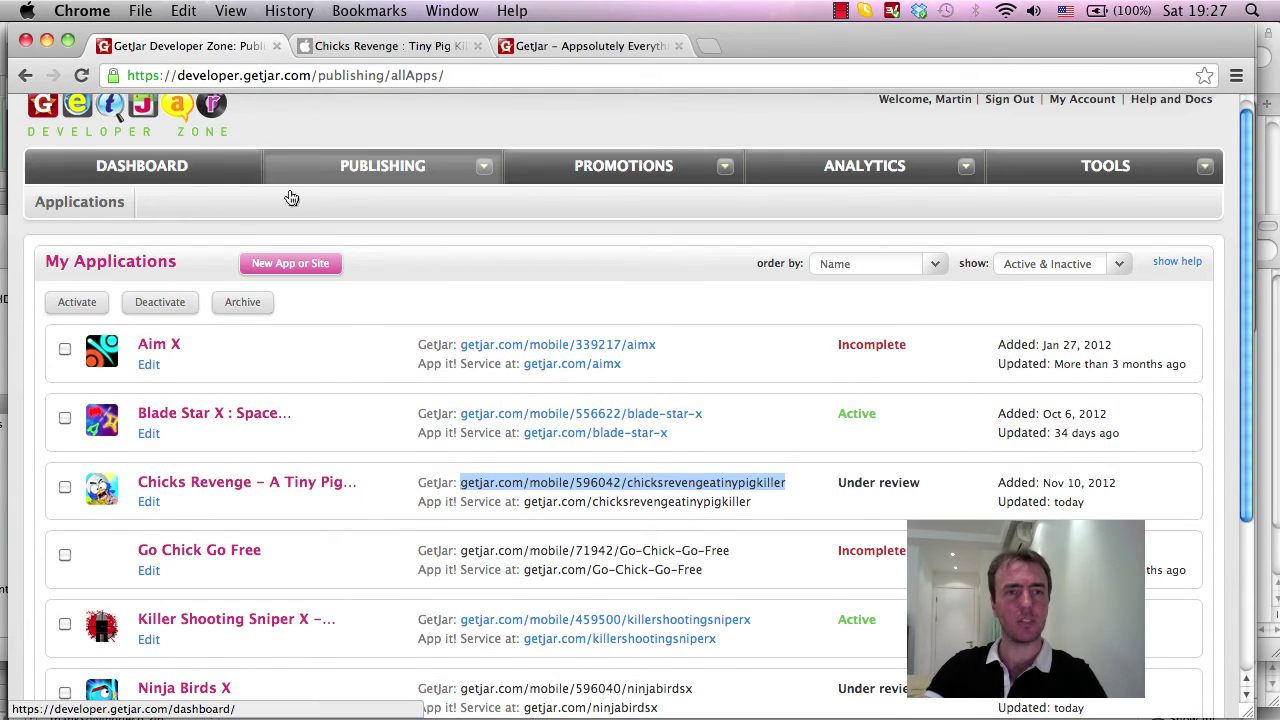
{"action": "left_click", "coordinate": [115, 175]}
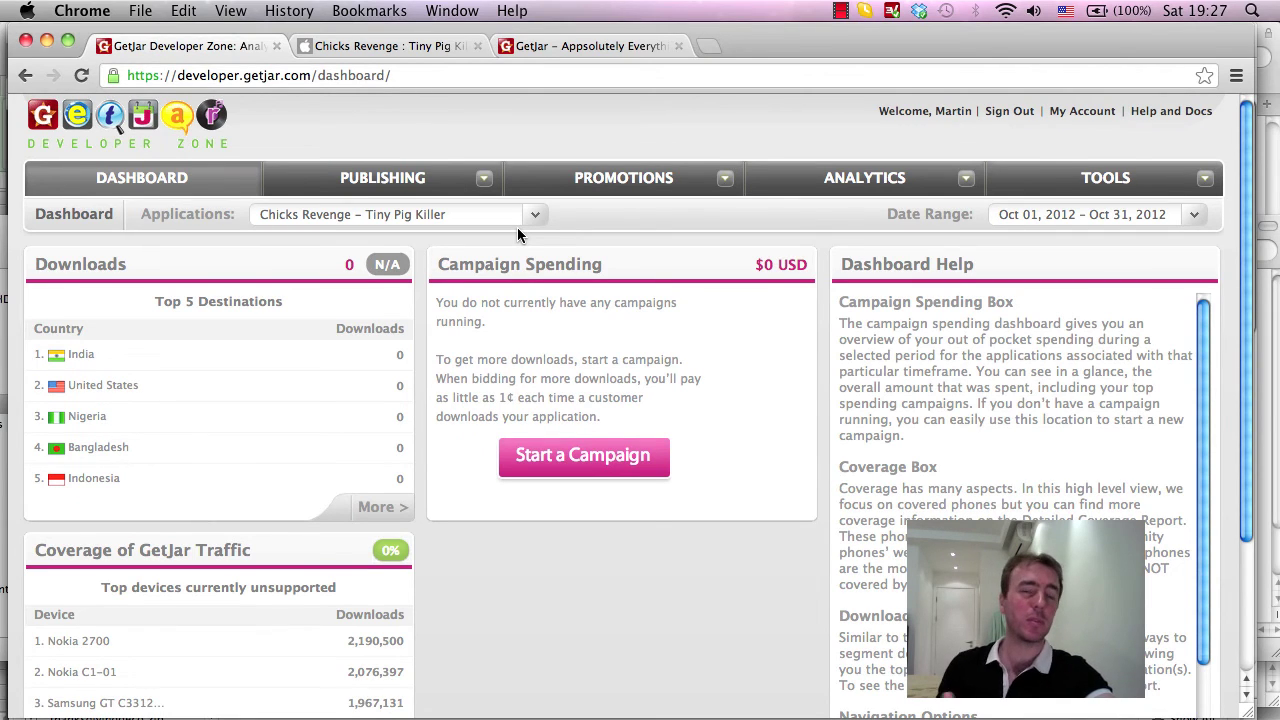
{"action": "scroll", "coordinate": [793, 293], "scroll_direction": "down", "scroll_amount": 3}
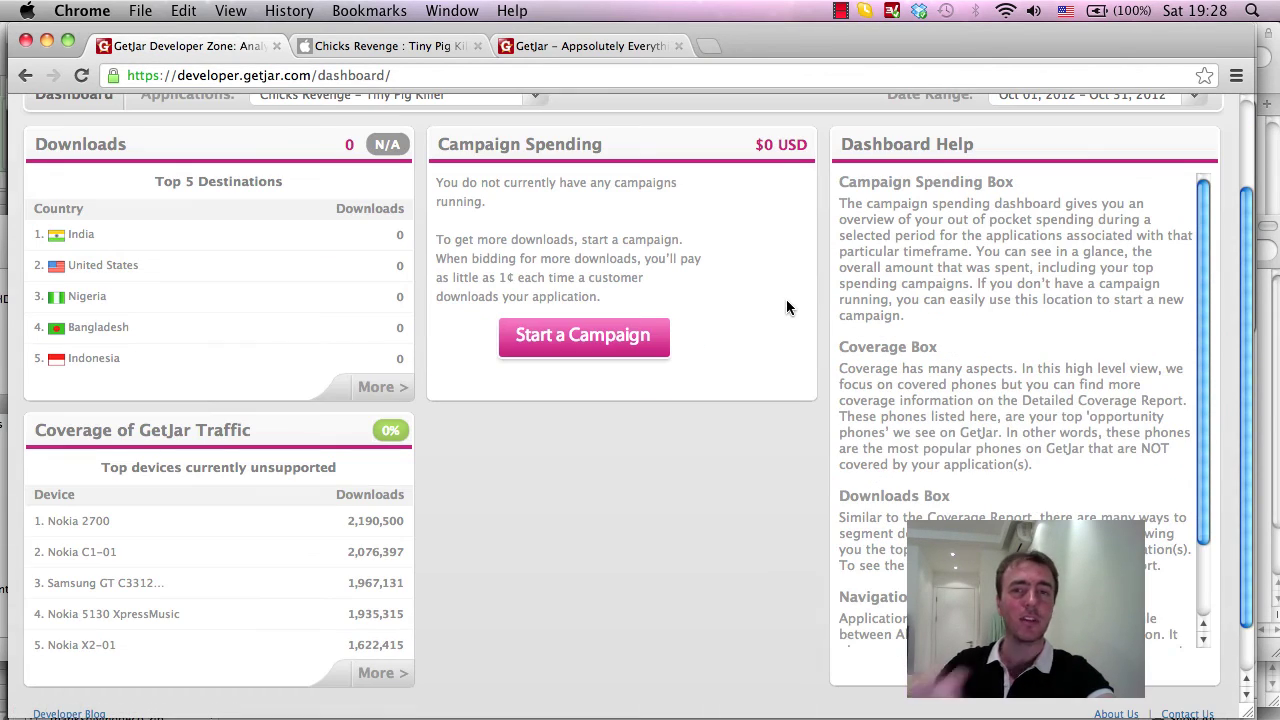
{"action": "scroll", "coordinate": [782, 312], "scroll_direction": "up", "scroll_amount": 1}
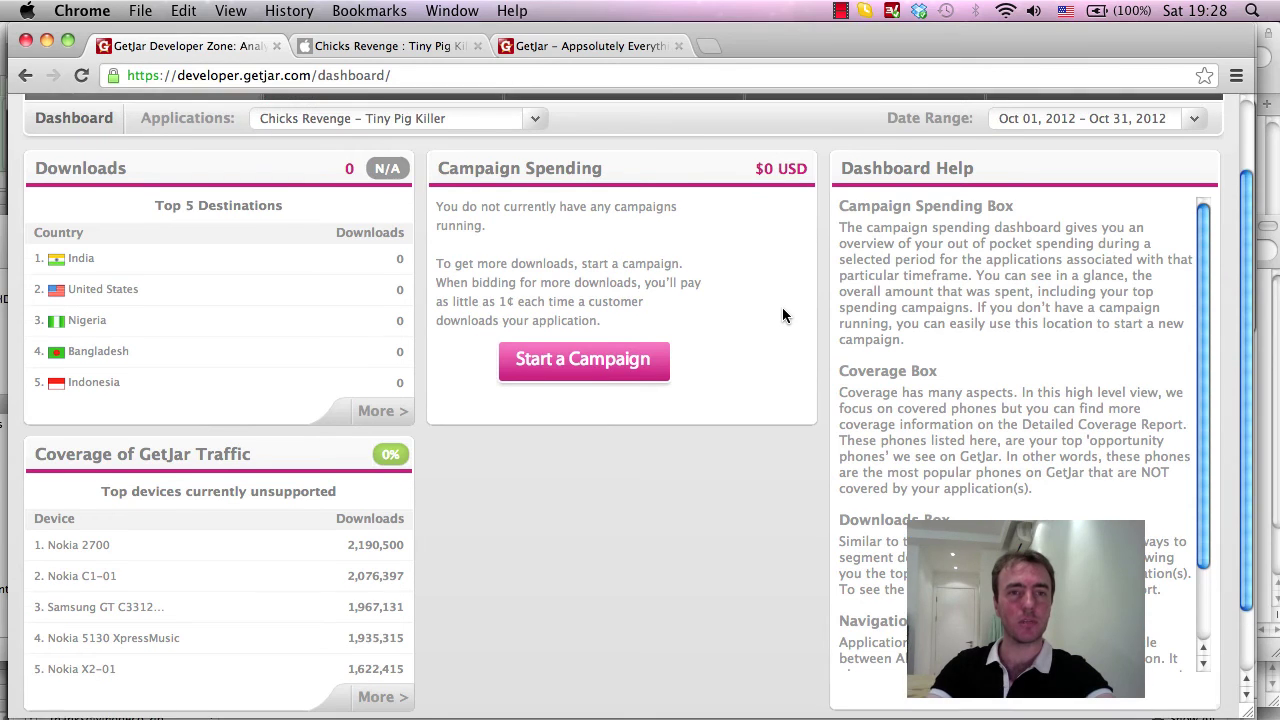
{"action": "scroll", "coordinate": [782, 315], "scroll_direction": "up", "scroll_amount": 1}
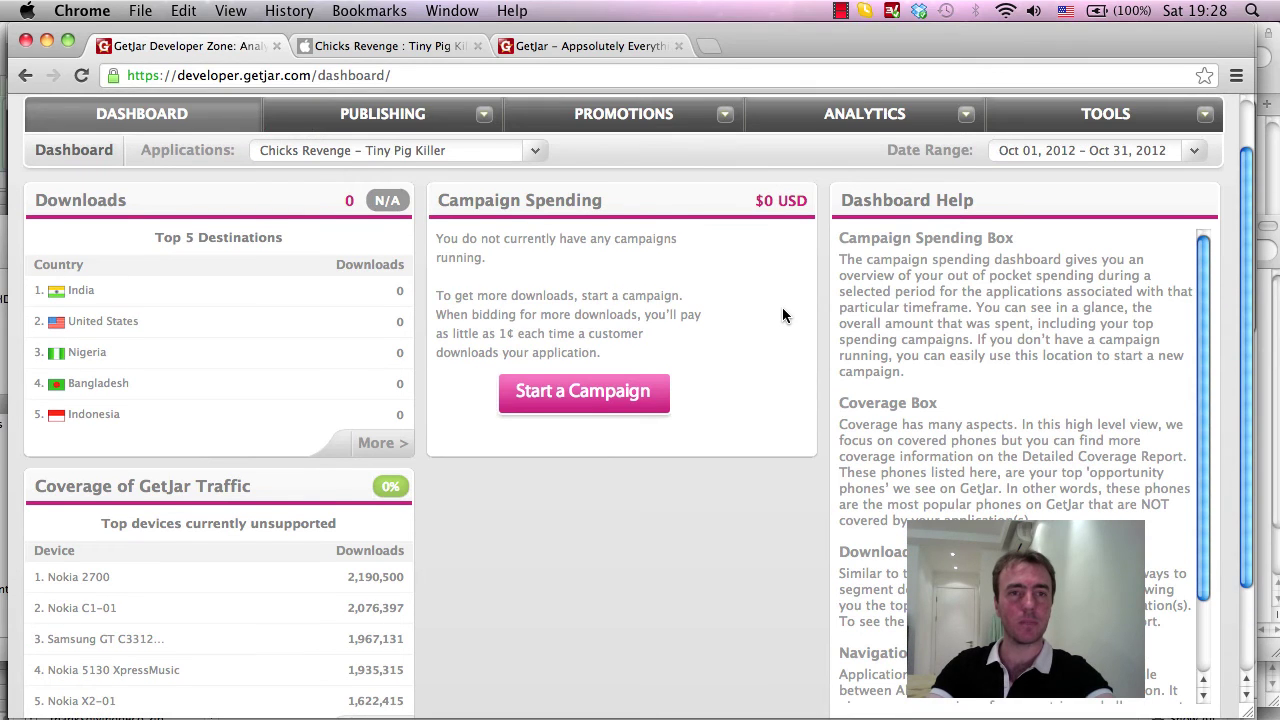
Switch the dashboard to the Killer Shooting Sniper X application and open its detailed downloads report
{"action": "left_click", "coordinate": [533, 153]}
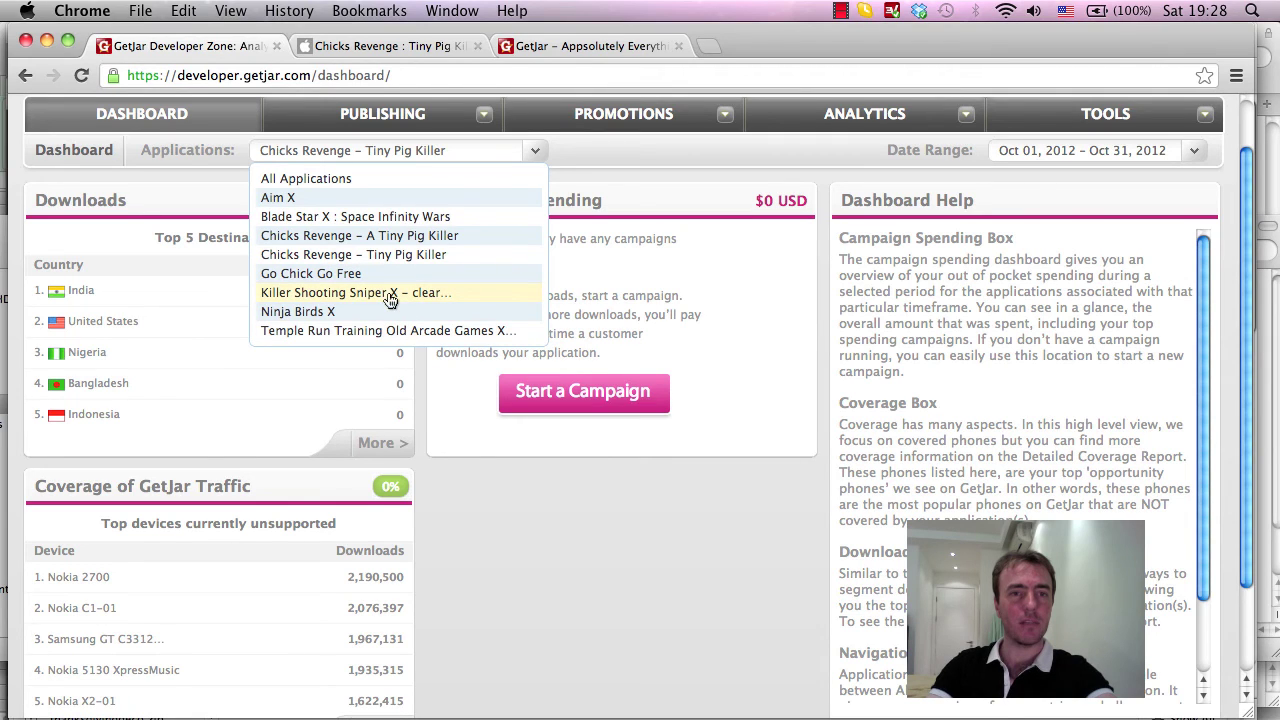
{"action": "left_click", "coordinate": [336, 292]}
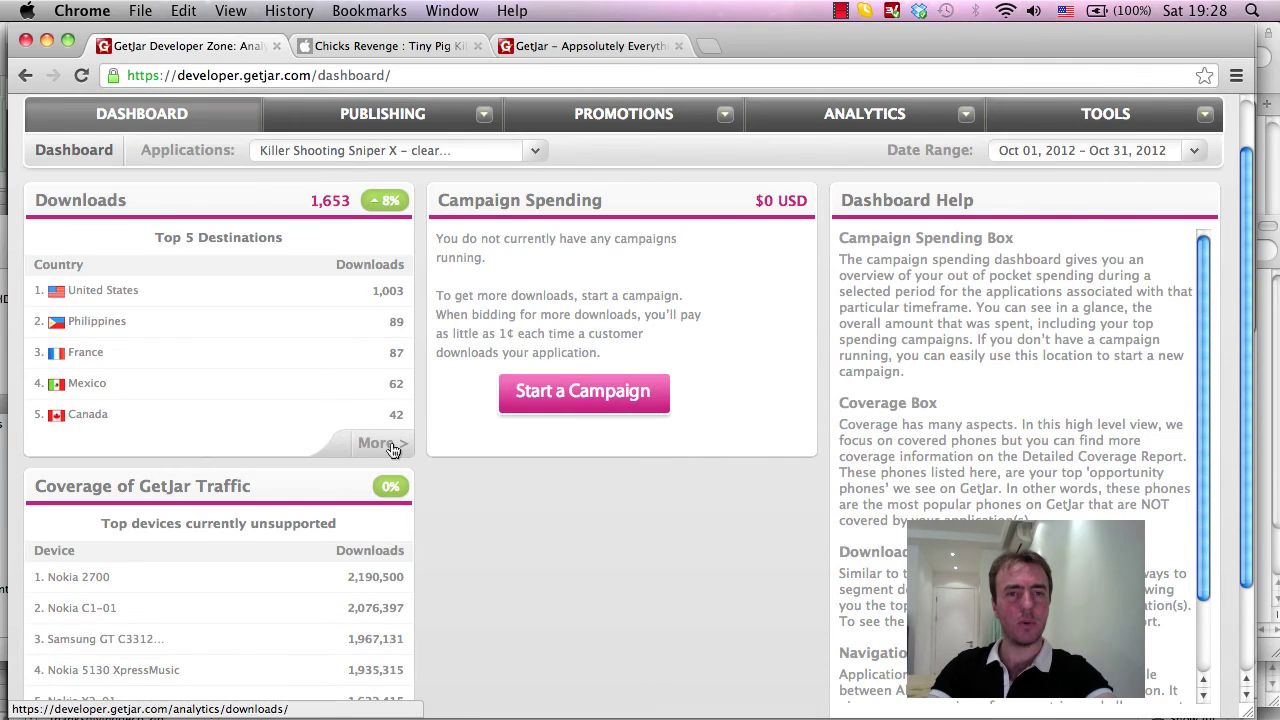
{"action": "left_click", "coordinate": [392, 449]}
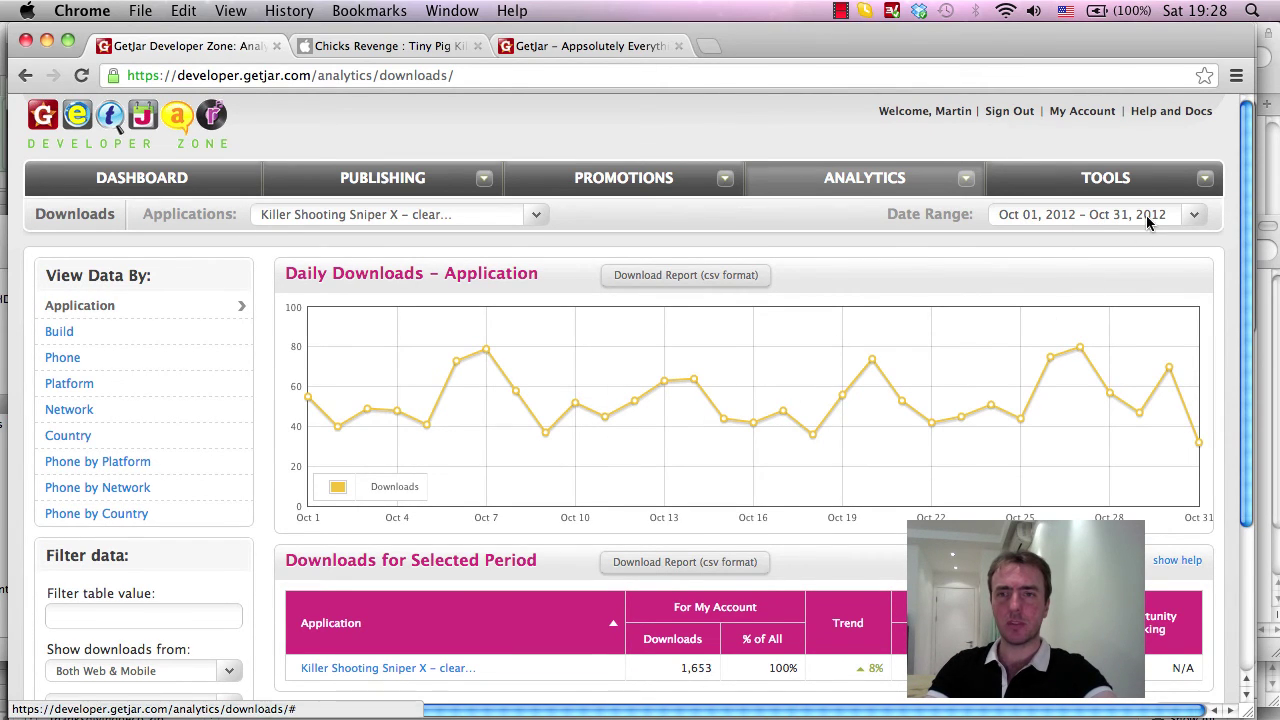
{"action": "mouse_move", "coordinate": [1133, 418]}
{"action": "mouse_move", "coordinate": [1074, 350]}
{"action": "mouse_move", "coordinate": [695, 386]}
{"action": "left_click", "coordinate": [1194, 219]}
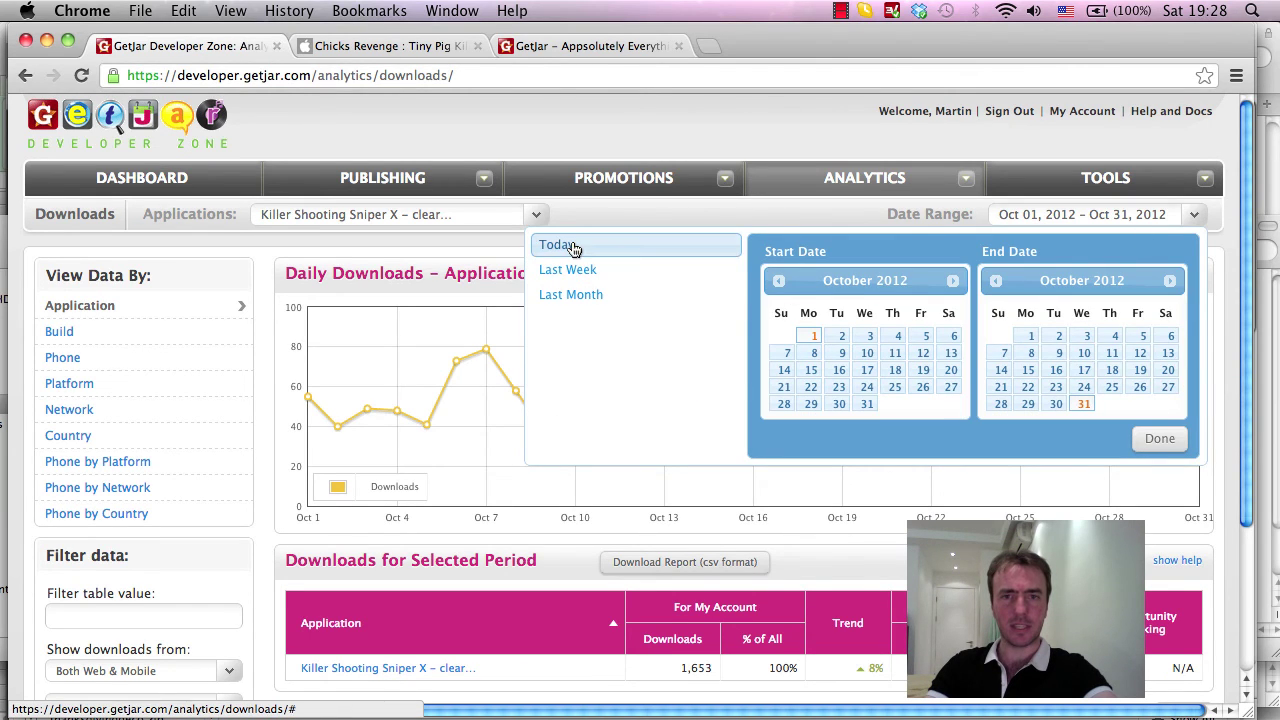
{"action": "left_click", "coordinate": [1170, 281]}
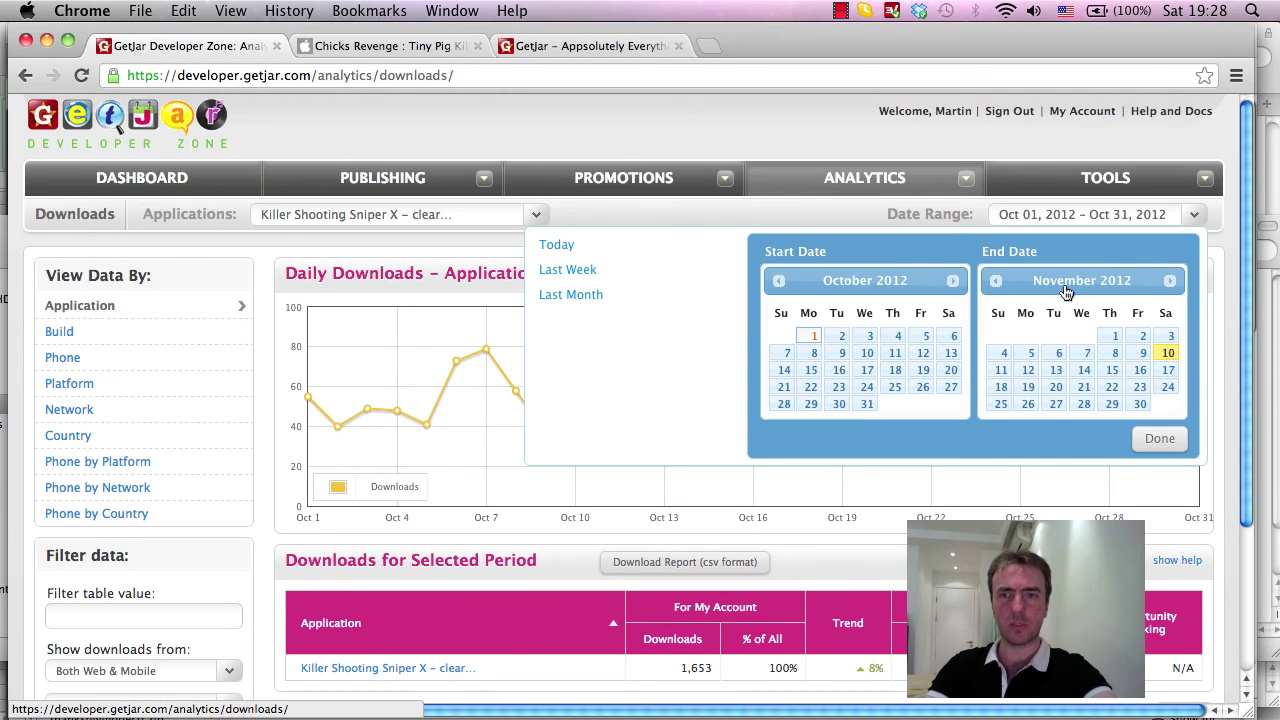
{"action": "left_click", "coordinate": [952, 281]}
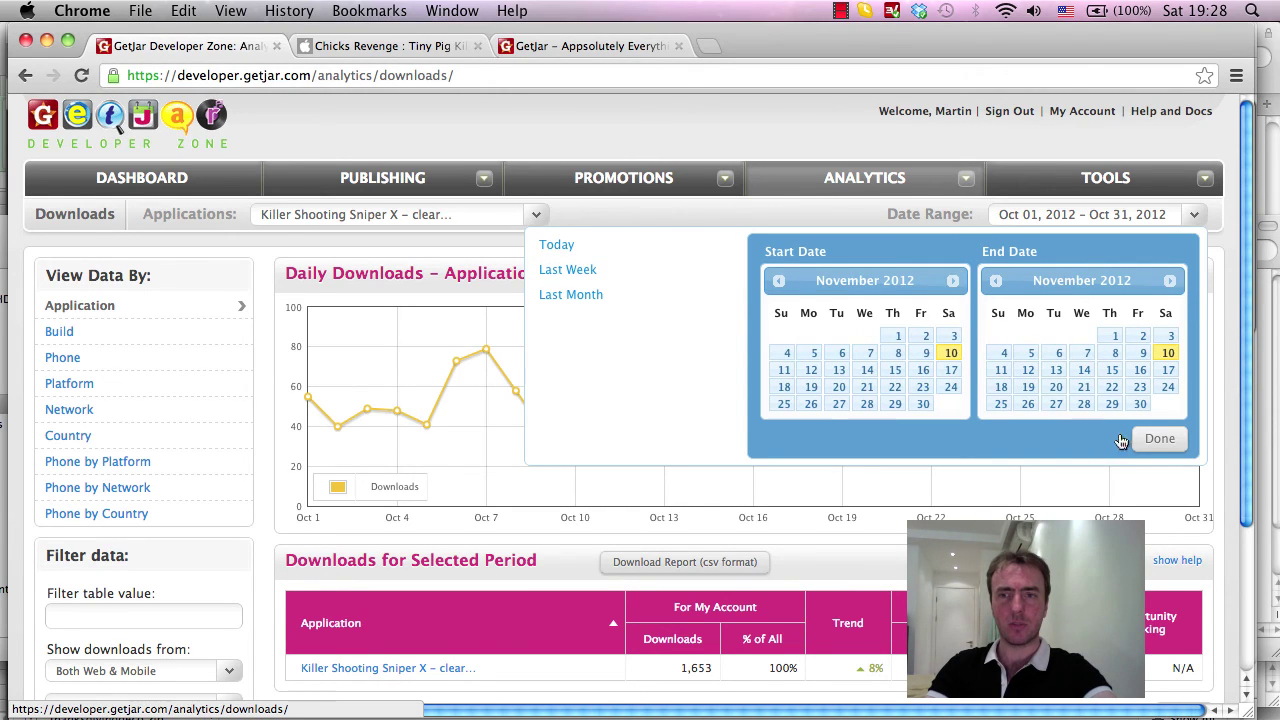
{"action": "left_click", "coordinate": [779, 281]}
{"action": "left_click", "coordinate": [1150, 443]}
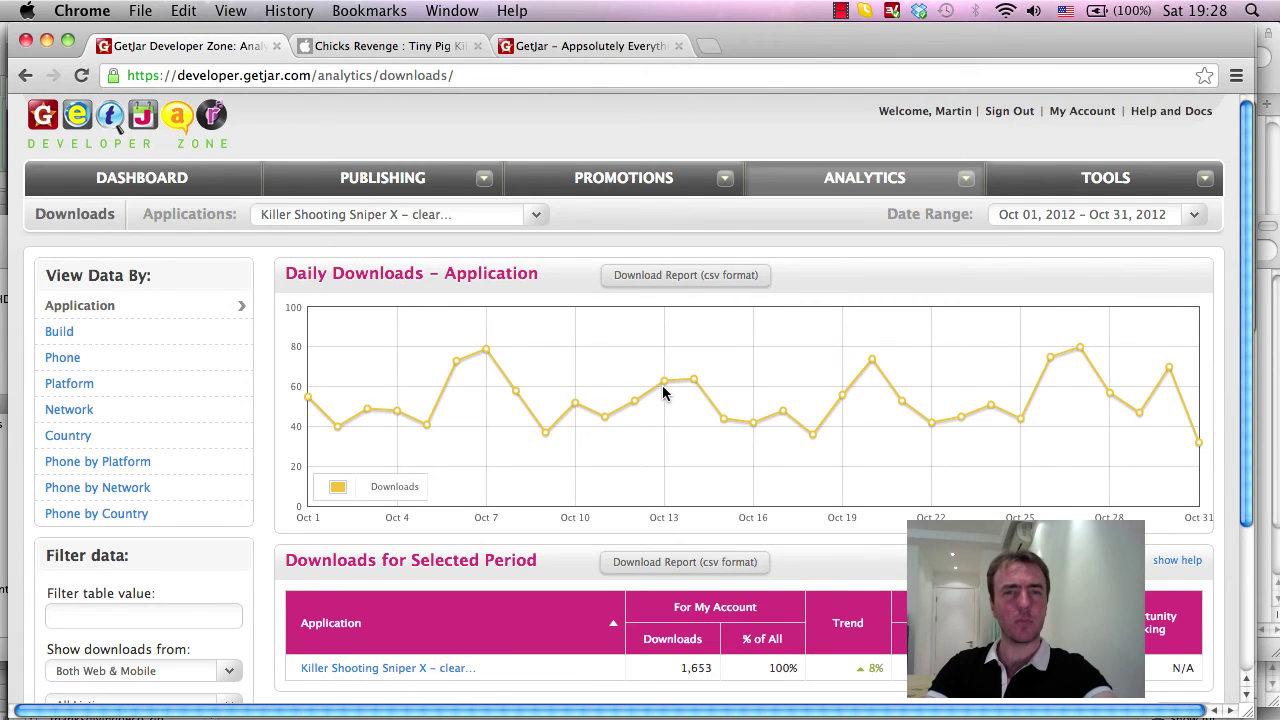
{"action": "mouse_move", "coordinate": [663, 390]}
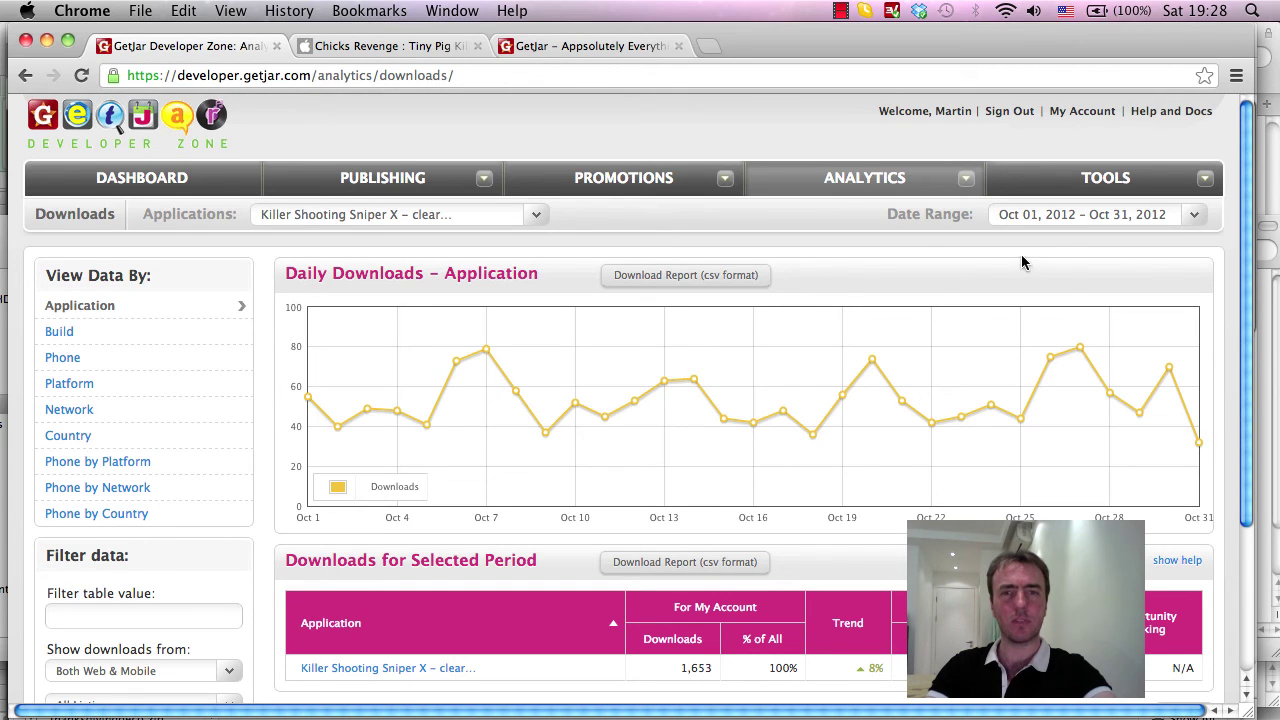
{"action": "scroll", "coordinate": [1060, 320], "scroll_direction": "down", "scroll_amount": 3}
{"action": "scroll", "coordinate": [1106, 386], "scroll_direction": "up", "scroll_amount": 3}
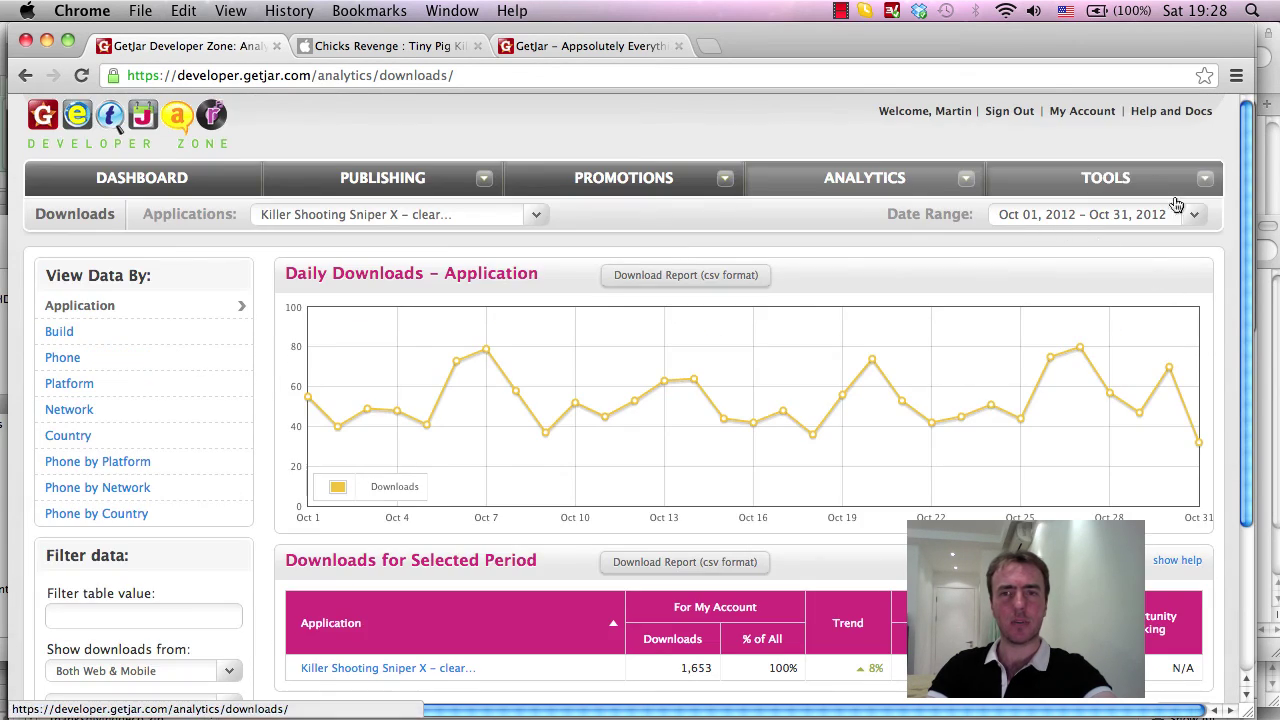
{"action": "scroll", "coordinate": [934, 334], "scroll_direction": "down", "scroll_amount": 5}
{"action": "scroll", "coordinate": [1089, 323], "scroll_direction": "up", "scroll_amount": 5}
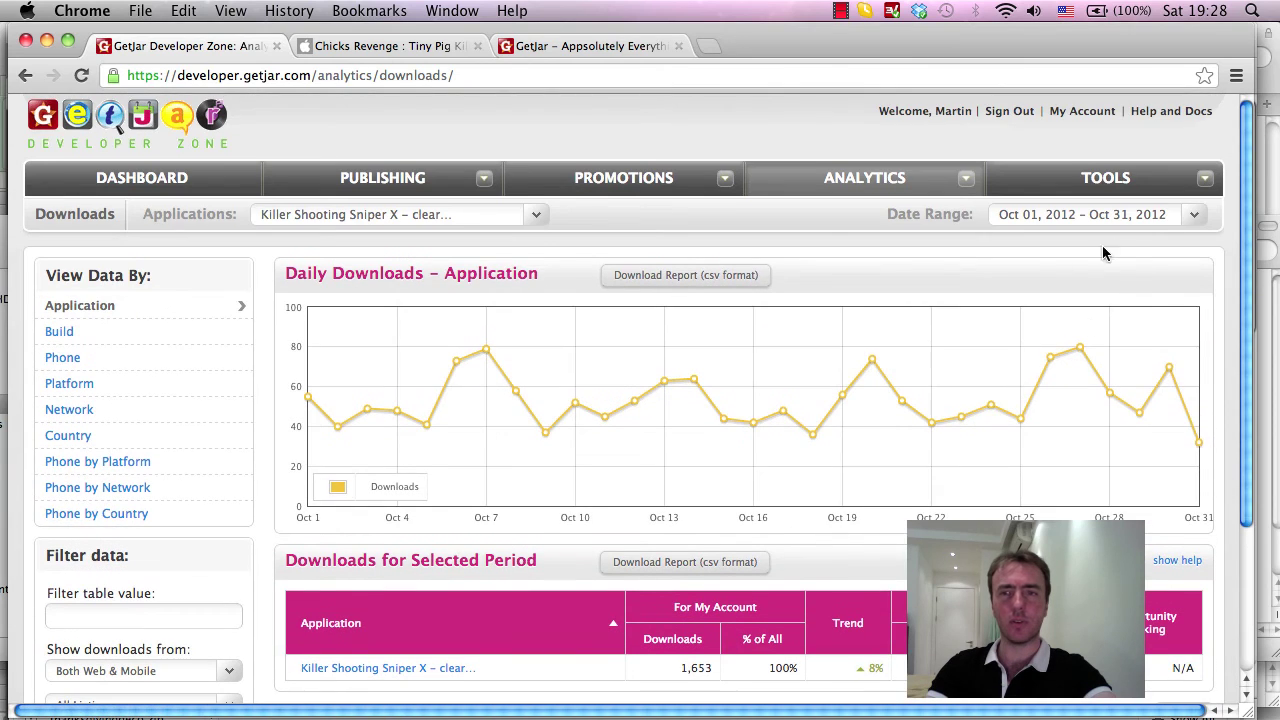
Set the downloads report's date range to Nov 07, 2012 – Nov 10, 2012
{"action": "left_click", "coordinate": [1193, 215]}
{"action": "left_click", "coordinate": [953, 281]}
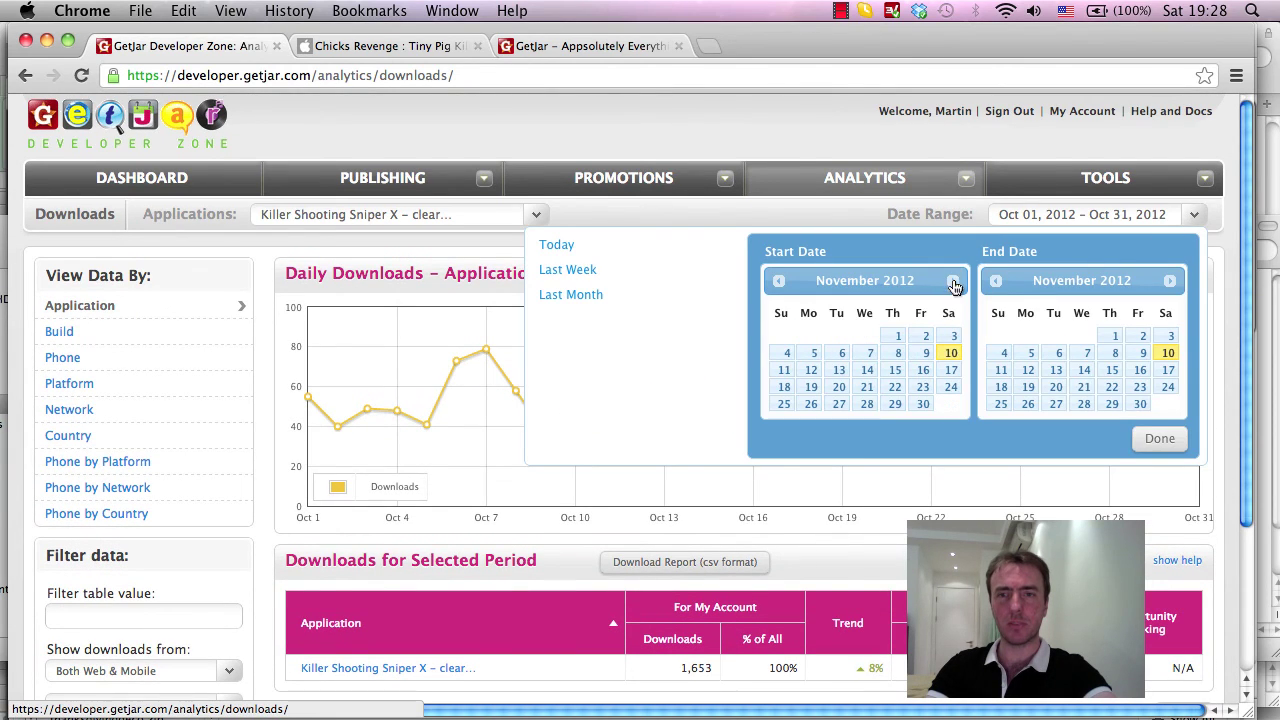
{"action": "left_click", "coordinate": [892, 338]}
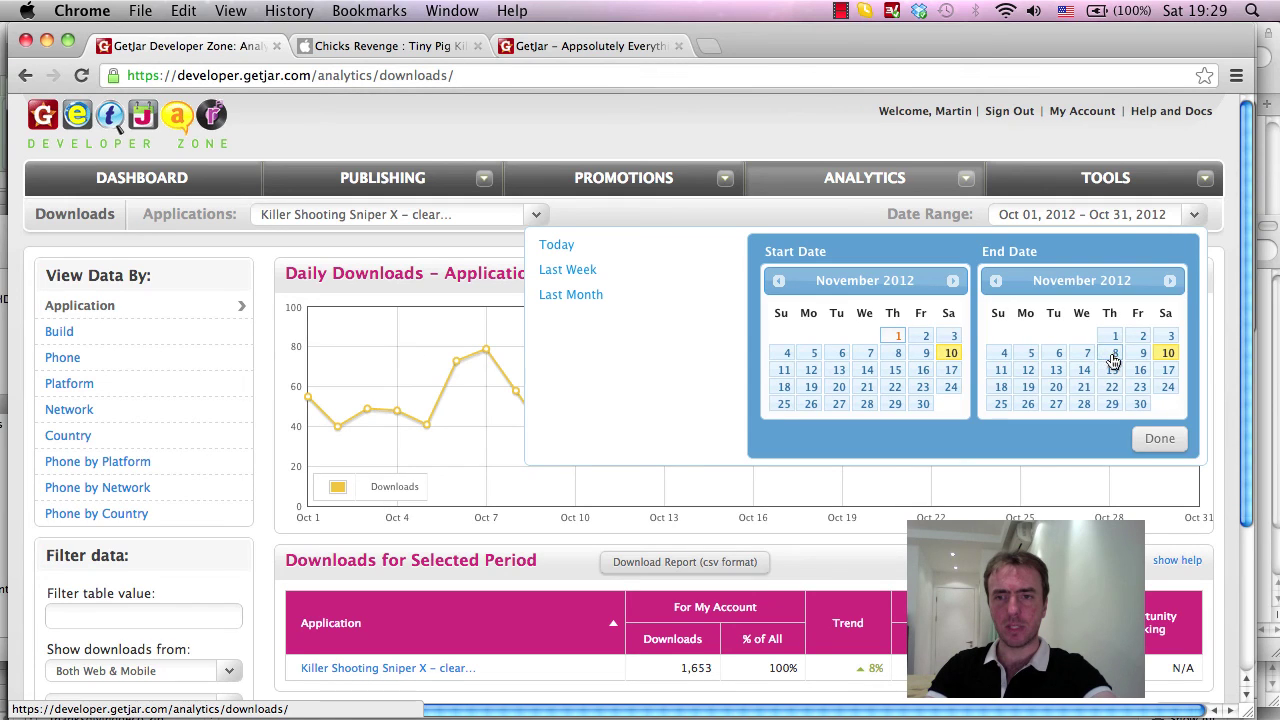
{"action": "left_click", "coordinate": [1167, 355]}
{"action": "left_click", "coordinate": [868, 354]}
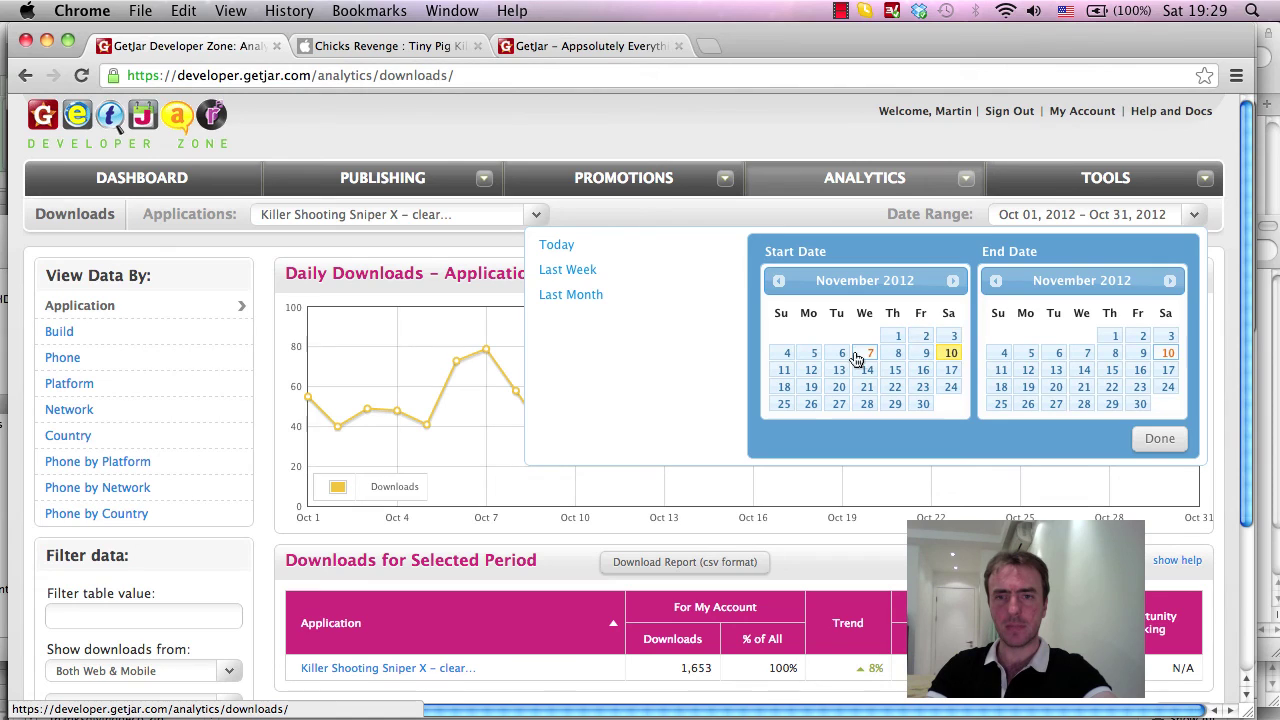
{"action": "left_click", "coordinate": [1160, 441]}
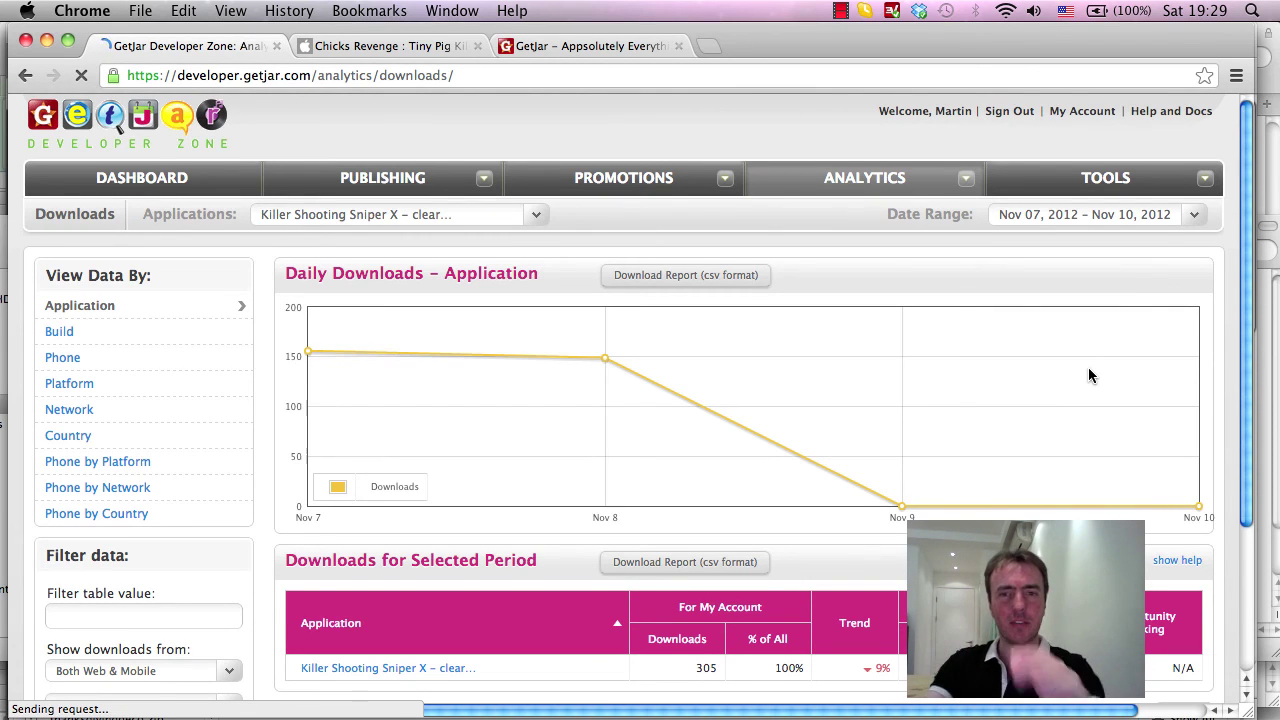
Examine the daily downloads chart of Killer Shooting Sniper X, reading the points for 7 and 8 November
{"action": "mouse_move", "coordinate": [306, 358]}
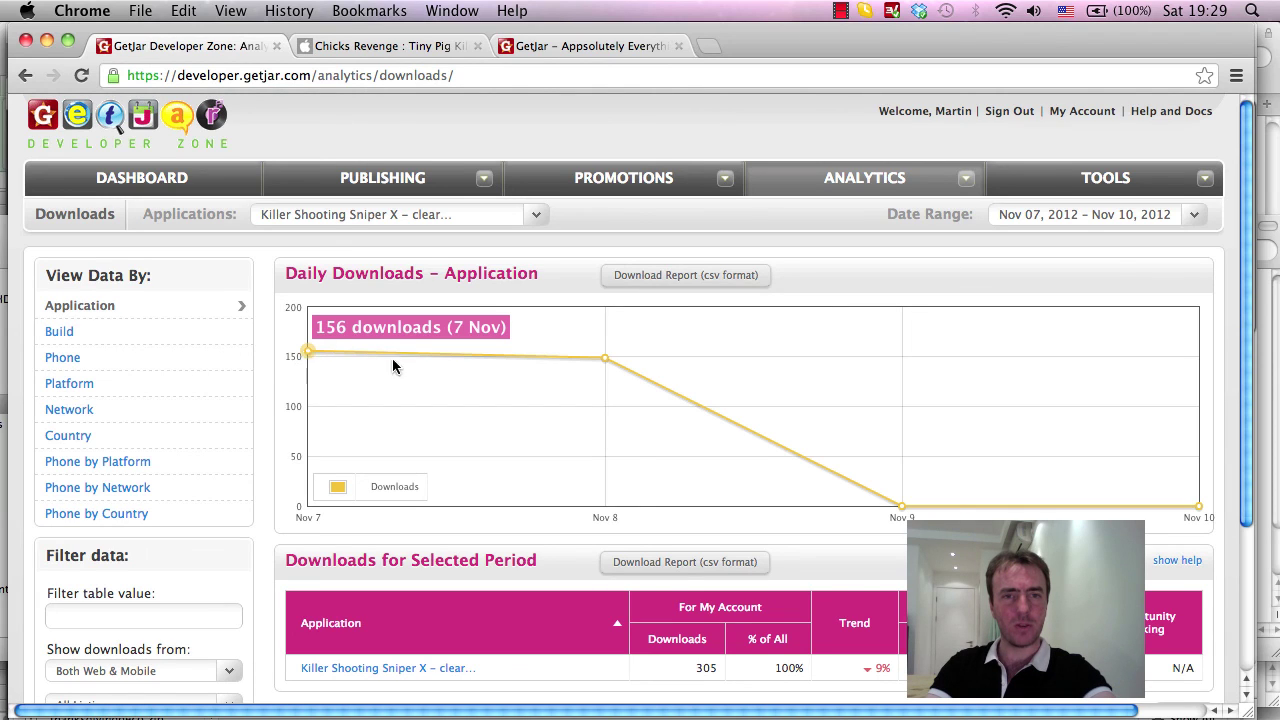
{"action": "mouse_move", "coordinate": [602, 359]}
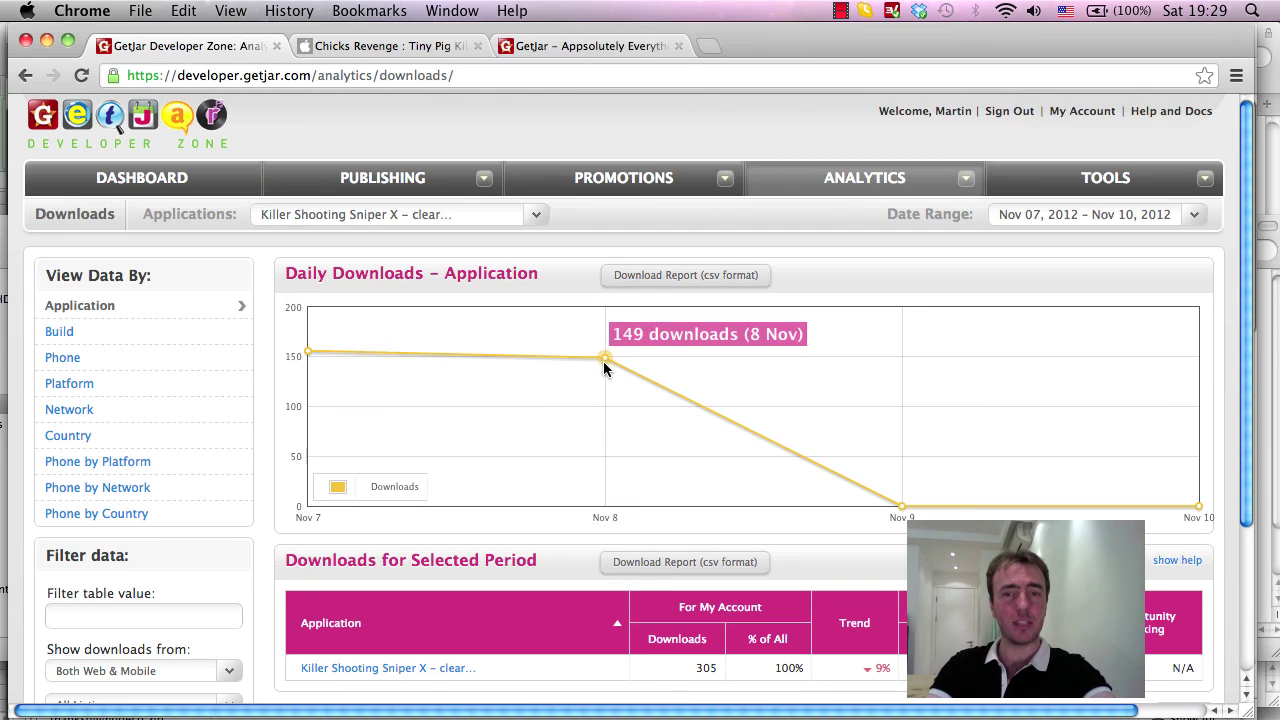
{"action": "scroll", "coordinate": [589, 389], "scroll_direction": "down", "scroll_amount": 3}
{"action": "scroll", "coordinate": [580, 414], "scroll_direction": "up", "scroll_amount": 3}
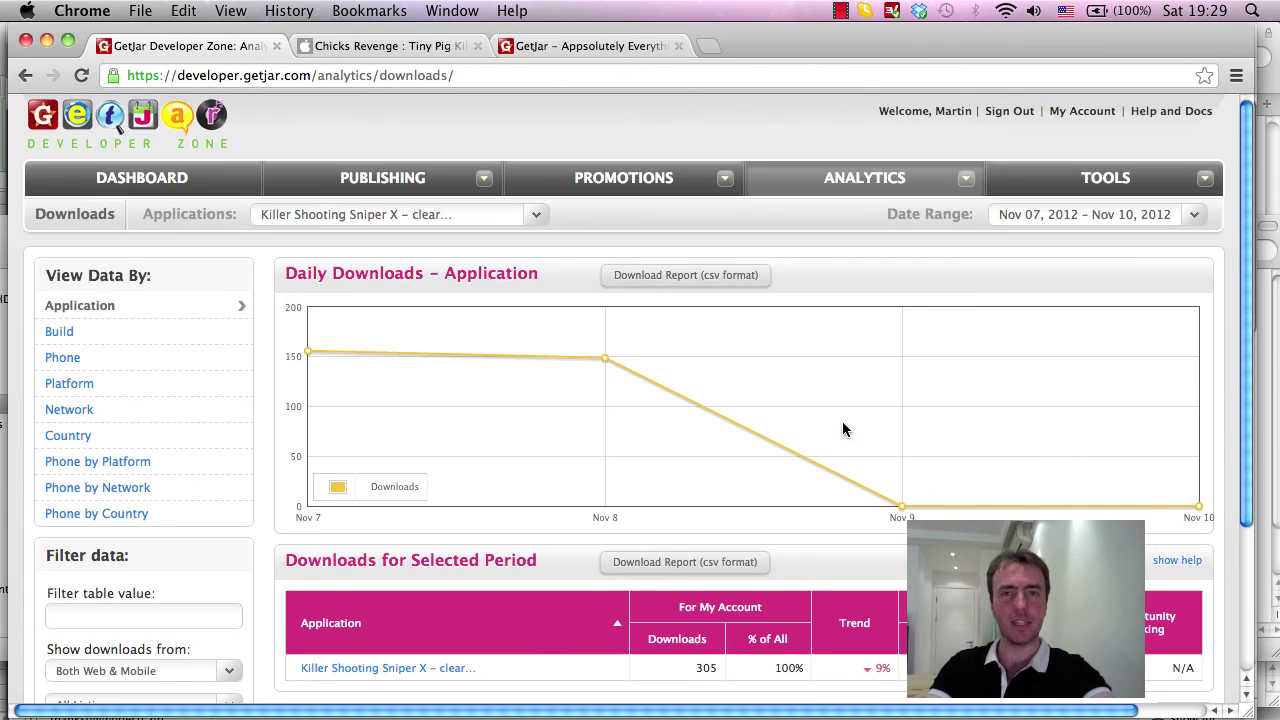
{"action": "scroll", "coordinate": [771, 443], "scroll_direction": "down", "scroll_amount": 1}
{"action": "scroll", "coordinate": [771, 443], "scroll_direction": "up", "scroll_amount": 1}
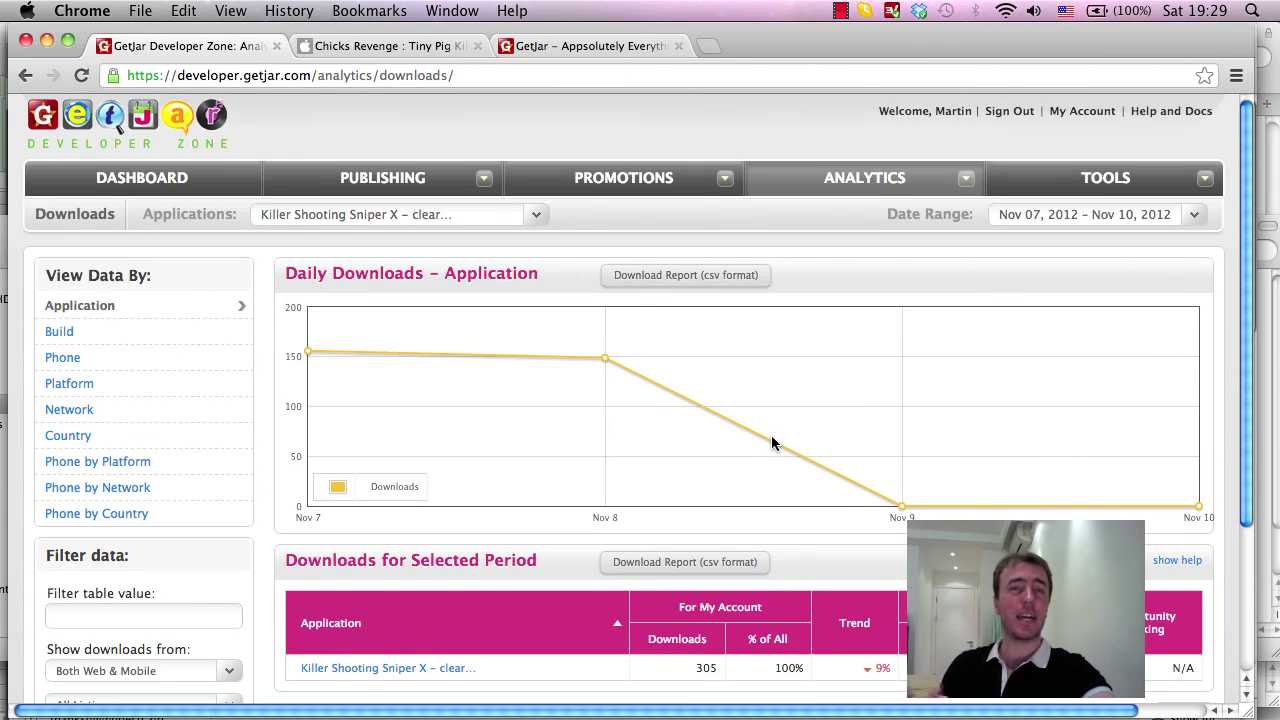